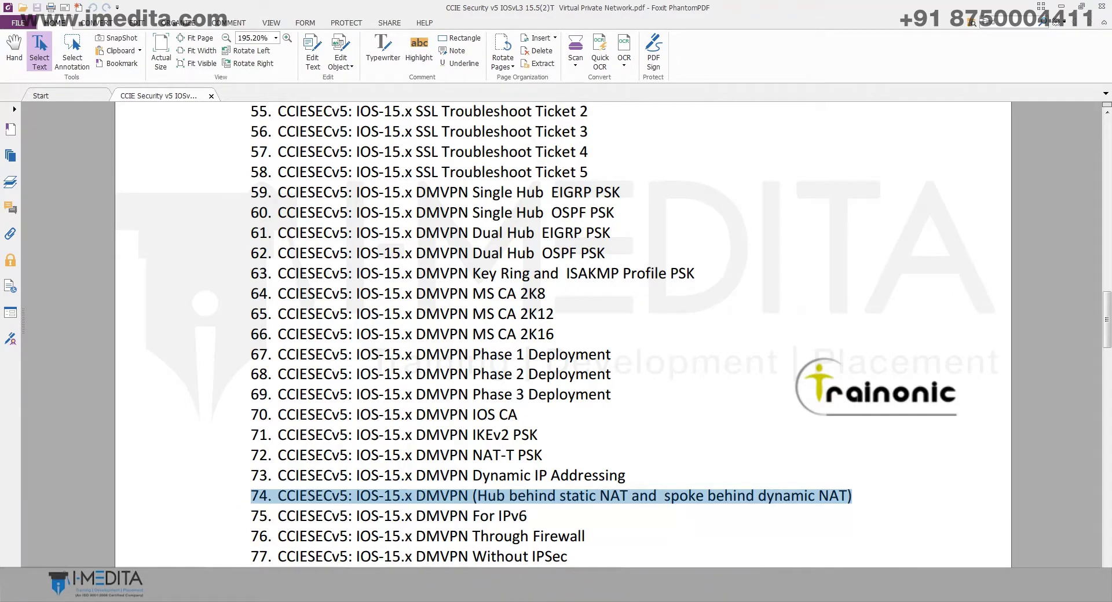
Bring up the GNS3 topology for lab 74, with the DMVPN hub behind static NAT and the spoke behind dynamic NAT.
key(alt+Tab)
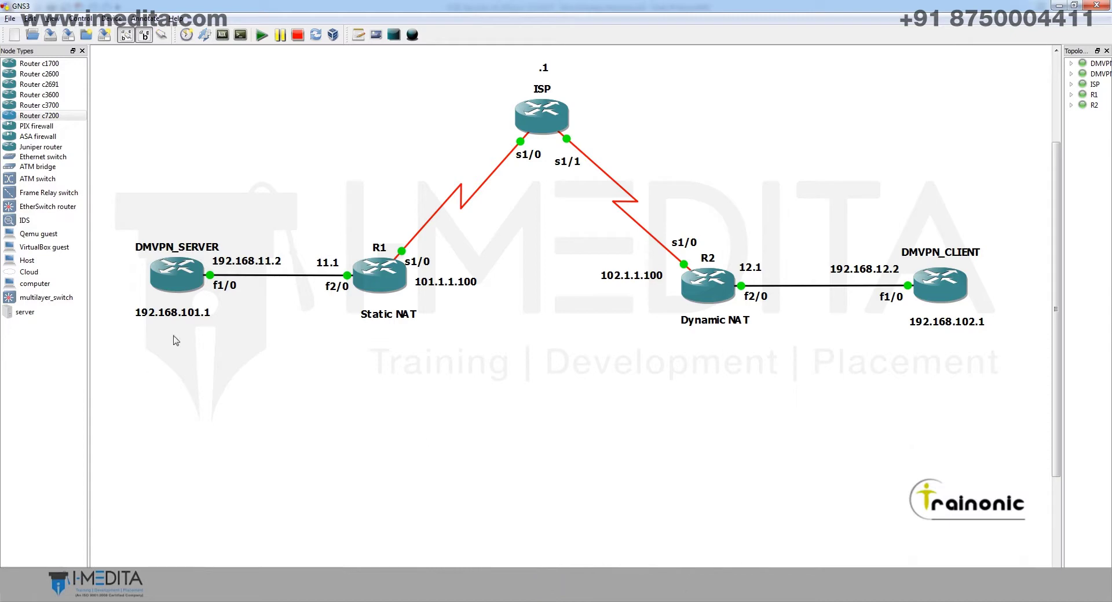
mouse_move(167, 284)
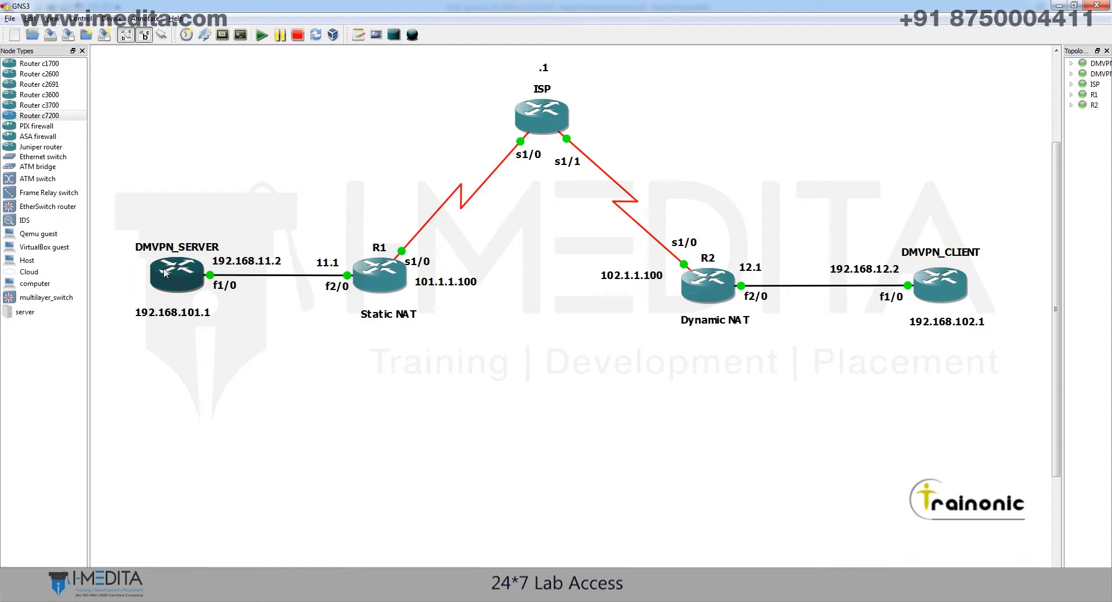
On DMVPN_SERVER, assign Loopback1 the address 192.168.101.1 255.255.255.0.
key(alt+Tab)
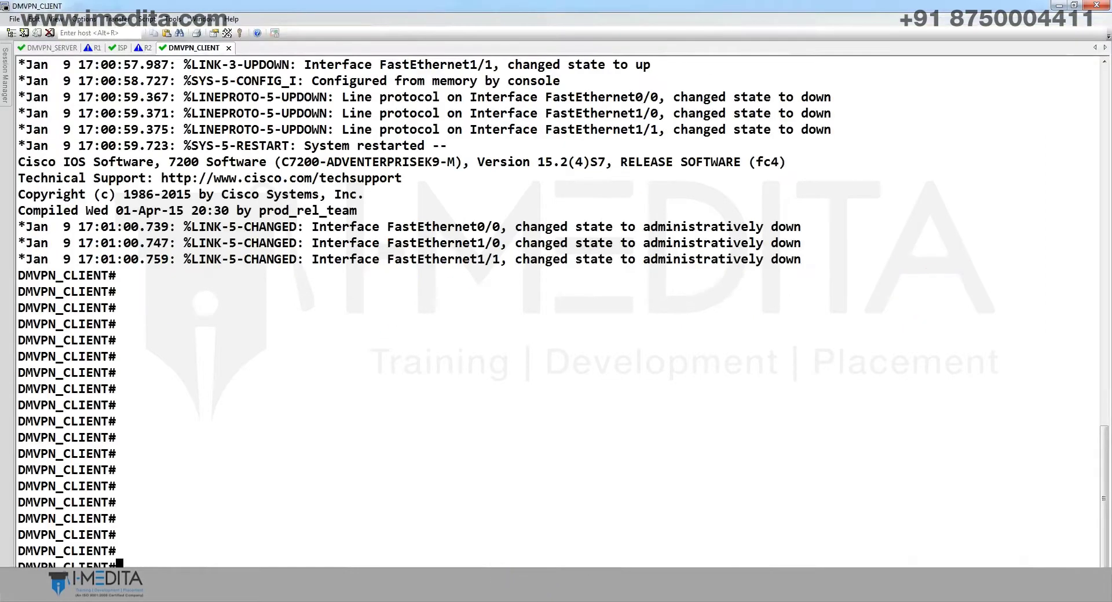
key(ctrl+Tab)
text(conf t)
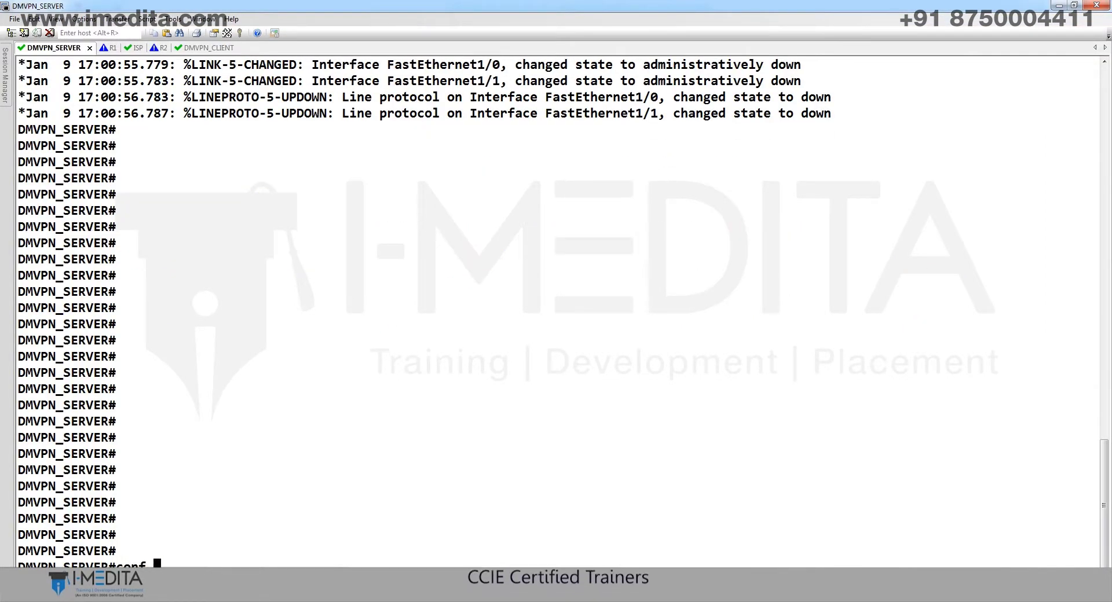
key(Return)
text(int)
key(Tab)
text(l1)
key(Return)
text(ip add 192.168.101.1 255.255.255.0)
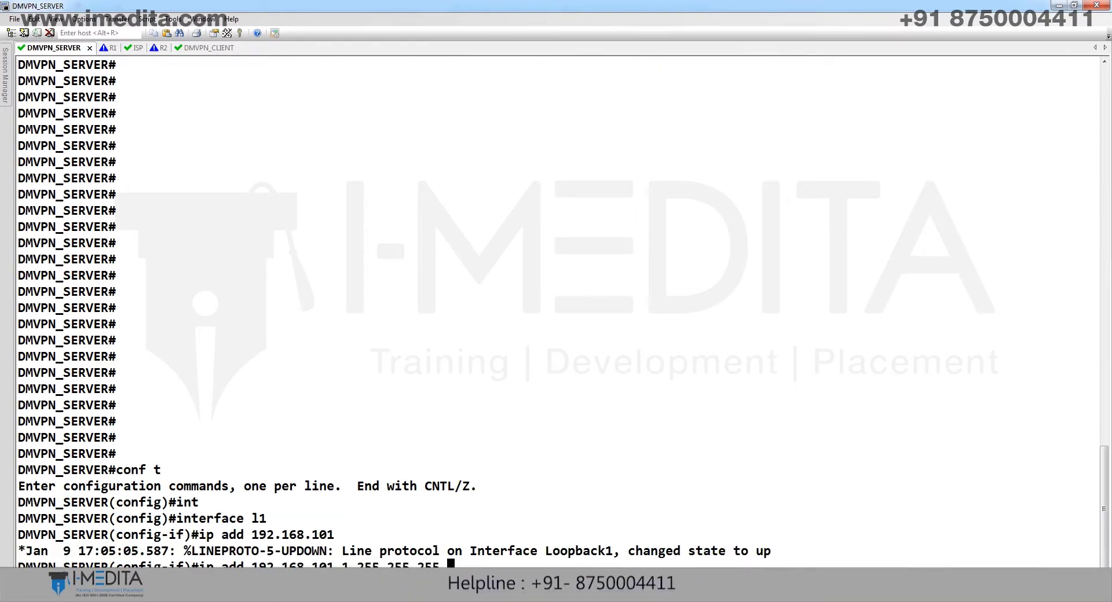
key(Return)
Enable f1/0 on DMVPN_SERVER and address it 192.168.11.2/24, per the topology.
key(alt+Tab)
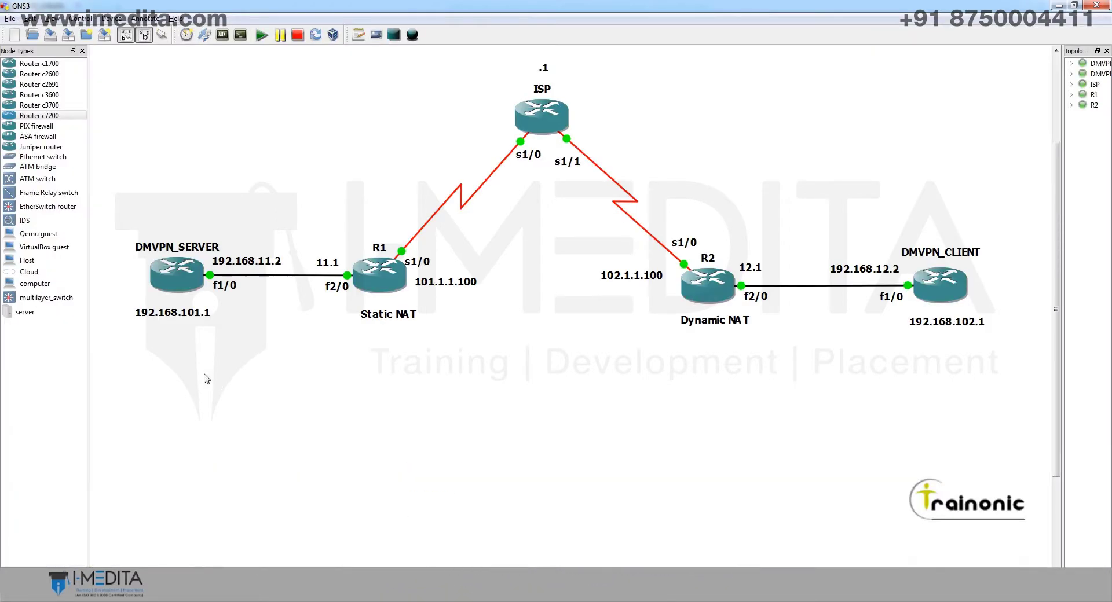
key(alt+Tab)
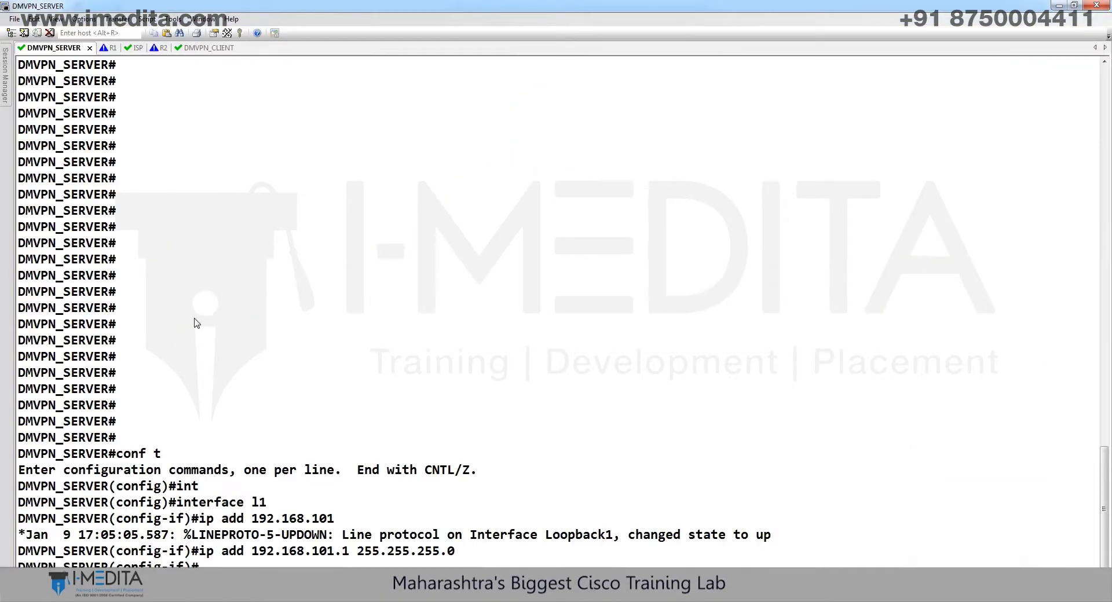
text(int f1/0)
key(Return)
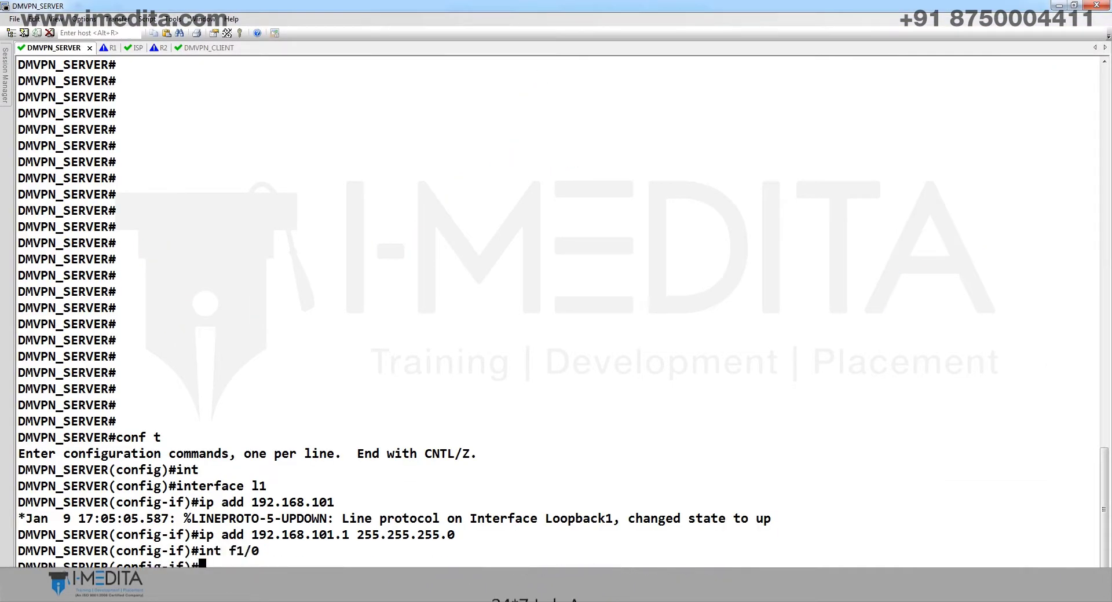
text(no sh)
key(Tab)
key(Return)
text(ip ad)
key(alt+Tab)
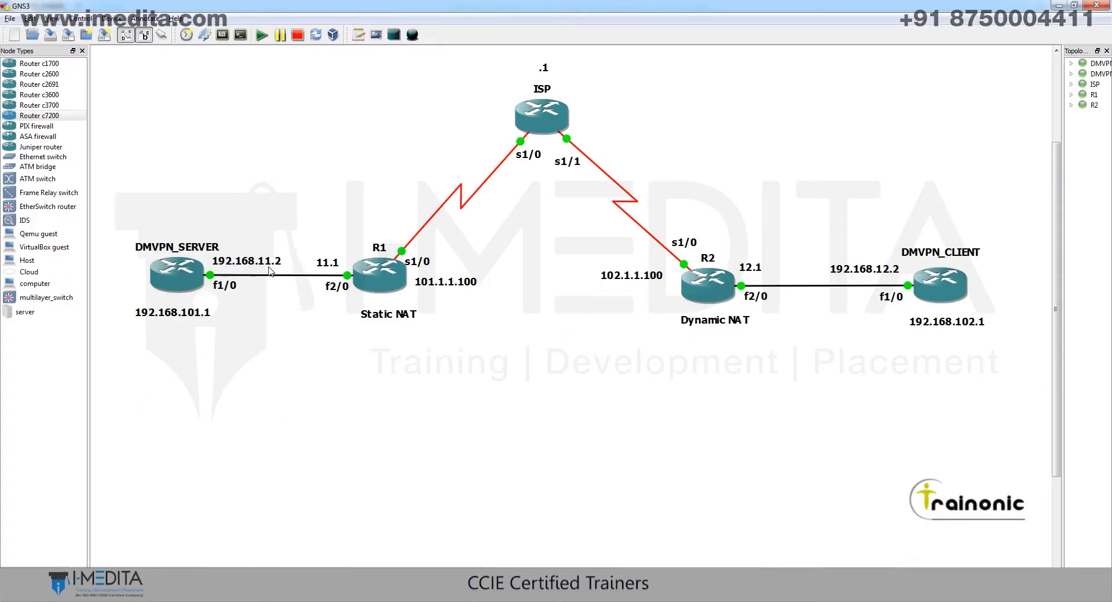
key(alt+Tab)
text(192.168.)
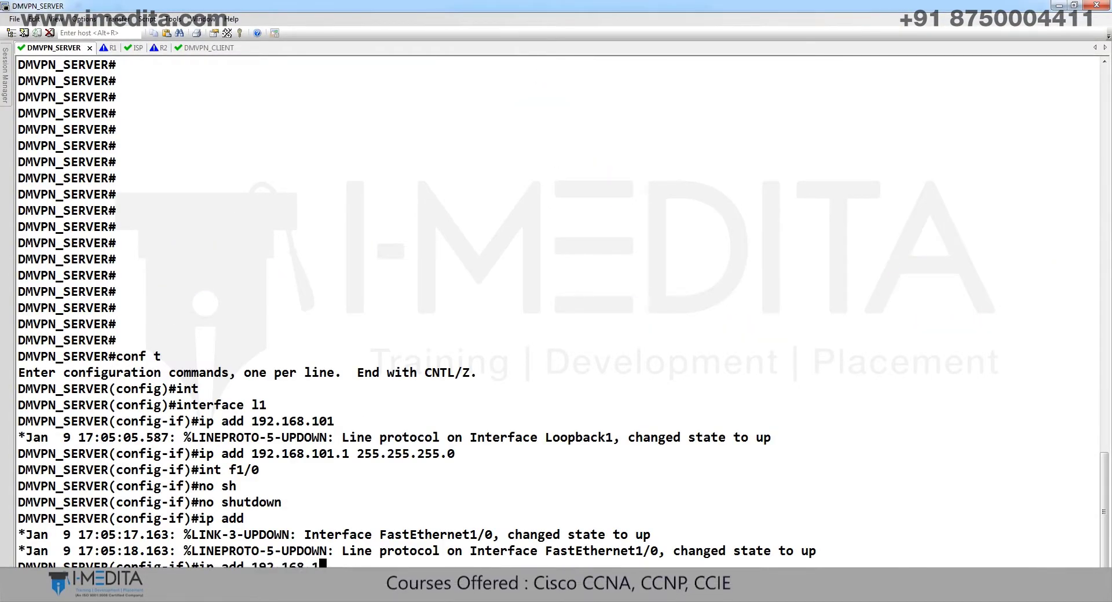
text(11.2 255.255.255.0)
key(Return)
Add a default route via 192.168.11.1 and list the server's command history.
text(ip ro)
key(Tab)
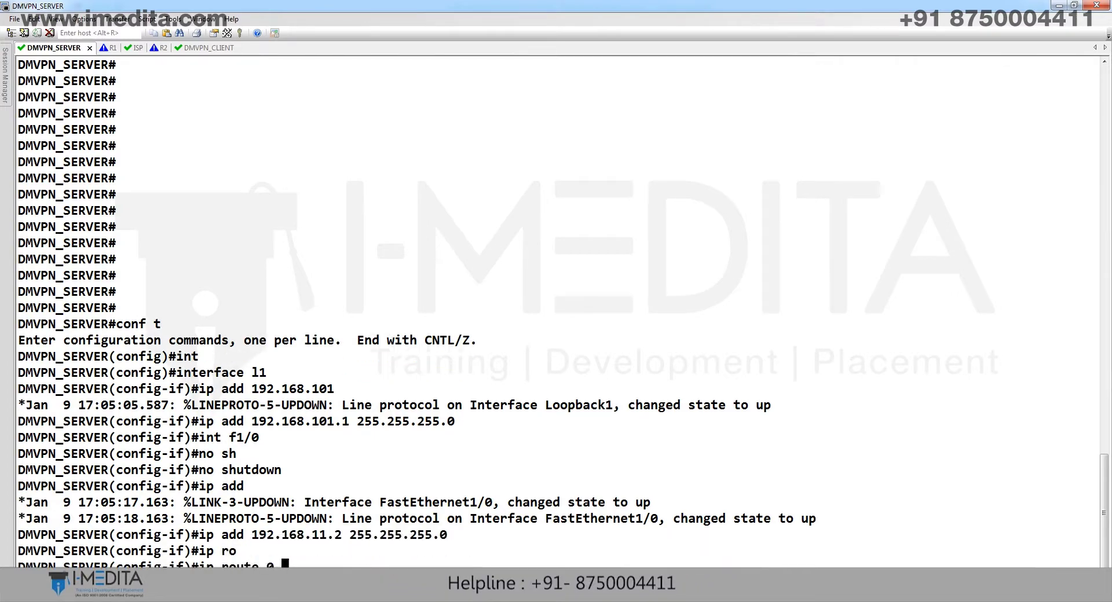
text(0.0.0.0 0.0.0.0)
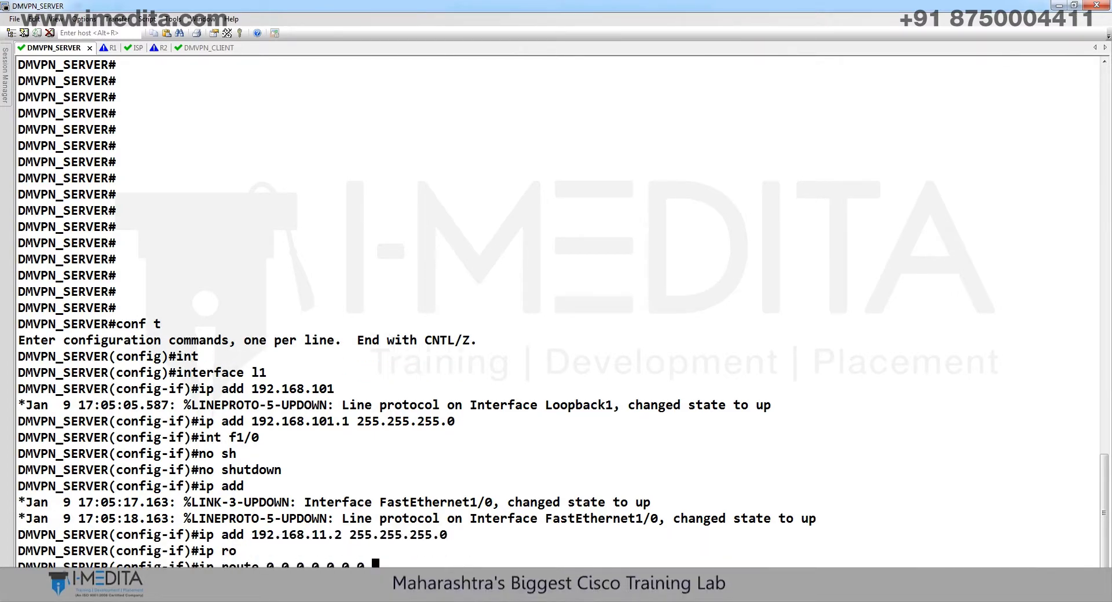
text( 192.168.11.1)
key(Return)
text(do sh hist)
key(Return)
key(Return)
key(Return)
key(Return)
key(Return)
key(Return)
key(Return)
key(Return)
key(Return)
key(Return)
key(Return)
key(Return)
key(Return)
key(Return)
key(Return)
key(Return)
key(Return)
key(Return)
key(Return)
key(Return)
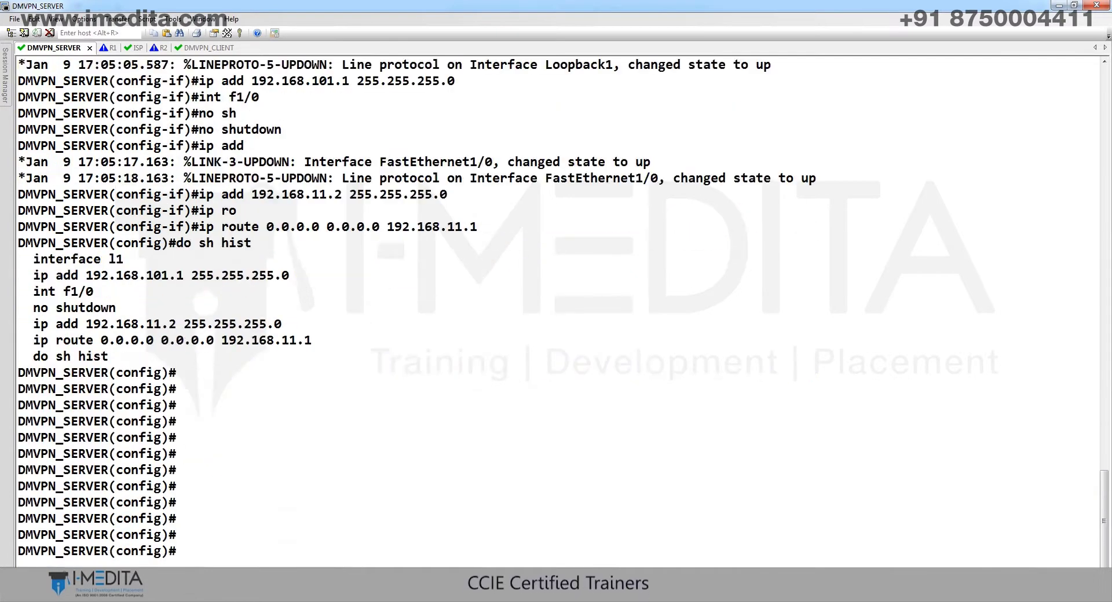
key(Up)
key(Return)
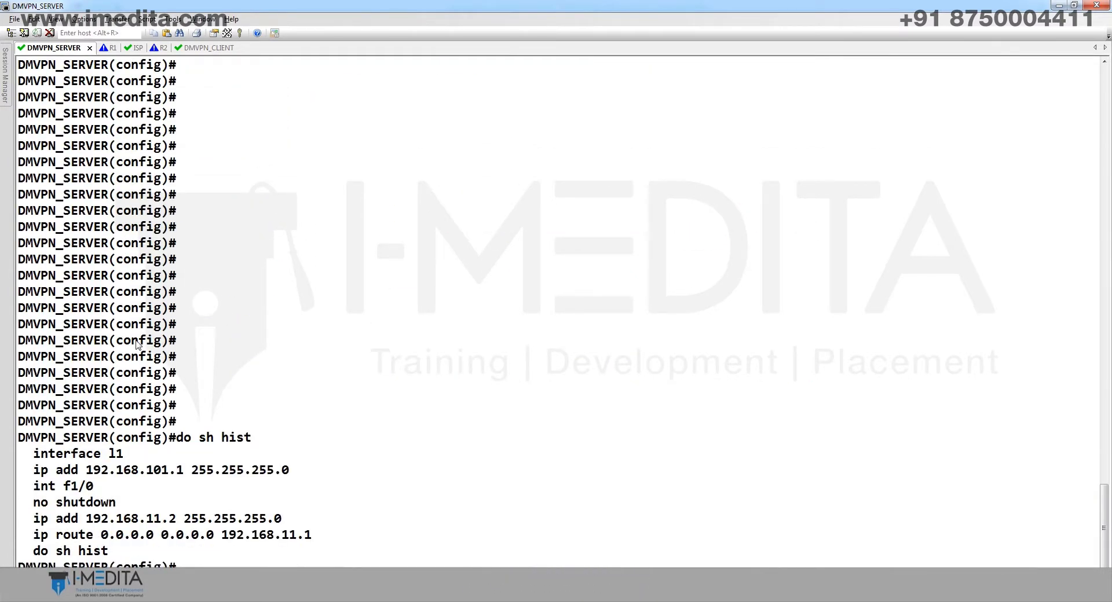
Check the server's configured interface lines against the GNS3 topology.
key(alt+Tab)
double_click(177, 277)
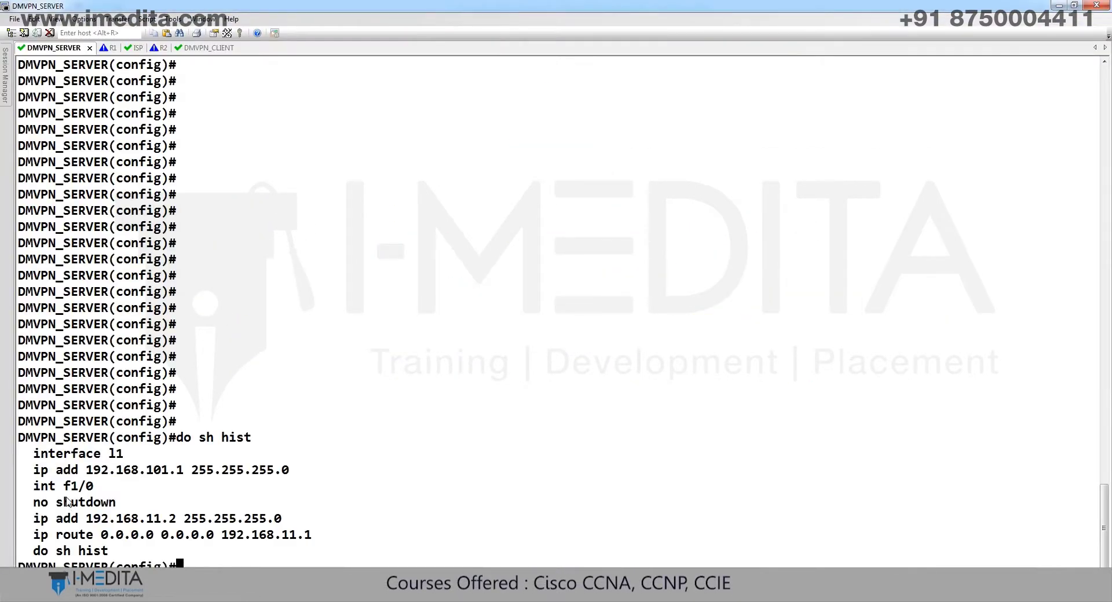
drag(26, 455, 319, 521)
key(alt+Tab)
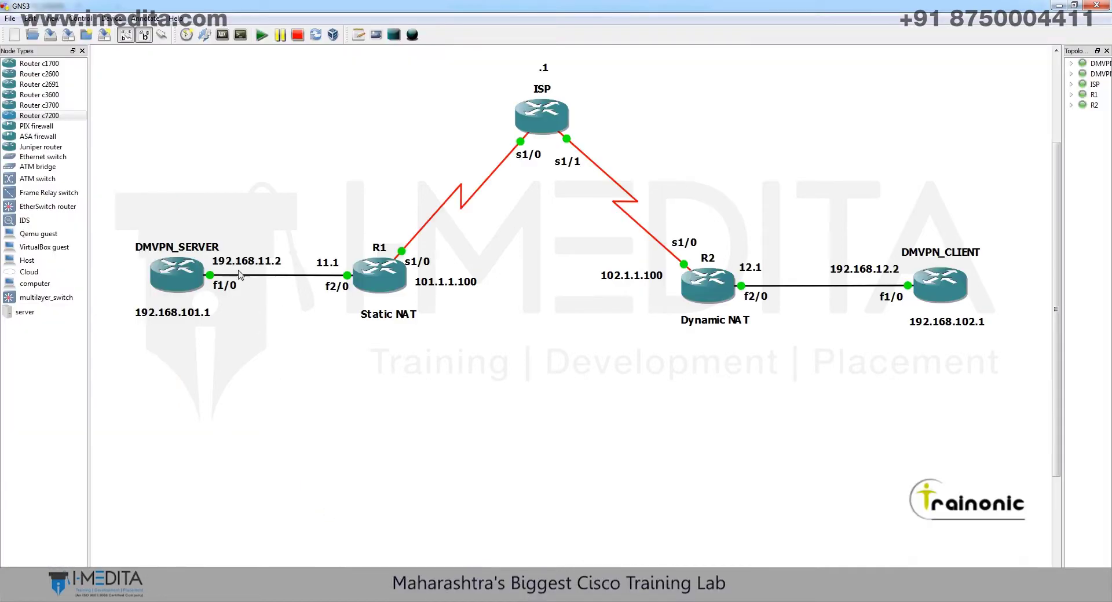
key(alt+Tab)
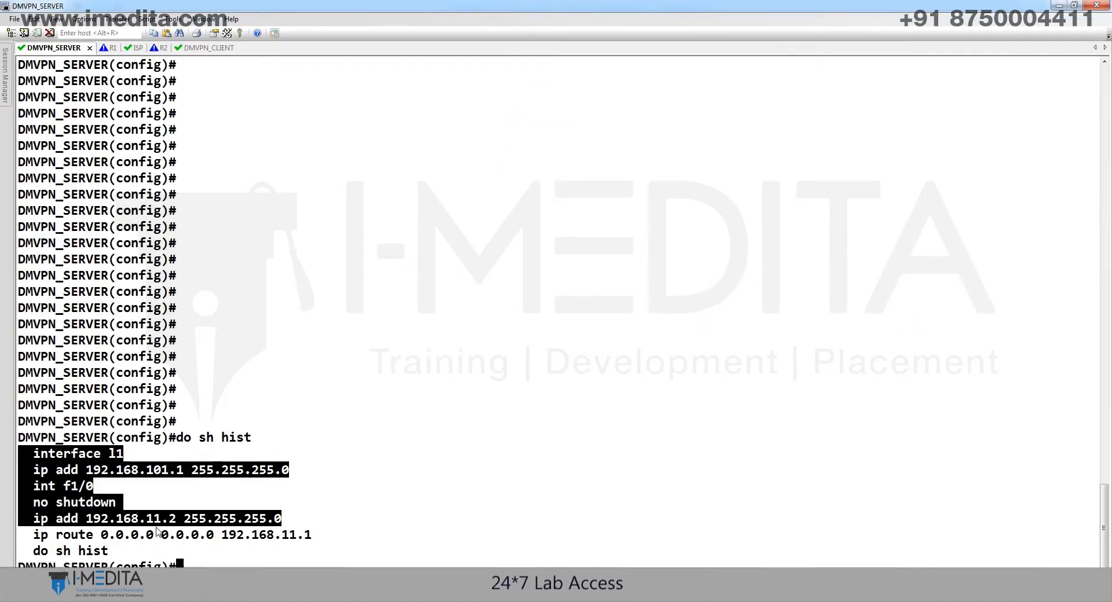
key(alt+Tab)
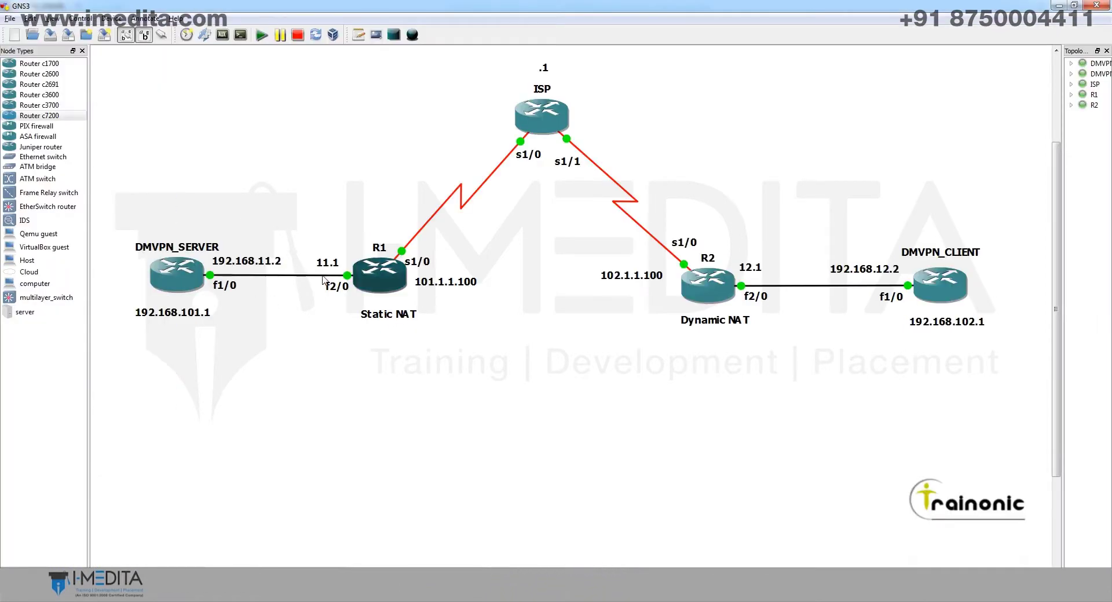
key(alt+Tab)
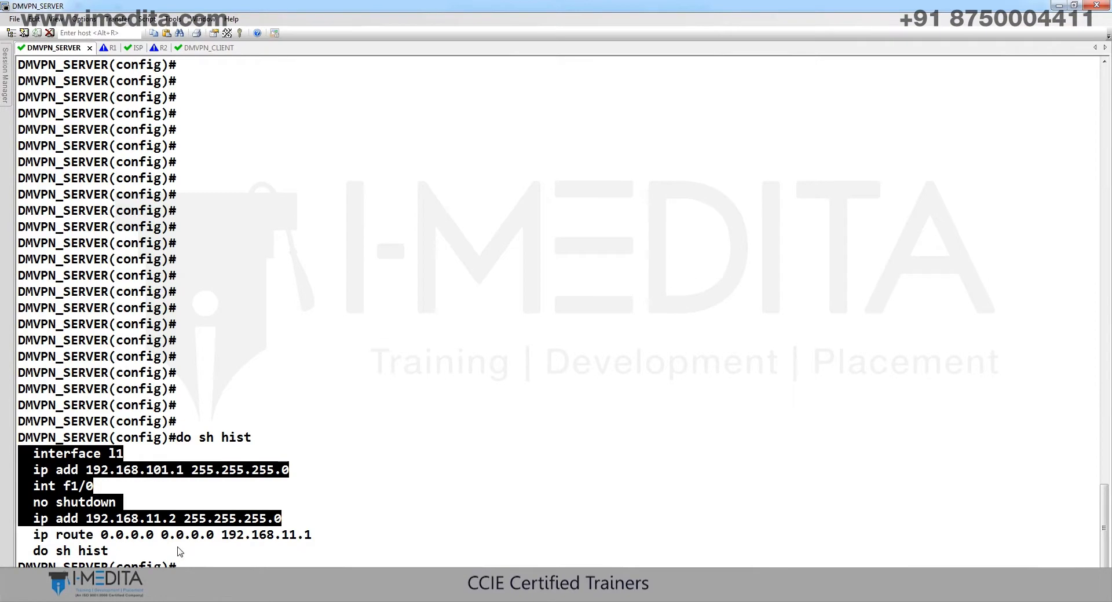
key(alt+Tab)
double_click(391, 273)
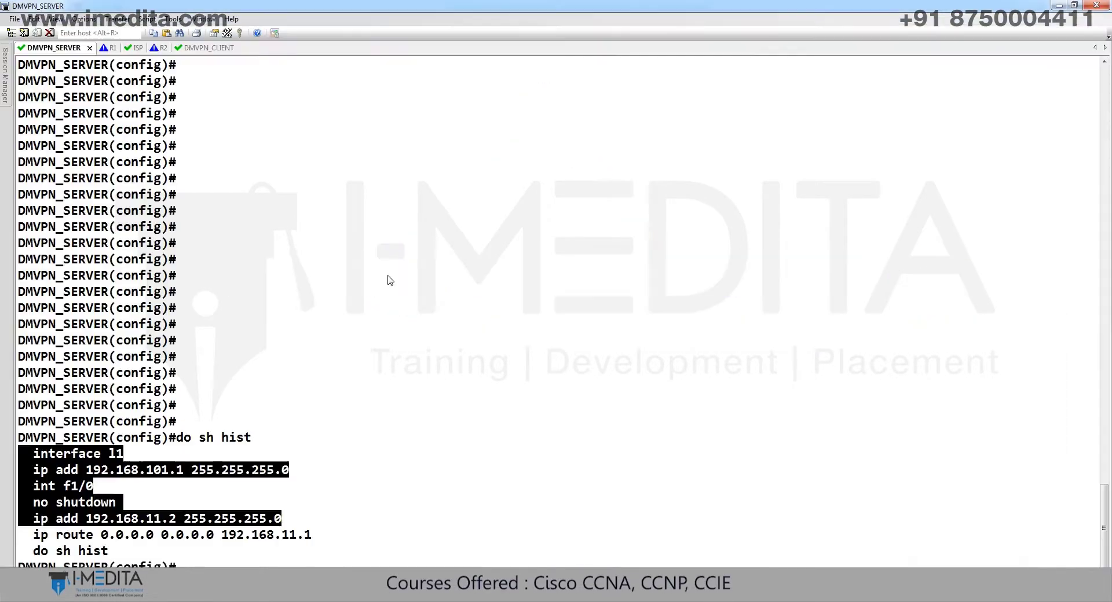
On R1, enable f2/0 and address it 192.168.11.1 255.255.255.0.
text(conf t)
key(Return)
text(int)
key(Tab)
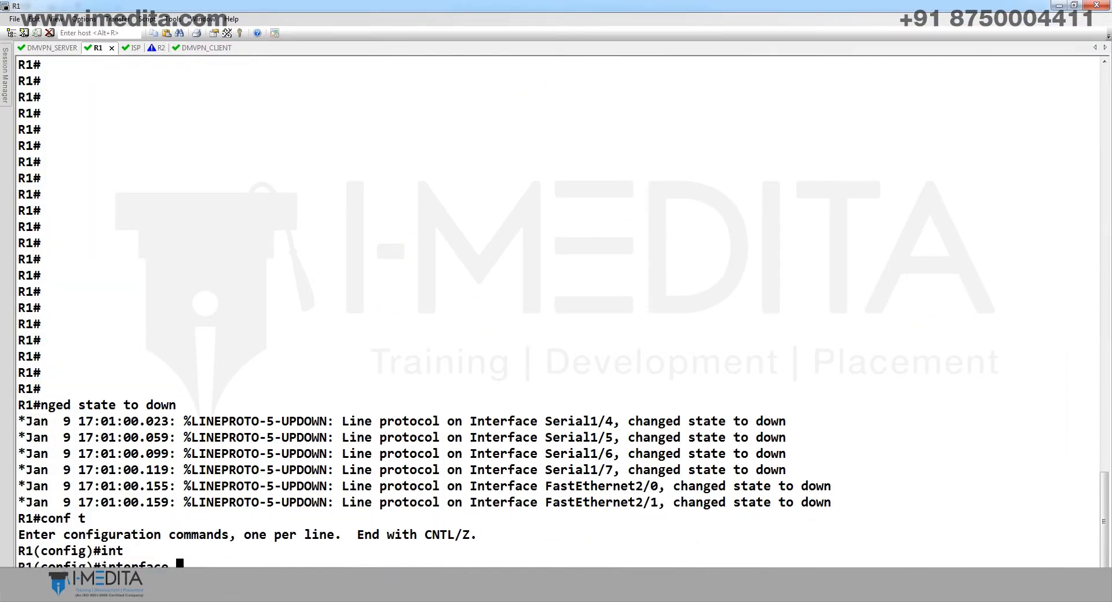
key(BackSpace)
key(BackSpace)
text(2)
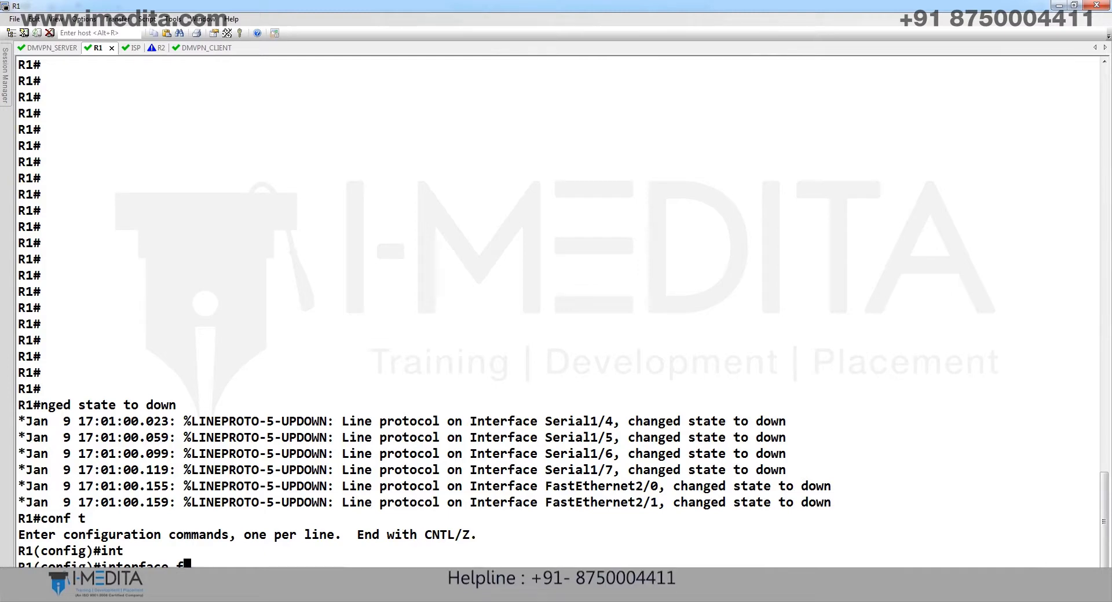
key(alt+Tab)
key(alt+Tab)
text(/0)
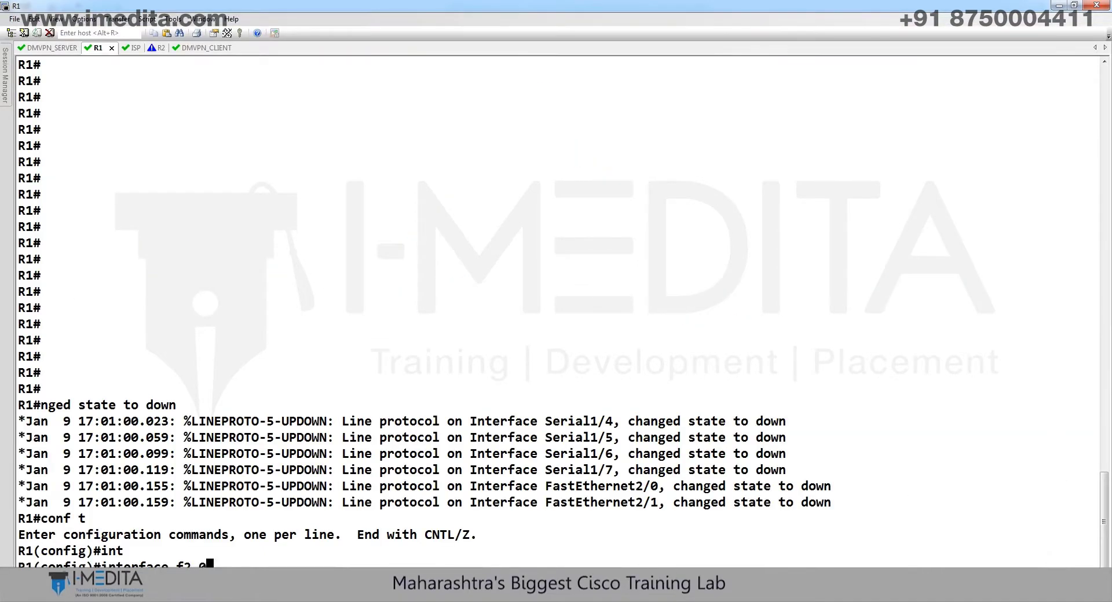
text(/0)
key(Return)
text(no sh)
key(Tab)
key(Return)
text(in)
text( add 19)
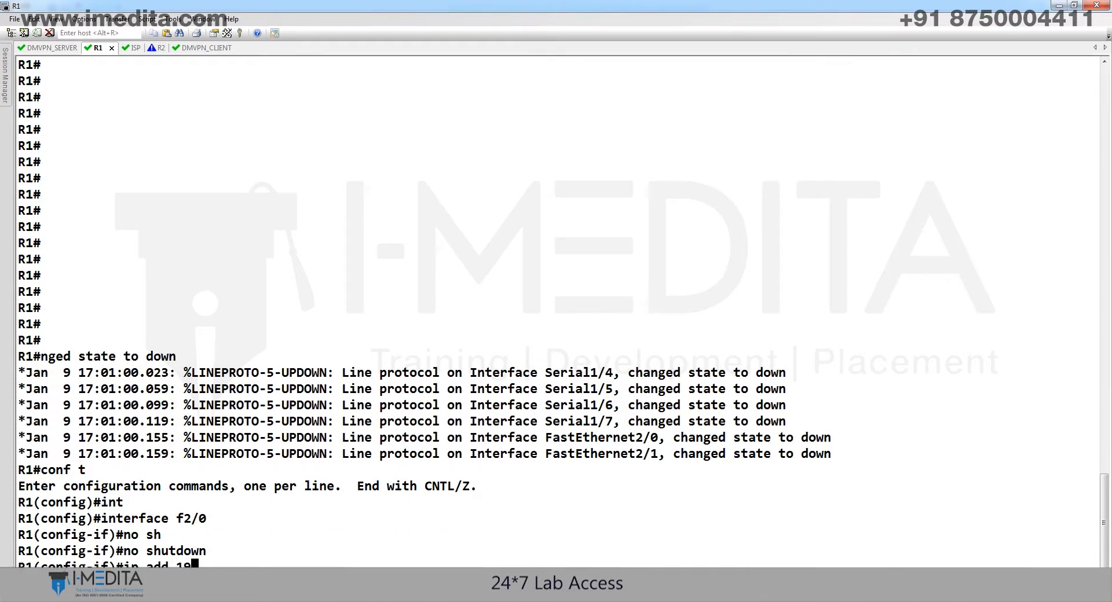
text(2.168.11)
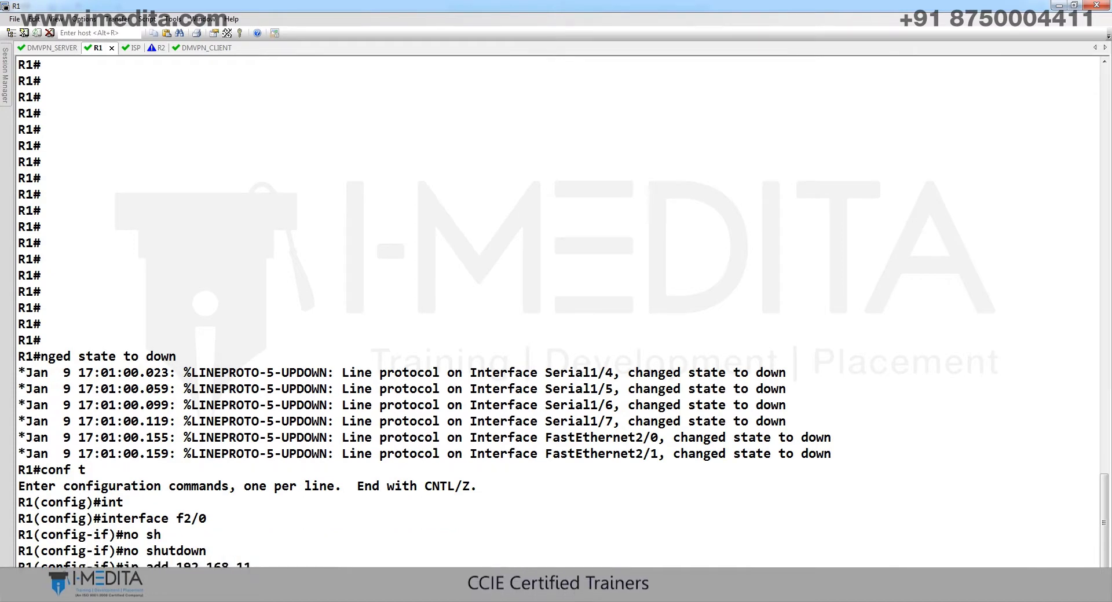
text(.)
text(1 255)
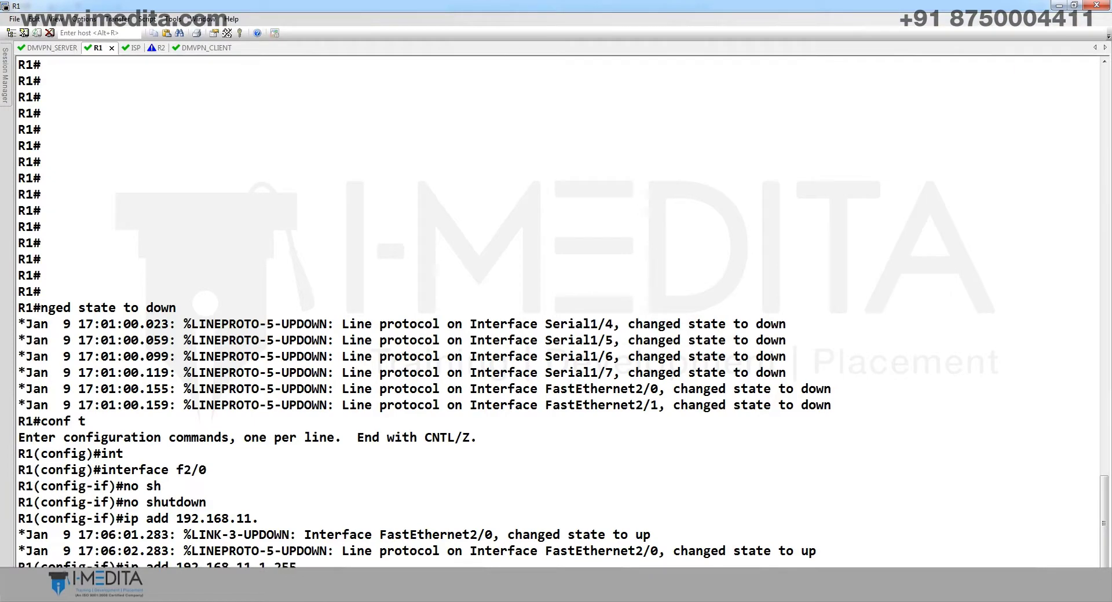
text(.255.255.0)
key(Return)
Enable R1's s1/0 and address it 101.1.1.100/24.
text(int s1/0)
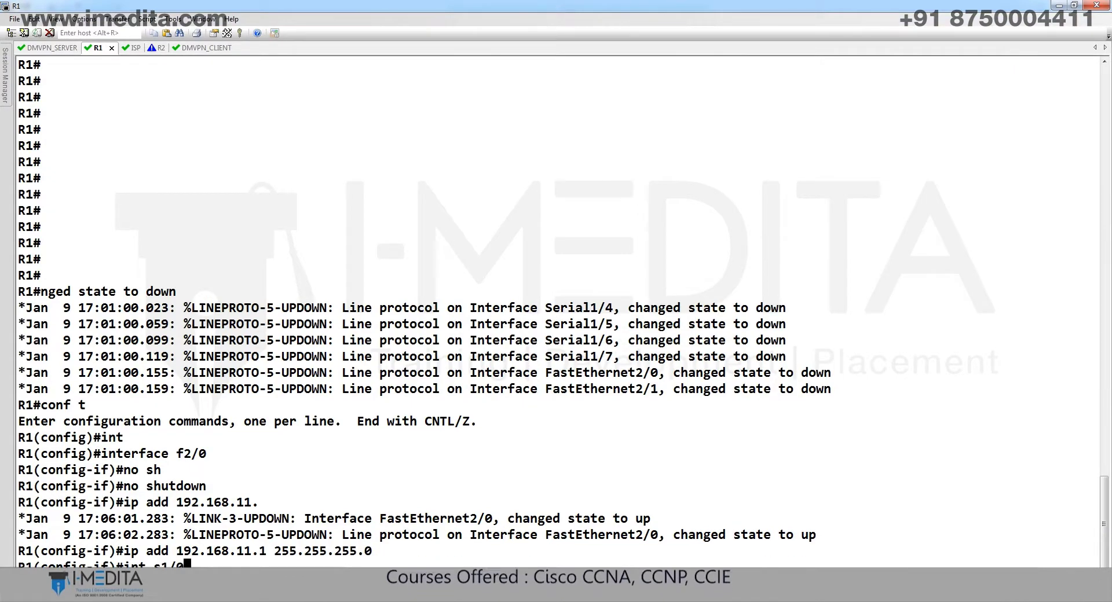
key(Return)
text(no sh)
key(Tab)
key(Return)
text(ip add 101.1.1.100 255.255.255)
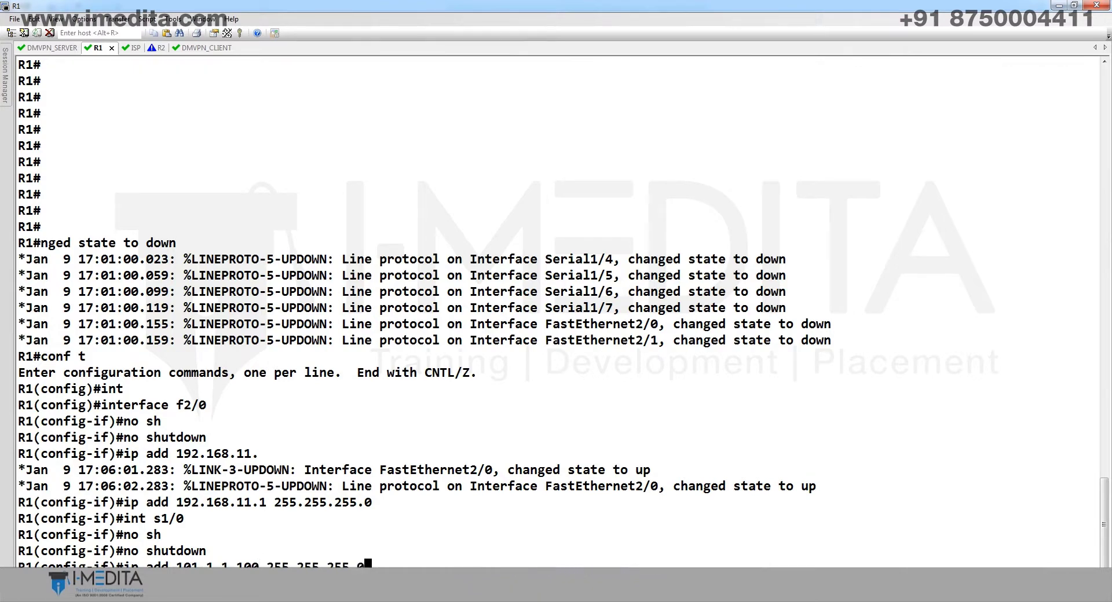
key(Return)
Add R1's default route via 101.1.1.1 and review its command history.
text(ip route 0.0)
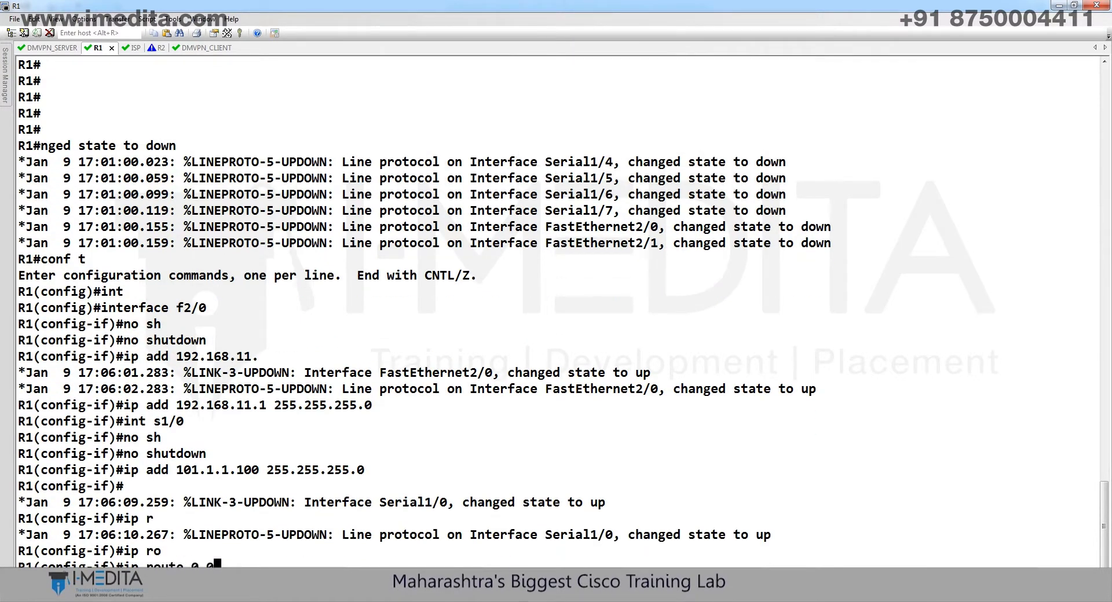
text(.0.0 0.0.0.0 101.1.1.1)
key(Return)
text(do sh hist)
key(Return)
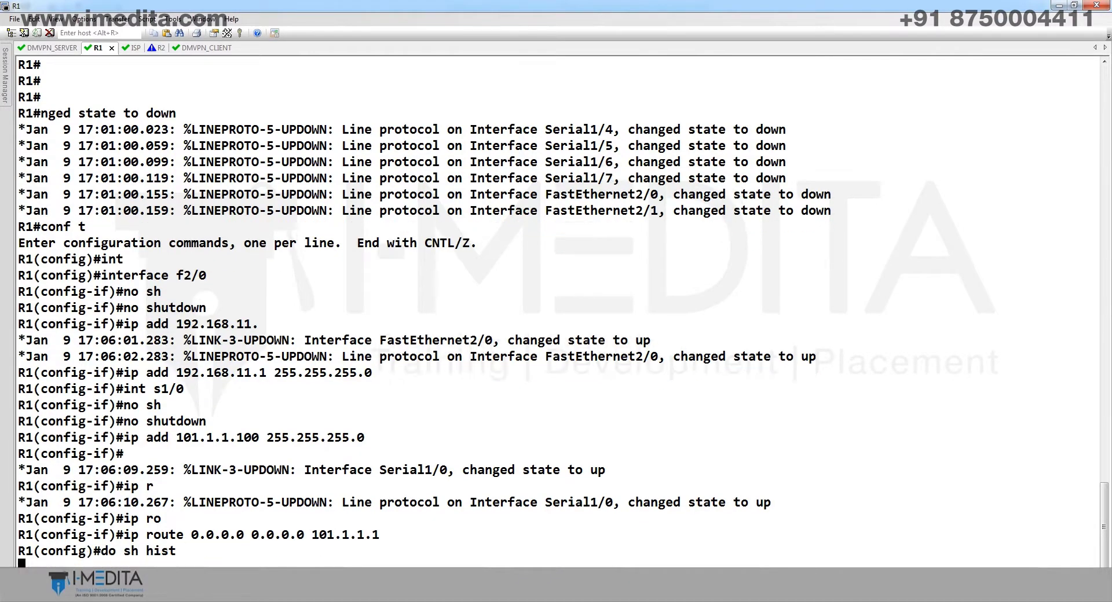
drag(20, 433, 404, 542)
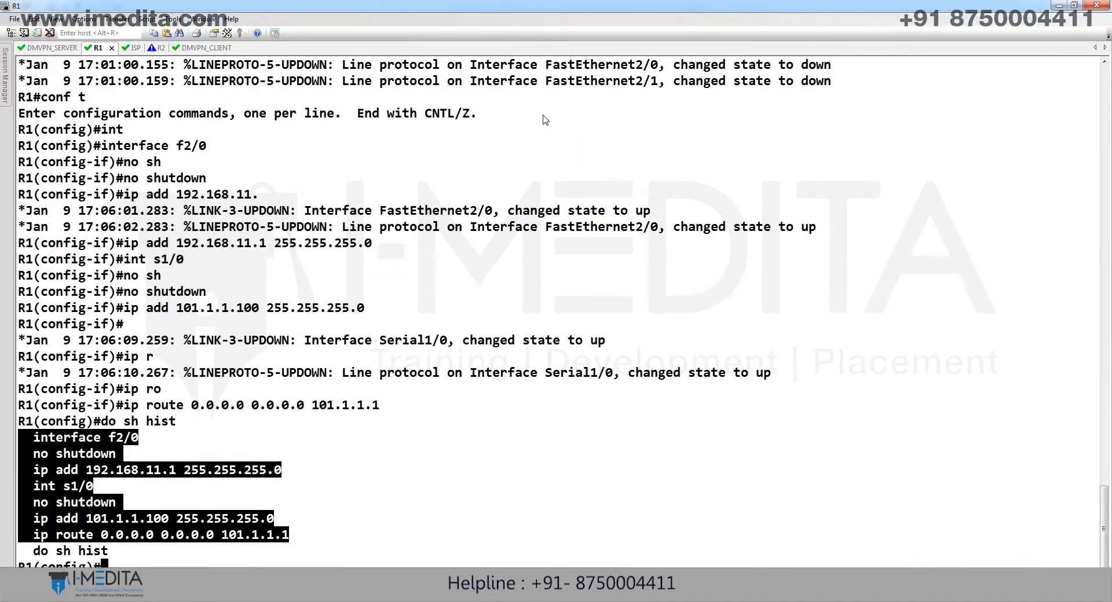
On the ISP router, enable s1/0 and address it 101.1.1.1 255.255.255.0.
key(ctrl+Tab)
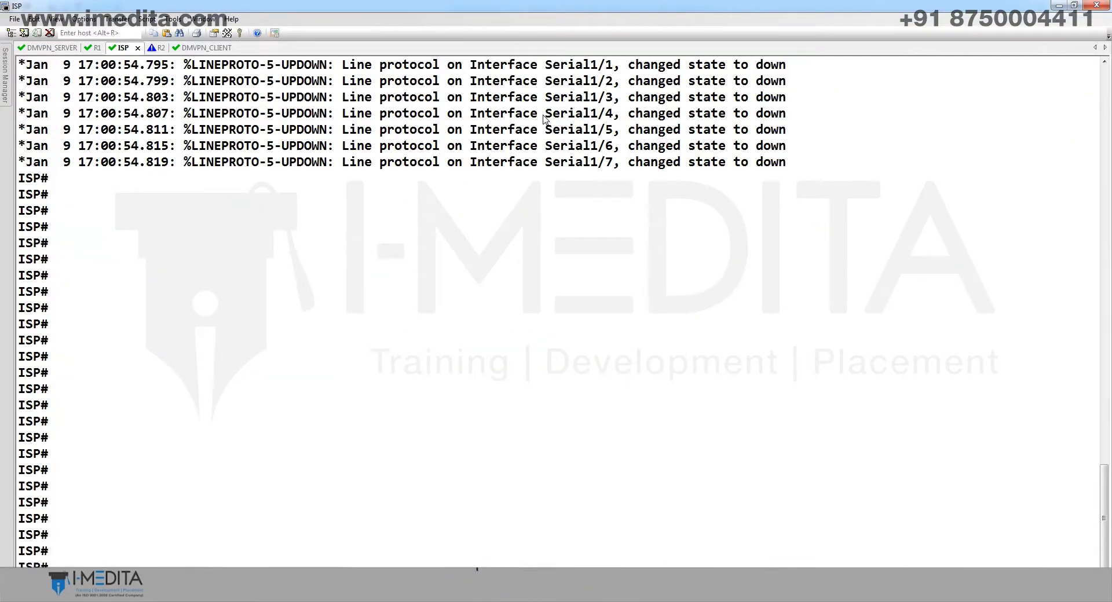
text(conf t)
key(Return)
text(int)
key(Tab)
text(s)
key(Tab)
text(1/)
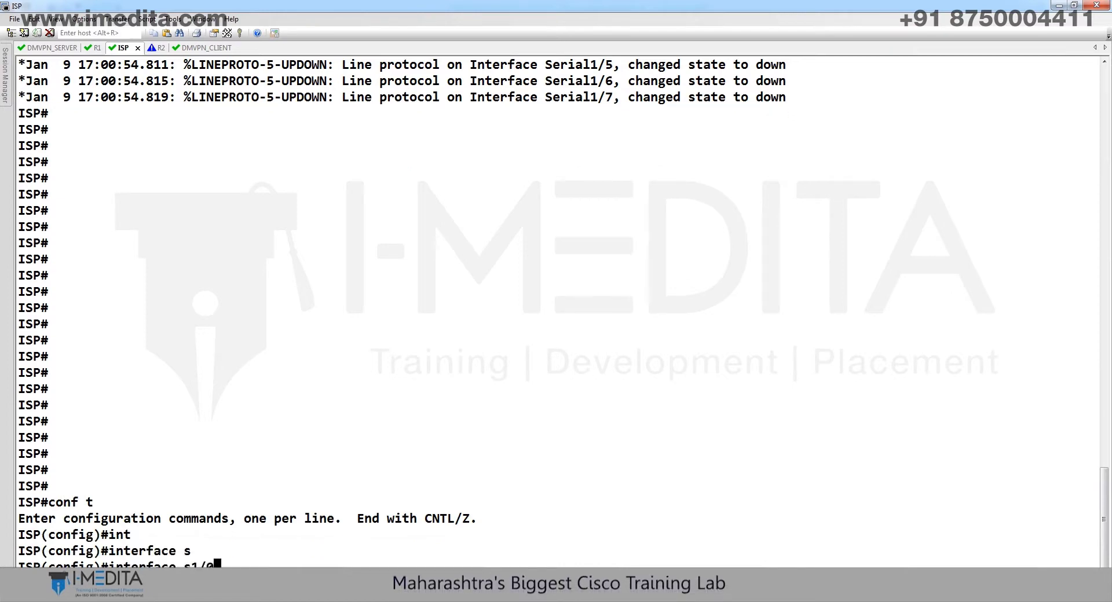
text(0)
key(Return)
text(no sh)
key(Tab)
key(Return)
text(ip add 101.1.)
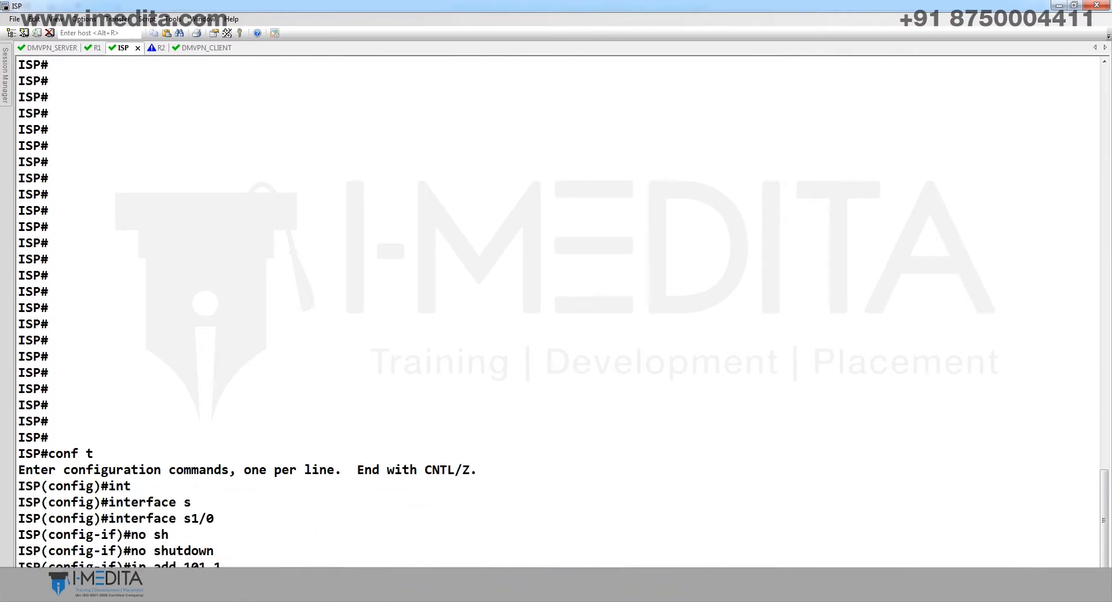
text(1.1 255.255.255.0)
key(Return)
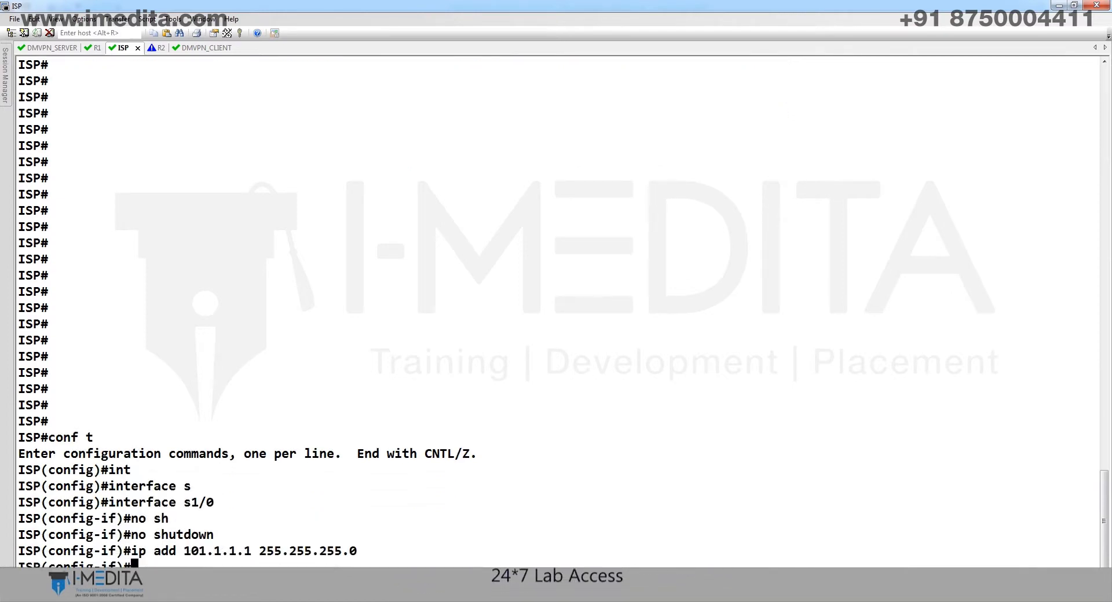
Enable ISP's s1/1 as 102.1.1.1/24 and list the command history.
text(int s1/)
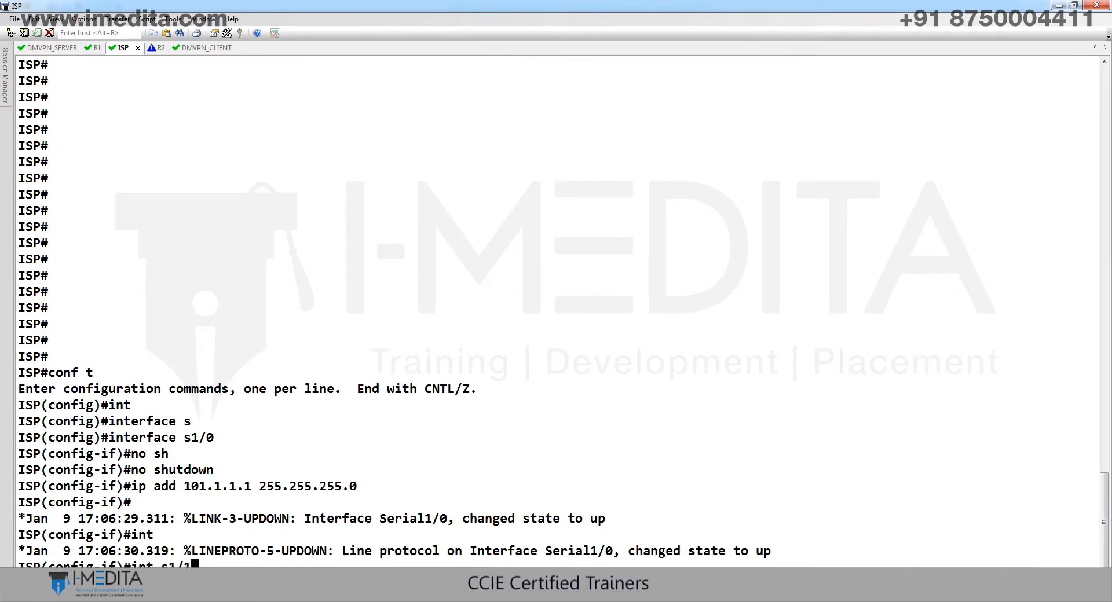
text(1)
key(Return)
text(no sh)
key(Tab)
key(Return)
text(ip add 102.1.1.1 255.255.255.0)
key(Return)
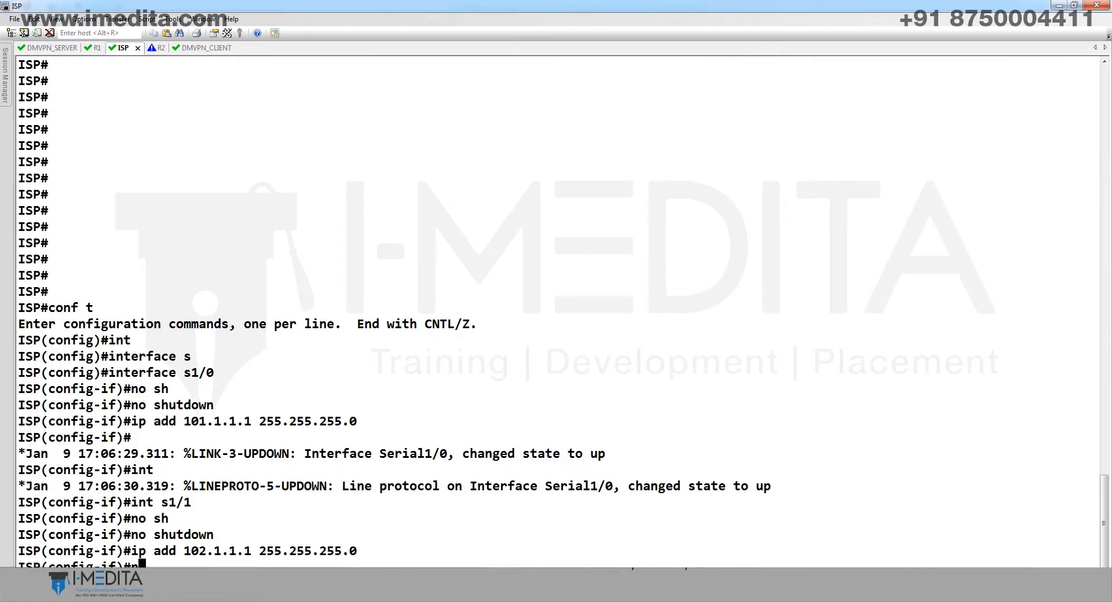
text(no sh)
key(Tab)
text(do)
key(BackSpace)
key(BackSpace)
key(Return)
text(do sh hist)
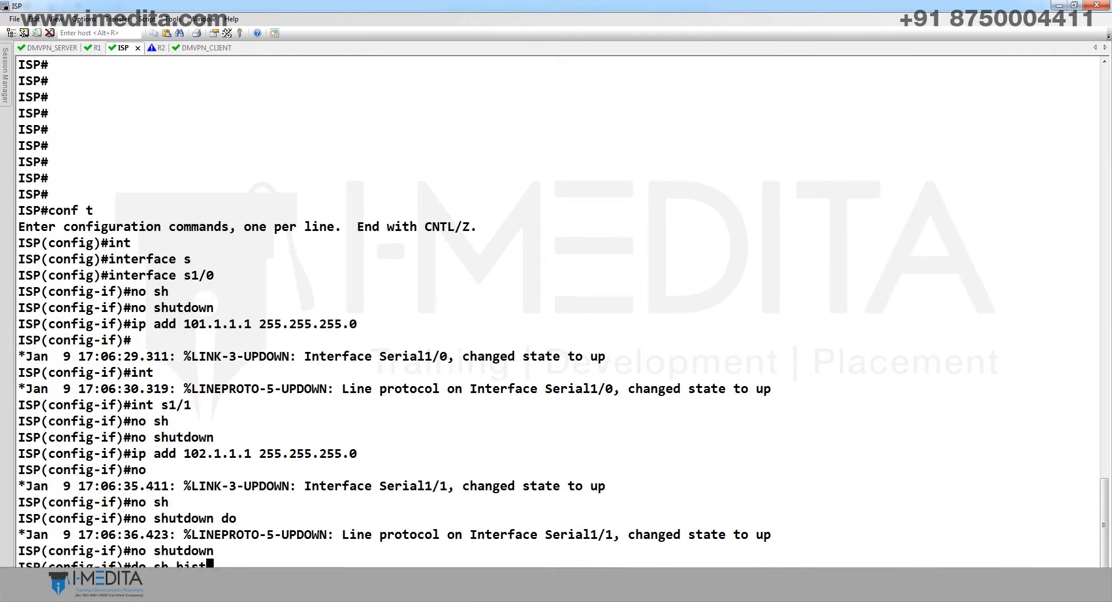
key(Return)
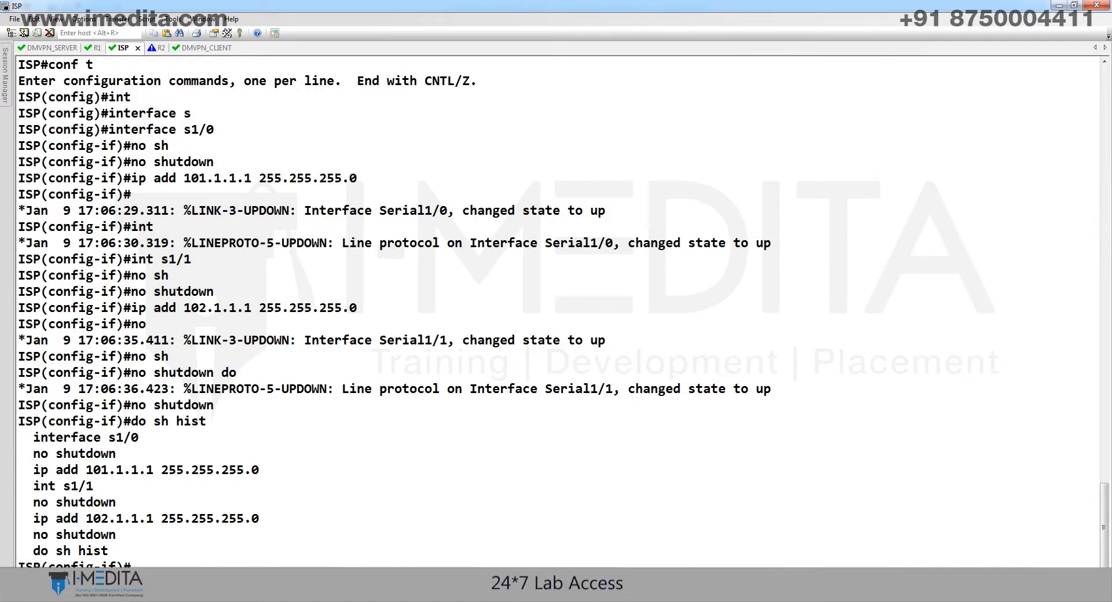
On R2, enable s1/0 and address it 102.1.1.100 255.255.255.0.
key(alt+Tab)
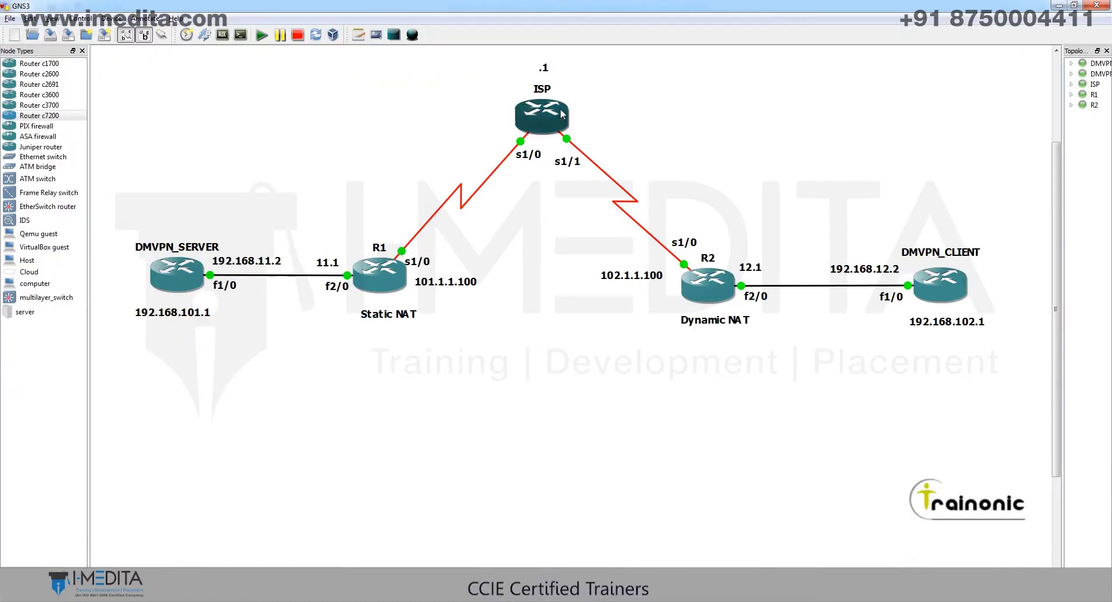
double_click(711, 289)
text(conf t)
key(Return)
text(int)
key(Tab)
text(s1/0)
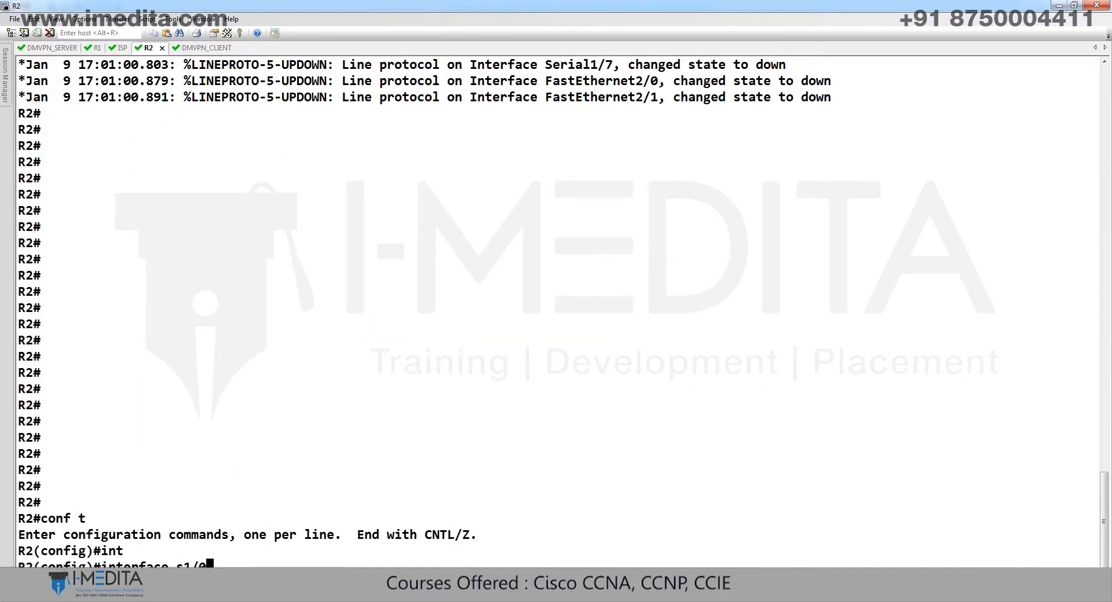
key(Return)
text(no sh)
key(Tab)
key(Return)
text(ip add 10)
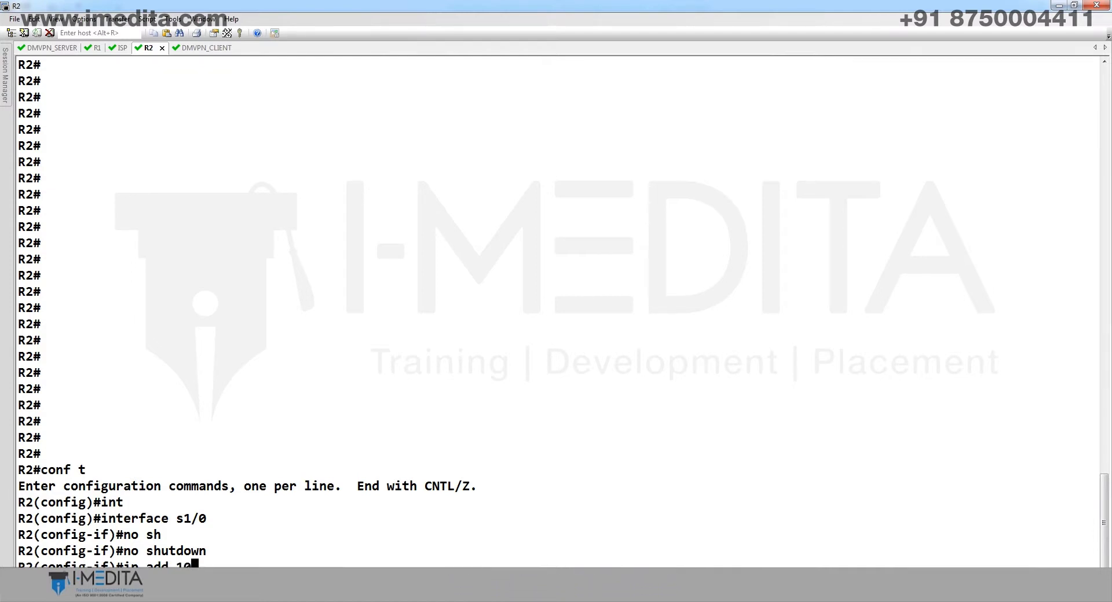
text(2.1.1.100 255.255.25)
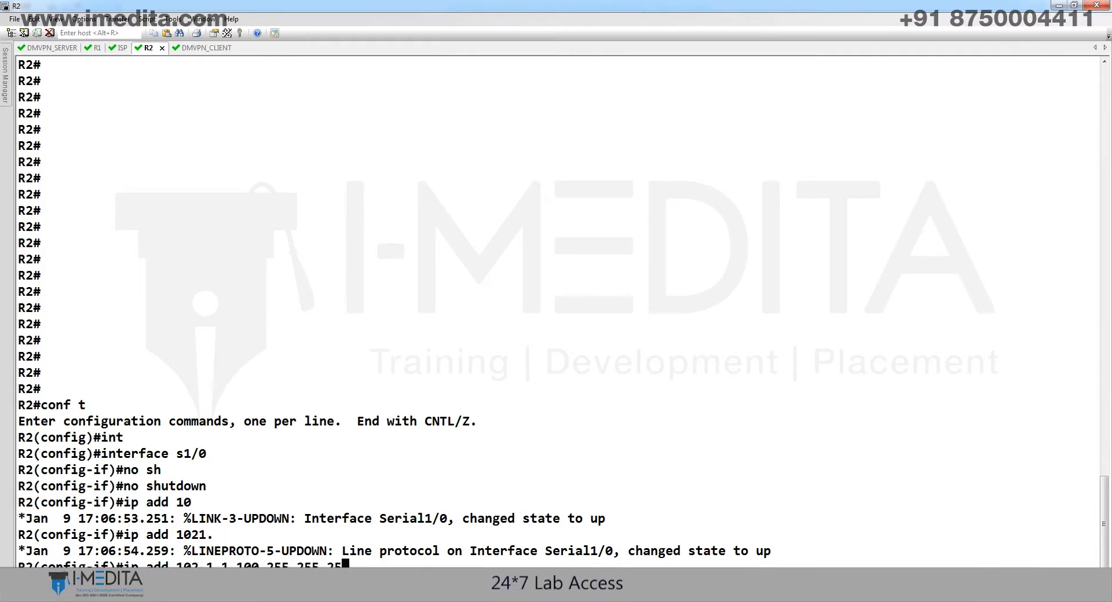
text(5.0)
key(Return)
Enable R2's f2/0 and address it 192.168.12.1/24.
text(int f2/0)
key(Return)
text(no sh)
key(Tab)
key(Return)
text(ip ad)
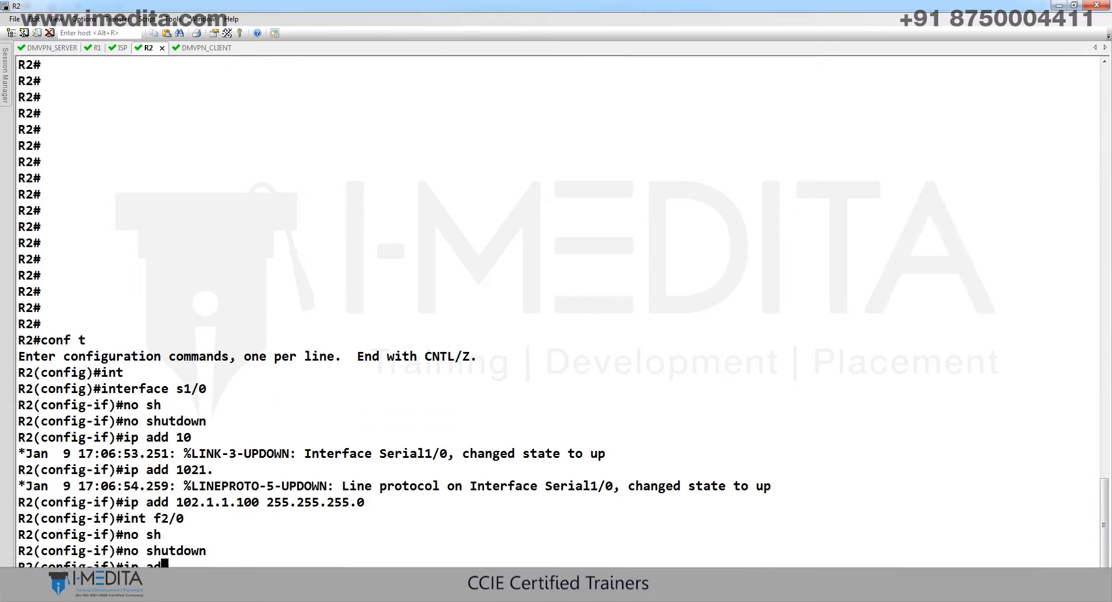
text(d 1)
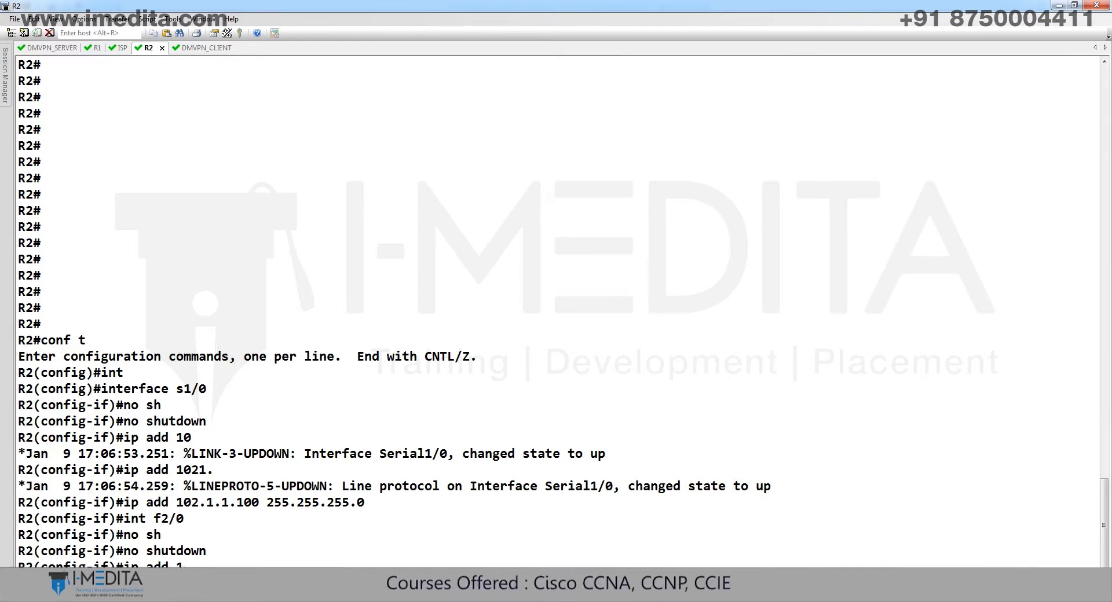
text(92.168.12.1 255.255.255.)
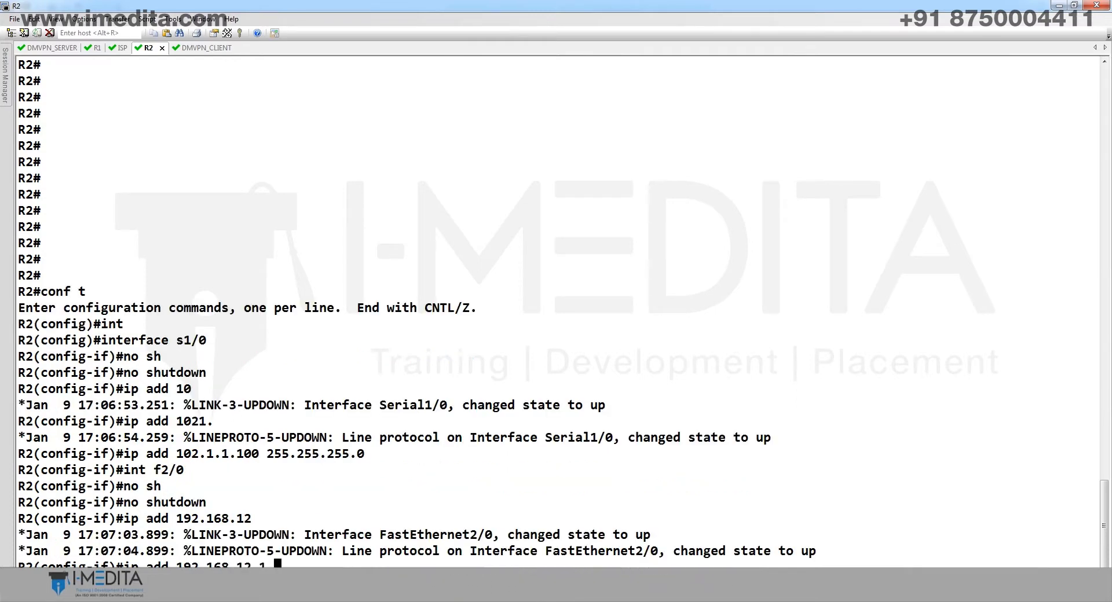
key(Return)
Add R2's default route via 102.1.1.1 and print its command history.
text(ip ro)
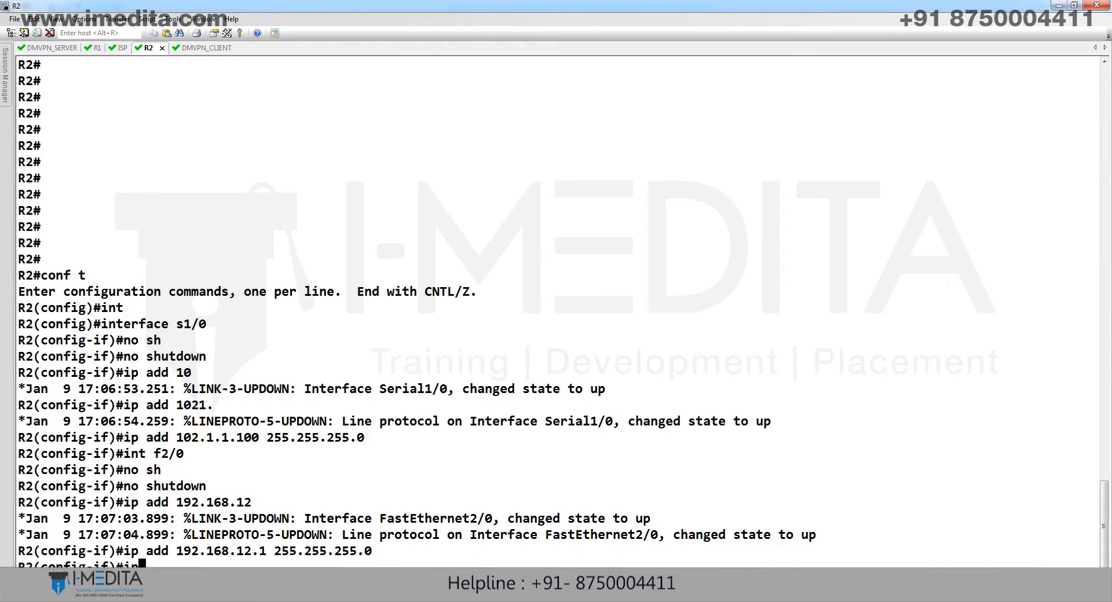
key(Tab)
text(0.0.0.0 0)
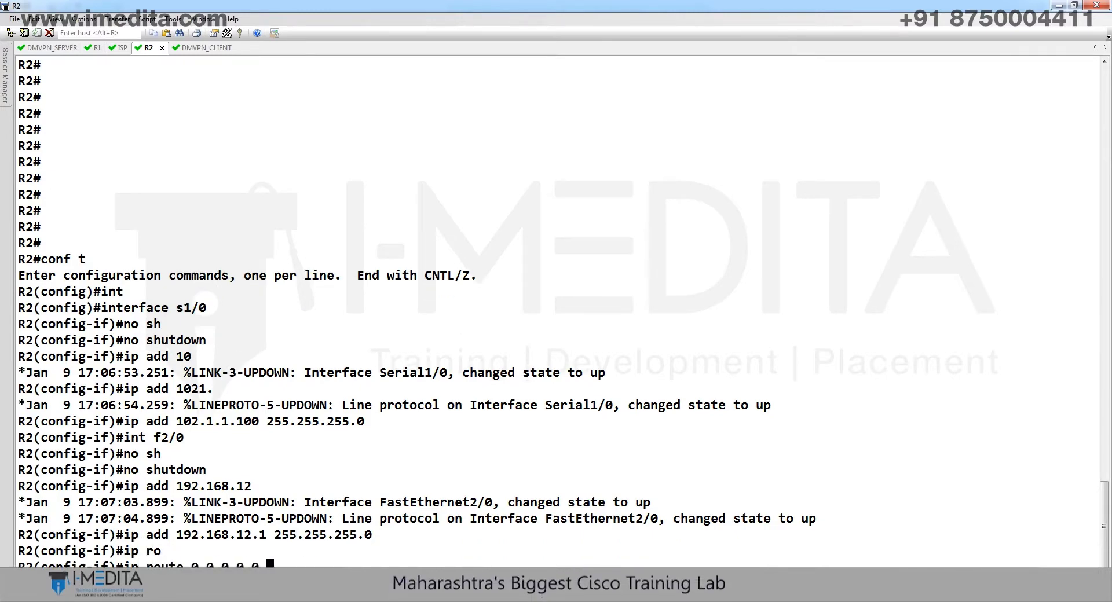
text(.0.0.0)
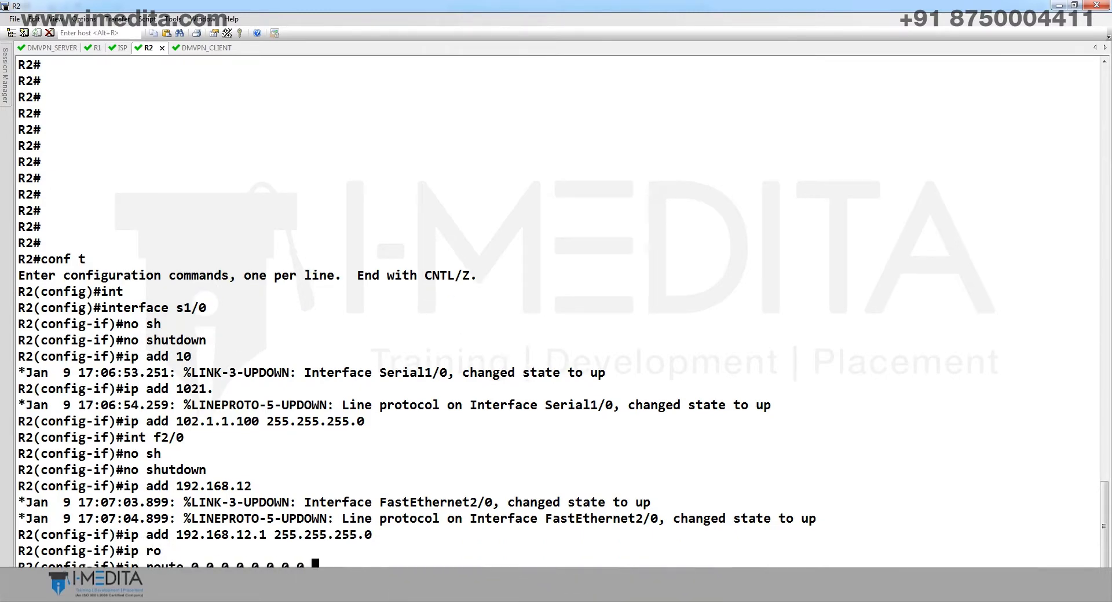
text( 1)
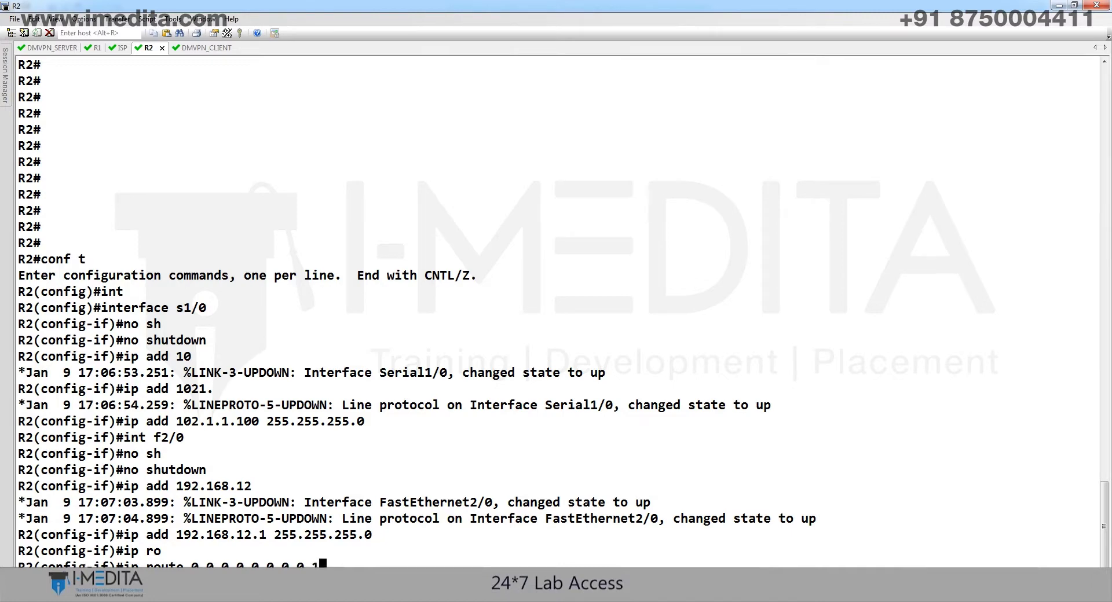
text(02.1.1.1)
key(Return)
text(do sh hist)
key(Return)
key(alt+Tab)
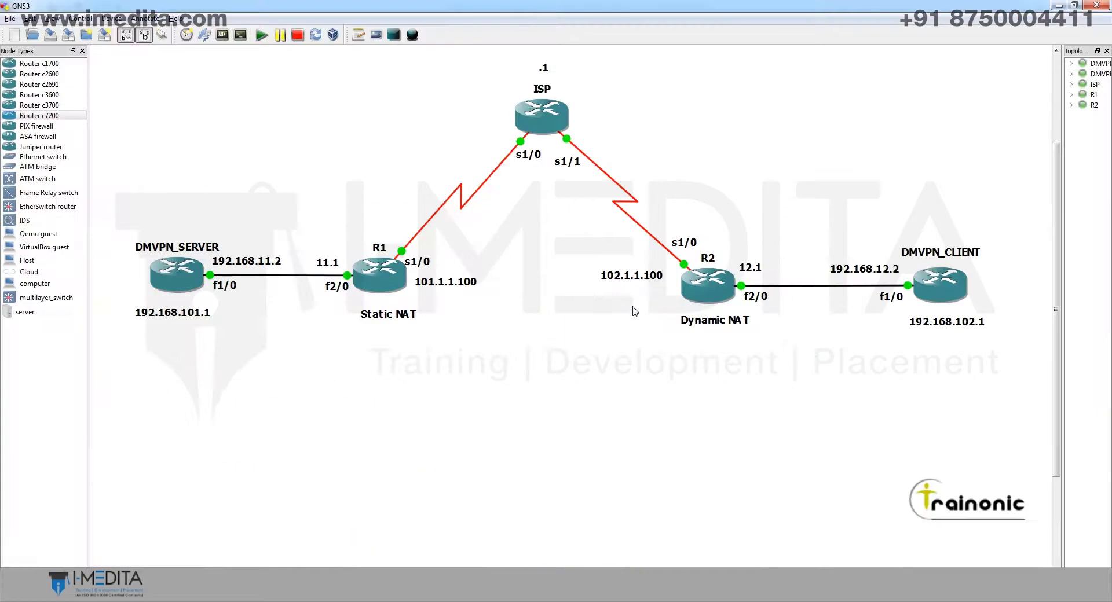
Highlight R2's s1/0, f2/0 and default-route history lines and compare them with the topology.
double_click(704, 290)
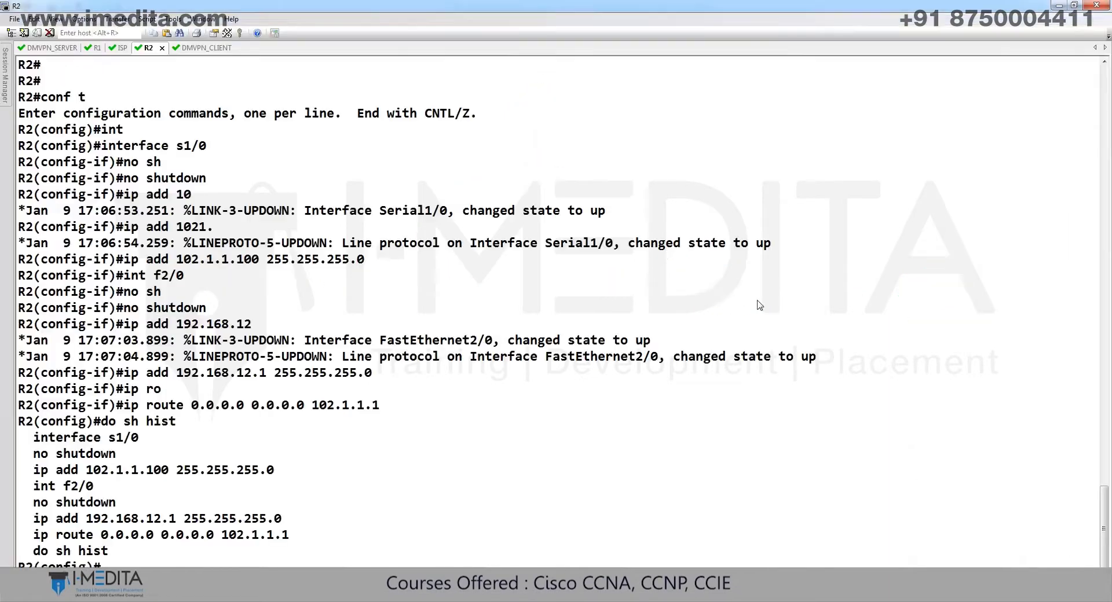
drag(316, 537, 1, 519)
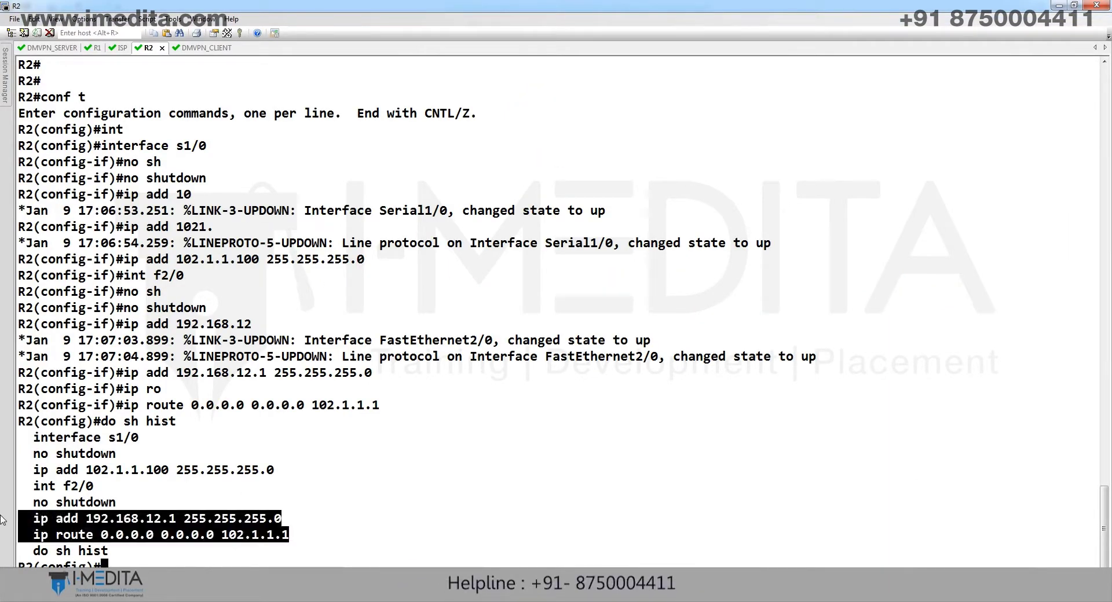
drag(23, 437, 319, 485)
drag(20, 537, 317, 538)
key(alt+Tab)
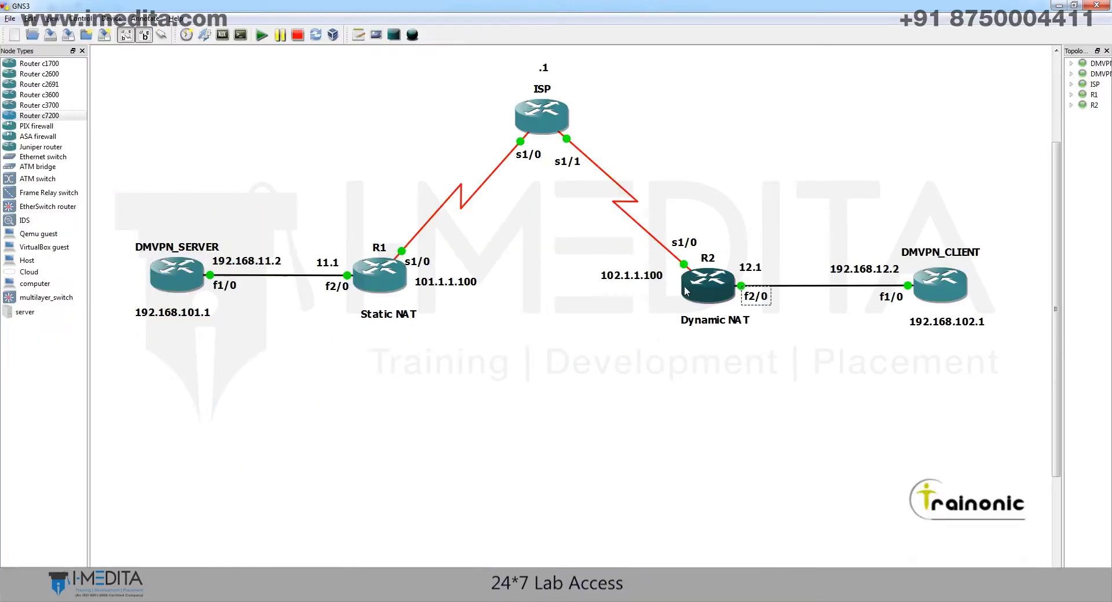
click(663, 288)
key(alt+Tab)
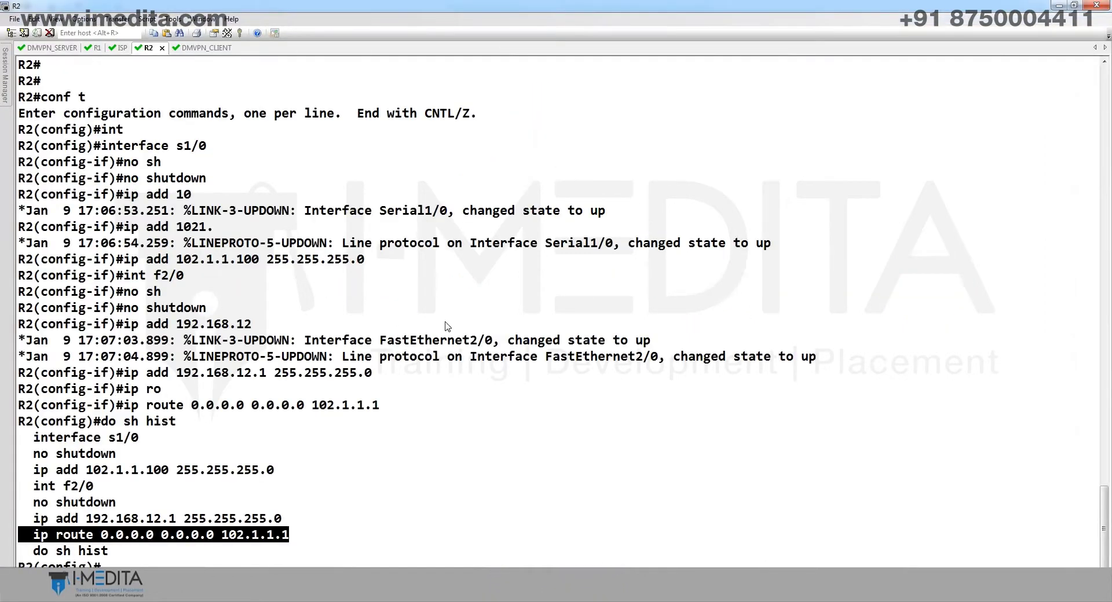
On DMVPN_CLIENT, enter configuration mode and give Loopback1 the address 192.168.102.1/24.
click(200, 48)
text(co)
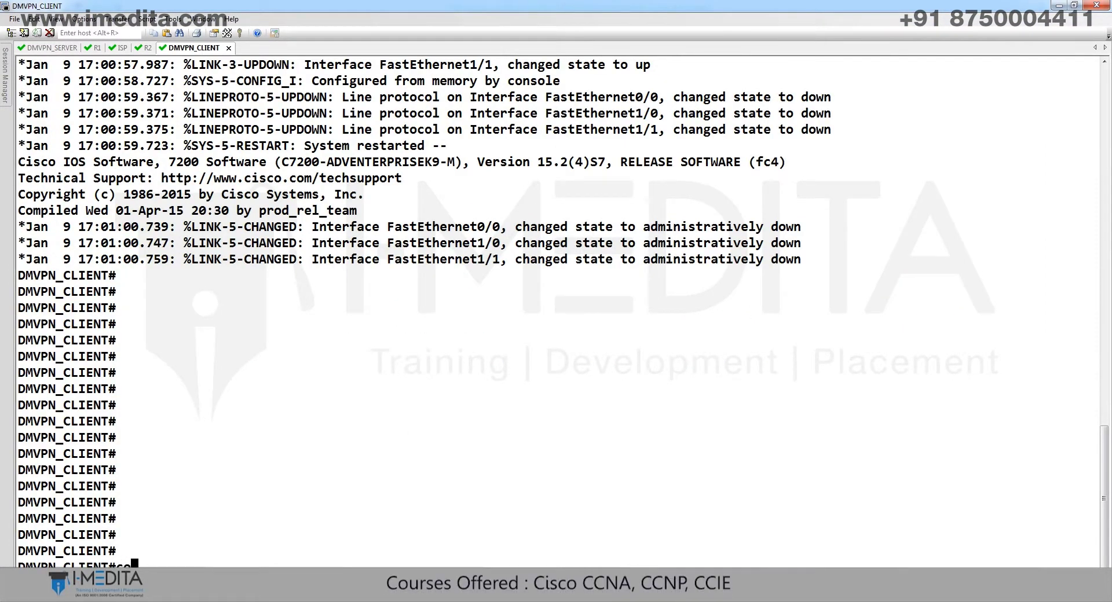
text(nf t)
key(Return)
text(int)
key(Tab)
text(l1)
key(Return)
text(ip ad)
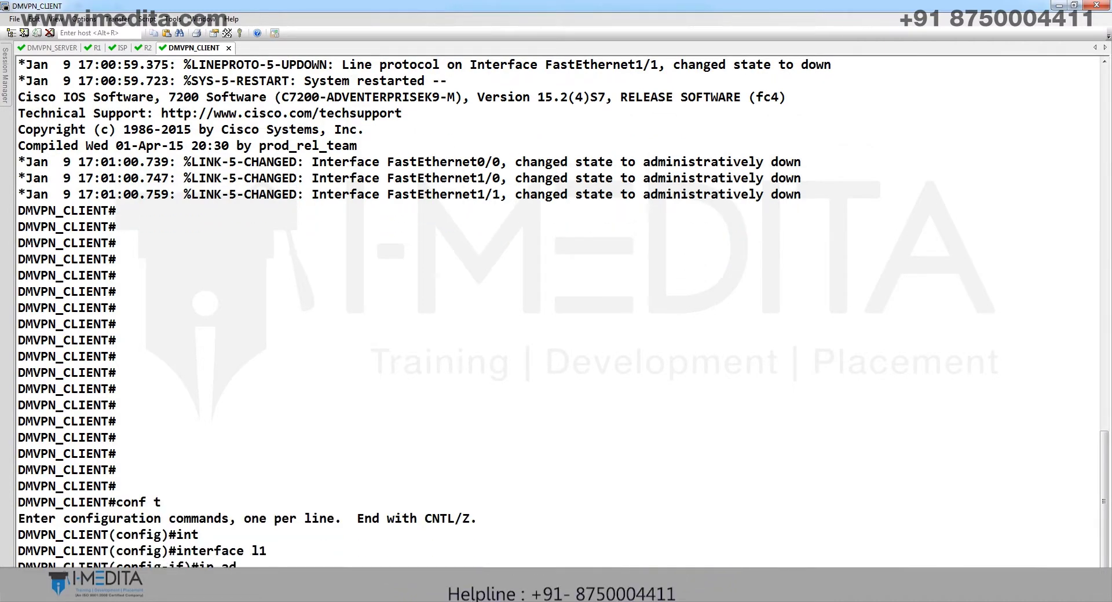
text(d 192.168.102.1 255.255.255.0)
key(Return)
Bring FastEthernet1/0 up with address 192.168.12.2/24.
text(int )
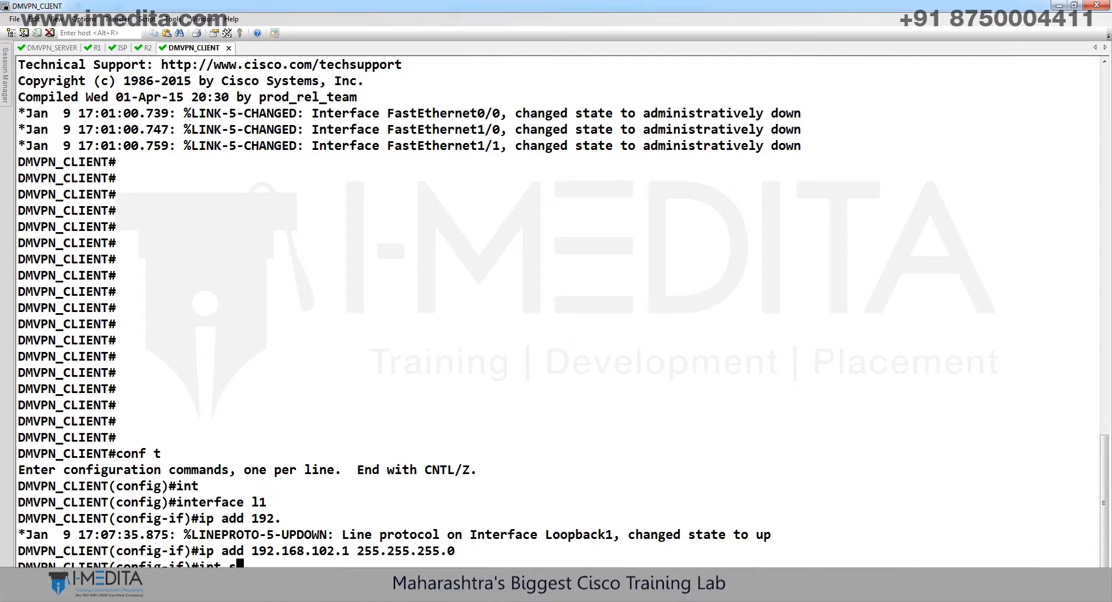
text(s1/)
key(BackSpace)
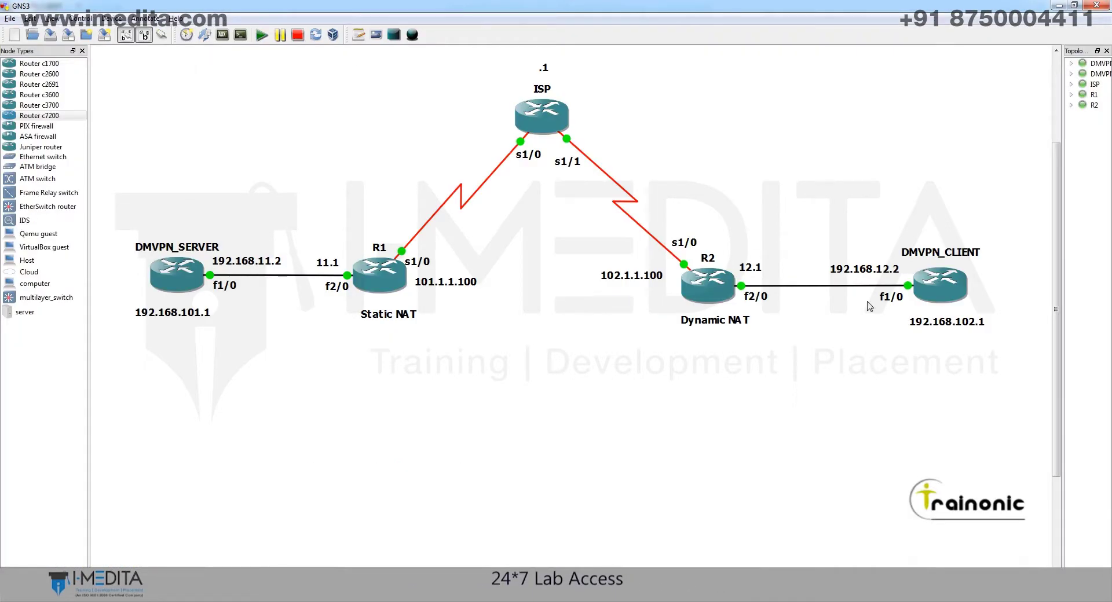
key(alt+Tab)
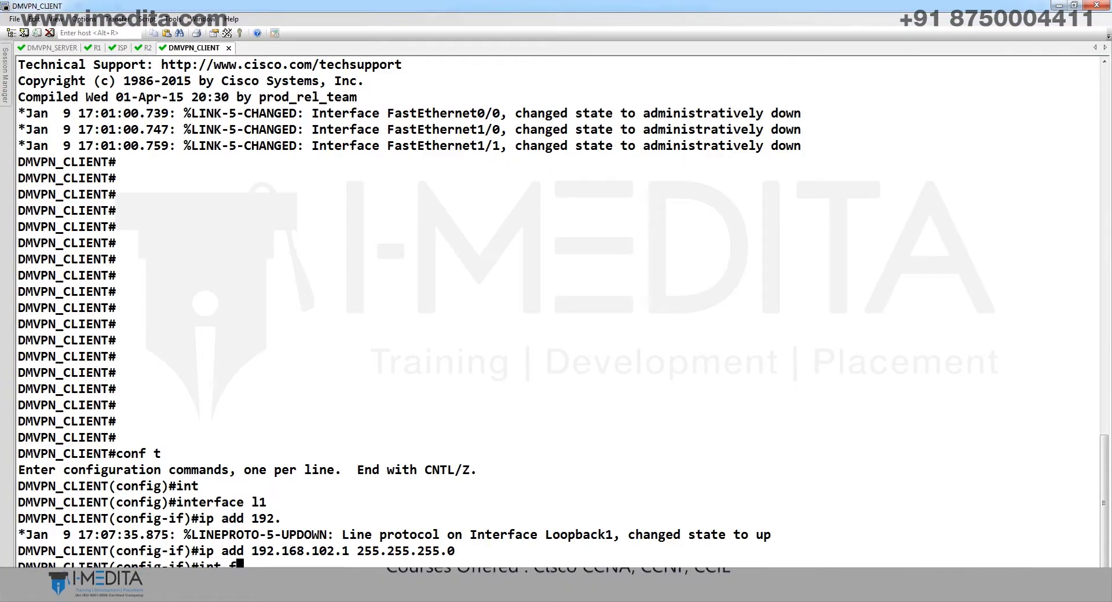
key(alt+Tab)
key(alt+Tab)
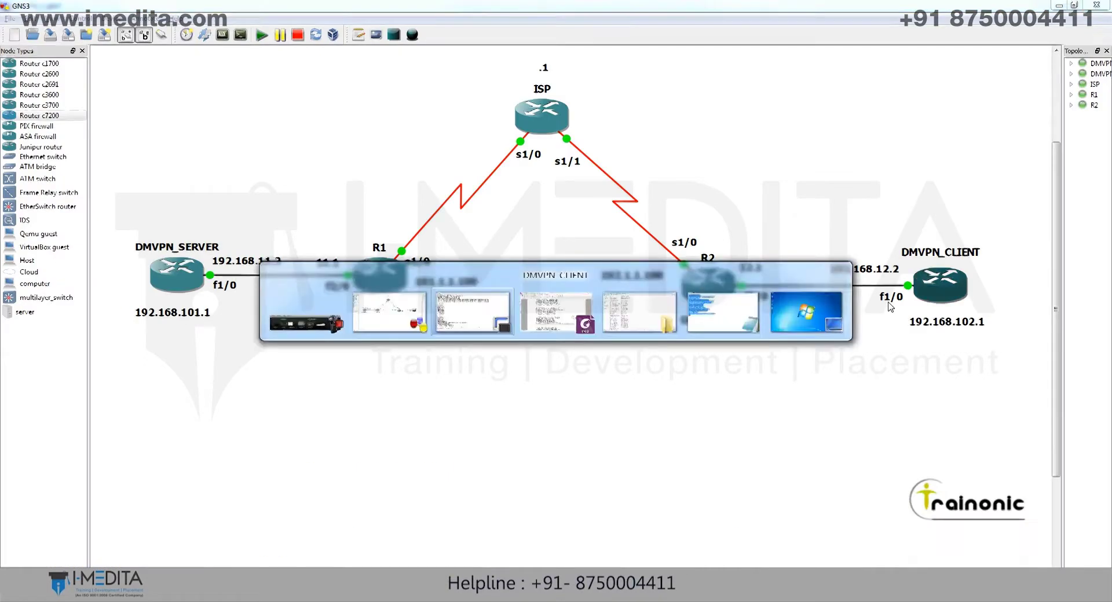
key(Return)
text(no sh)
key(Tab)
key(Return)
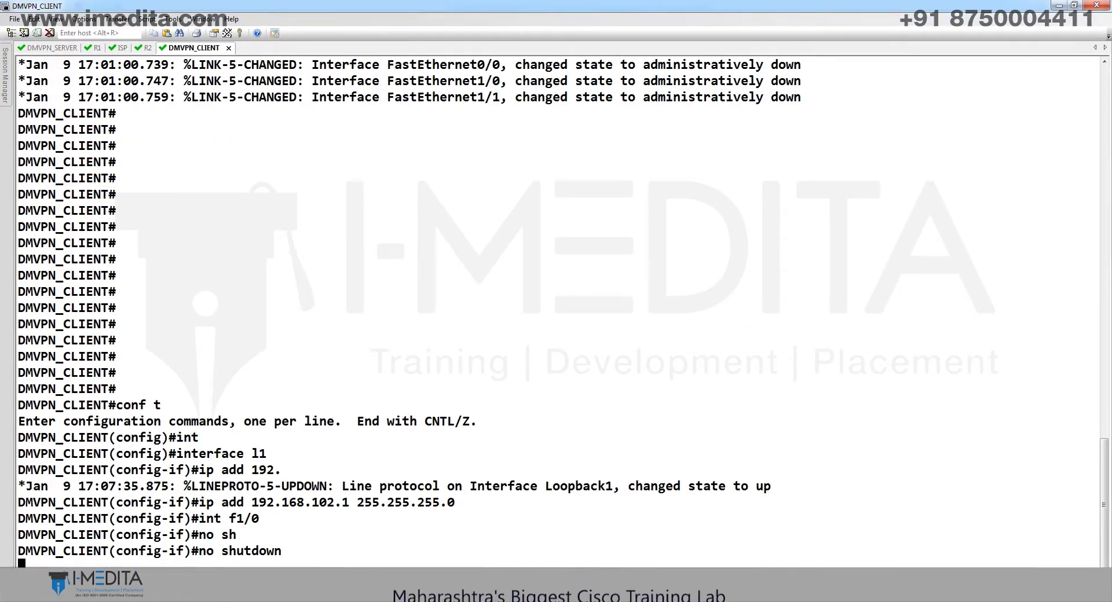
text(ip add 192.168.12.2 255.255.255.0)
key(Return)
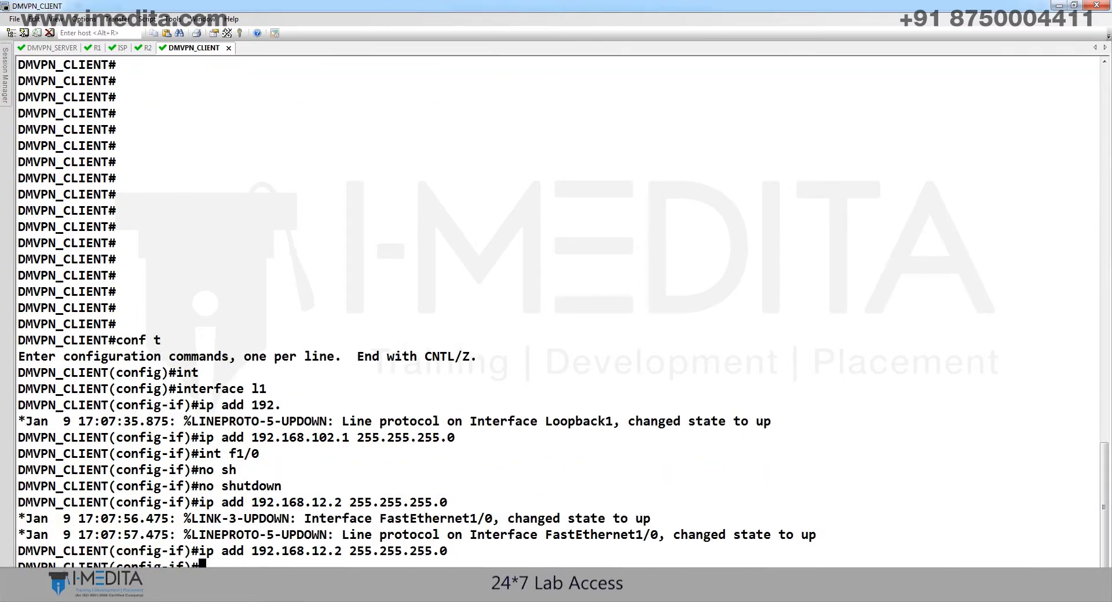
Add a default route via 192.168.12.1 and display the command history with do sh hist.
text(ip ro)
key(Tab)
text(0.0)
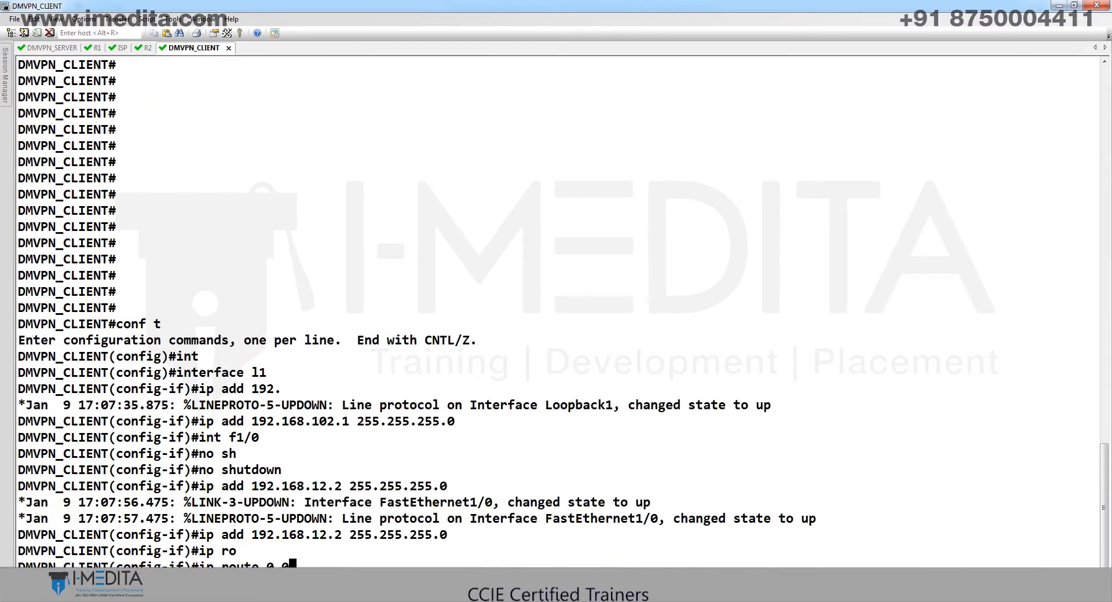
text(.0.0 0.0.0.0 192)
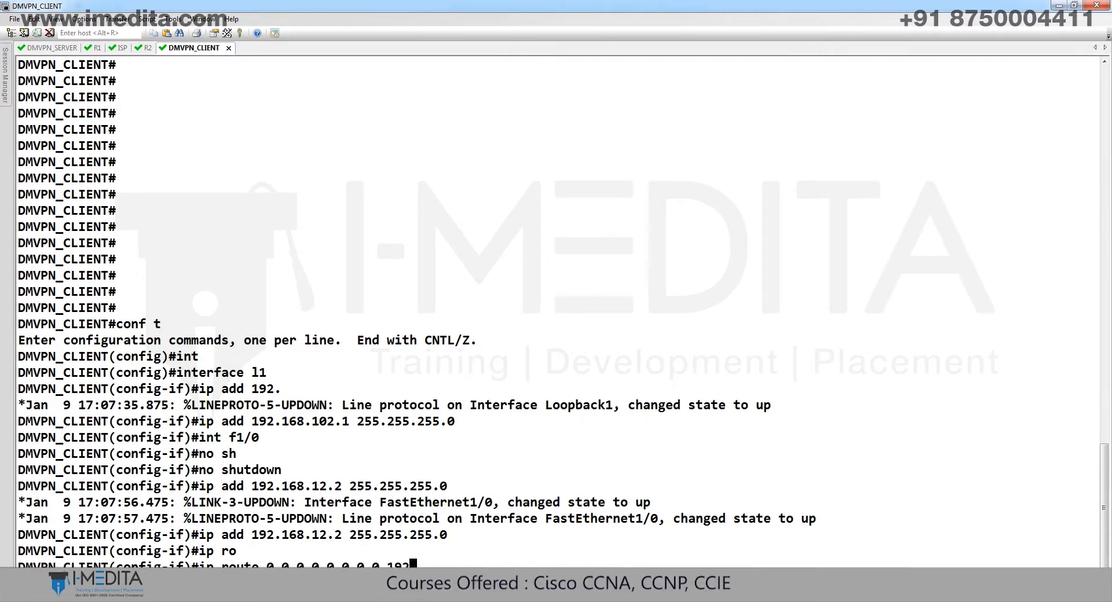
text(.168.12.1)
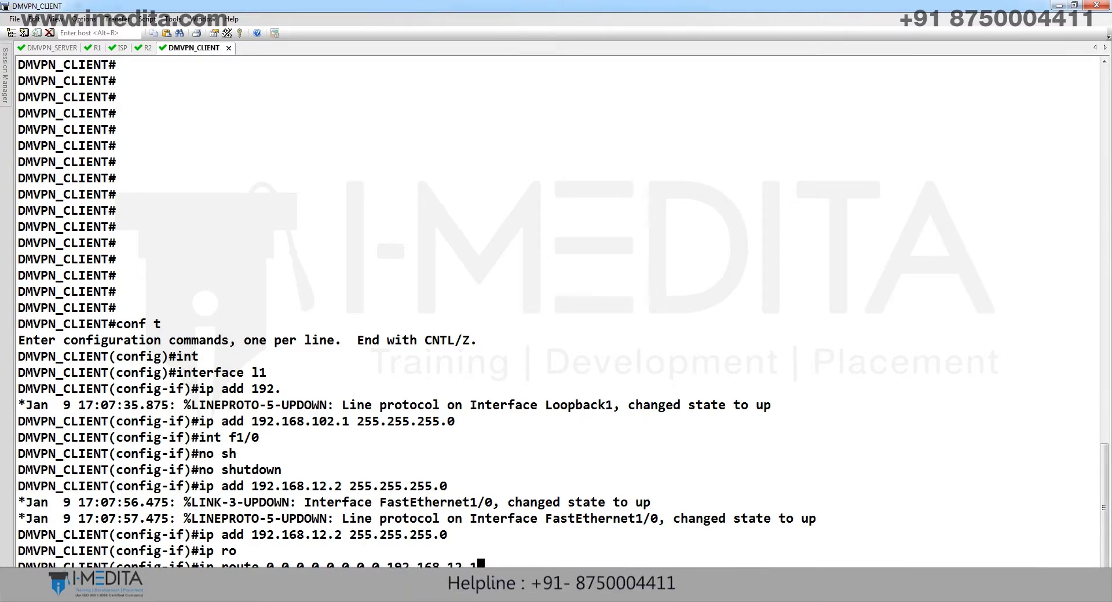
key(Return)
text(do sh hist)
key(Return)
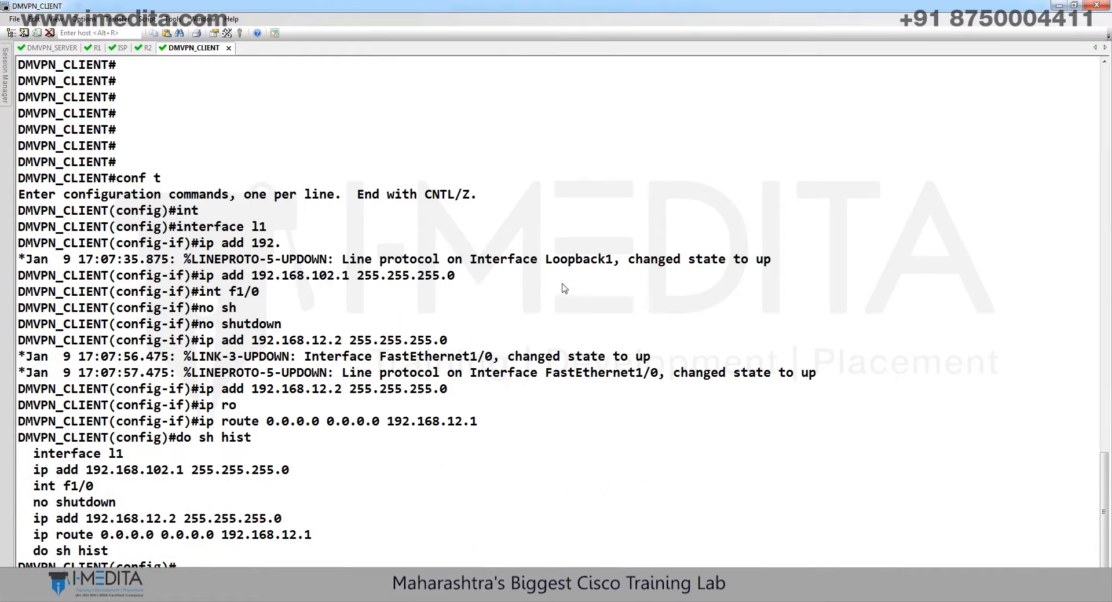
Review the DMVPN_SERVER, R1, ISP and R2 consoles in turn, ending on R2's history.
click(53, 48)
click(454, 397)
key(ctrl+Tab)
click(455, 393)
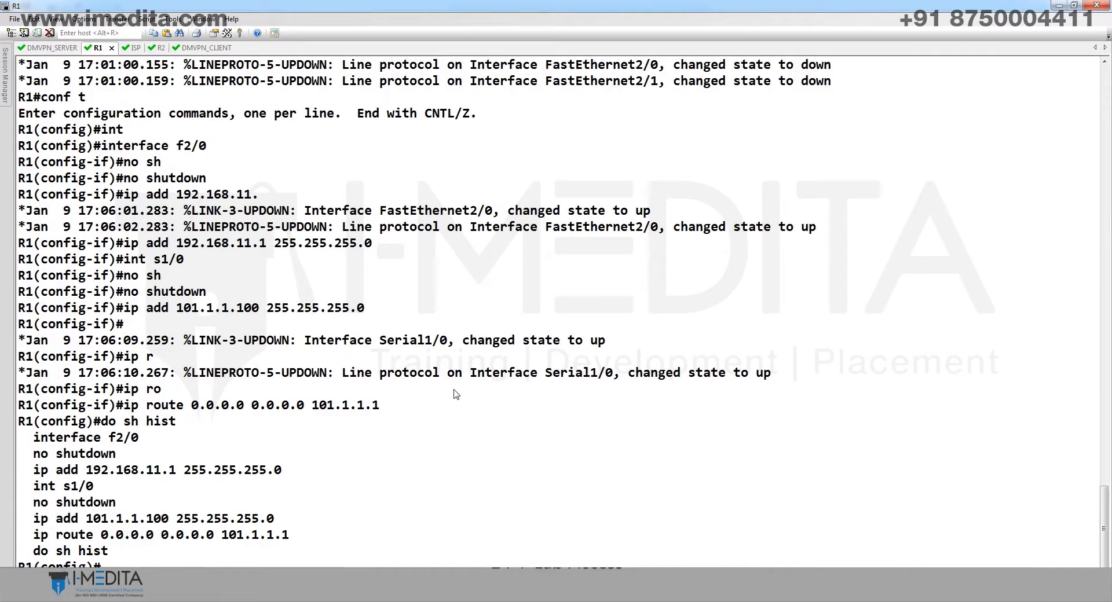
key(ctrl+Tab)
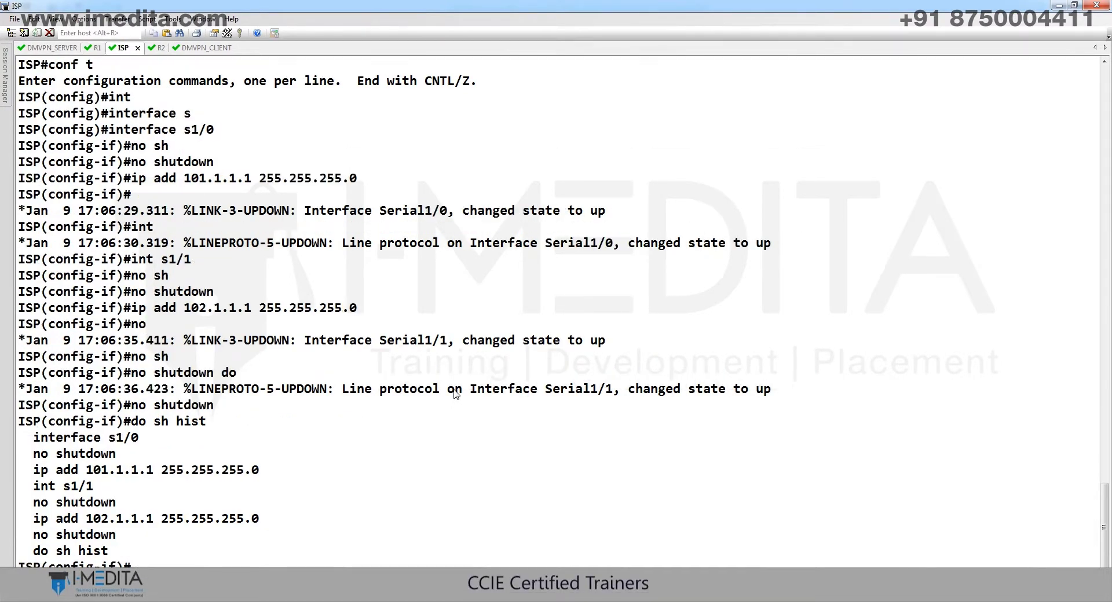
key(ctrl+Tab)
click(456, 394)
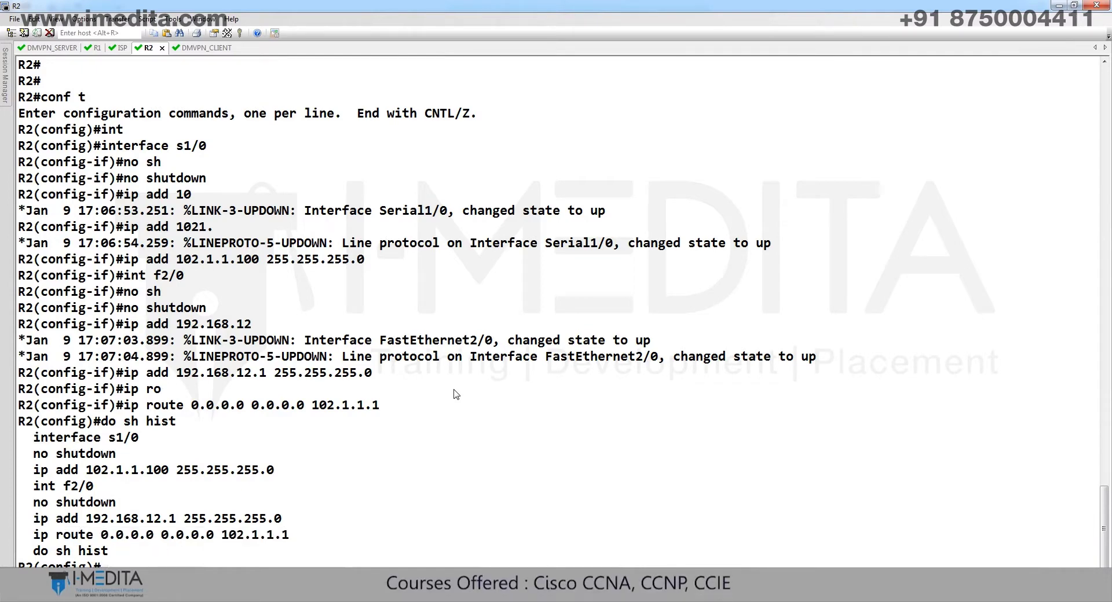
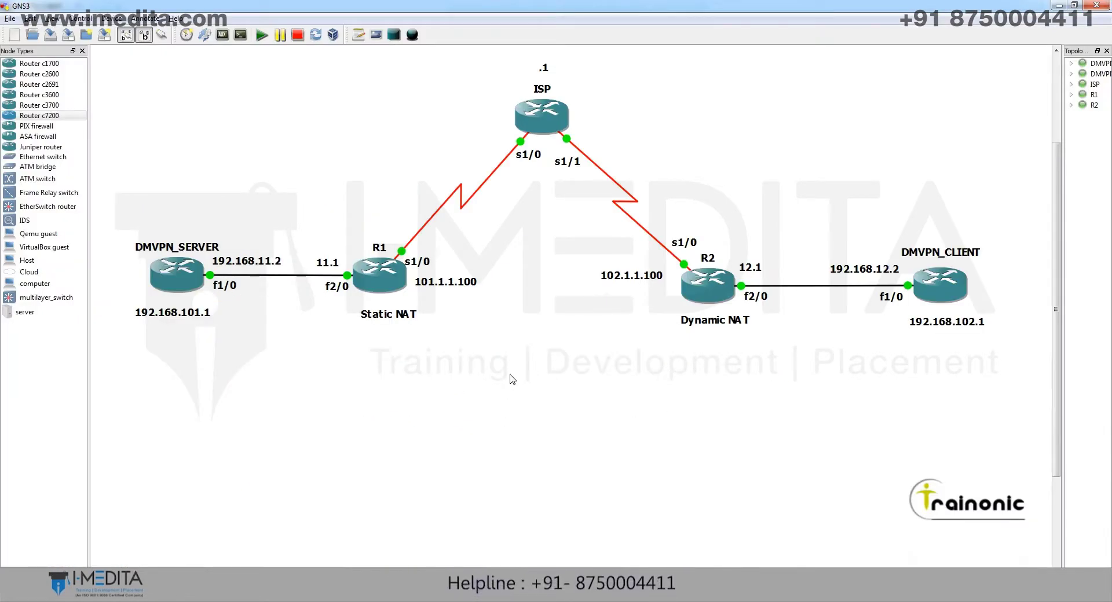
On R1's console, make f2/0 the NAT inside interface.
click(389, 280)
key(alt+Tab)
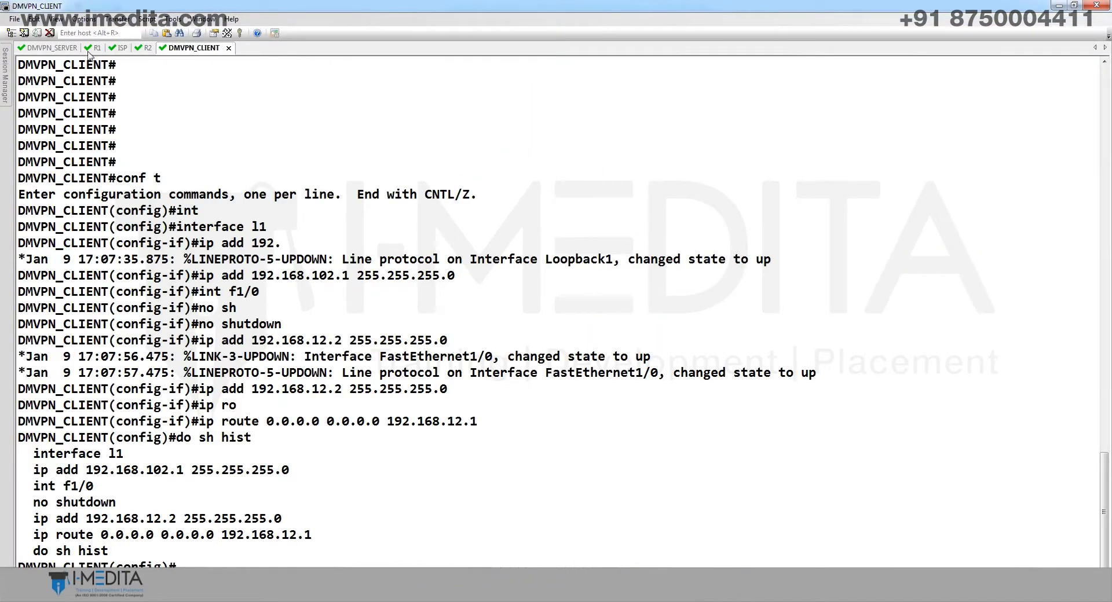
click(96, 49)
text(int f0/)
key(BackSpace)
key(BackSpace)
text(2/0)
key(Return)
text(in nat i)
key(Tab)
key(Return)
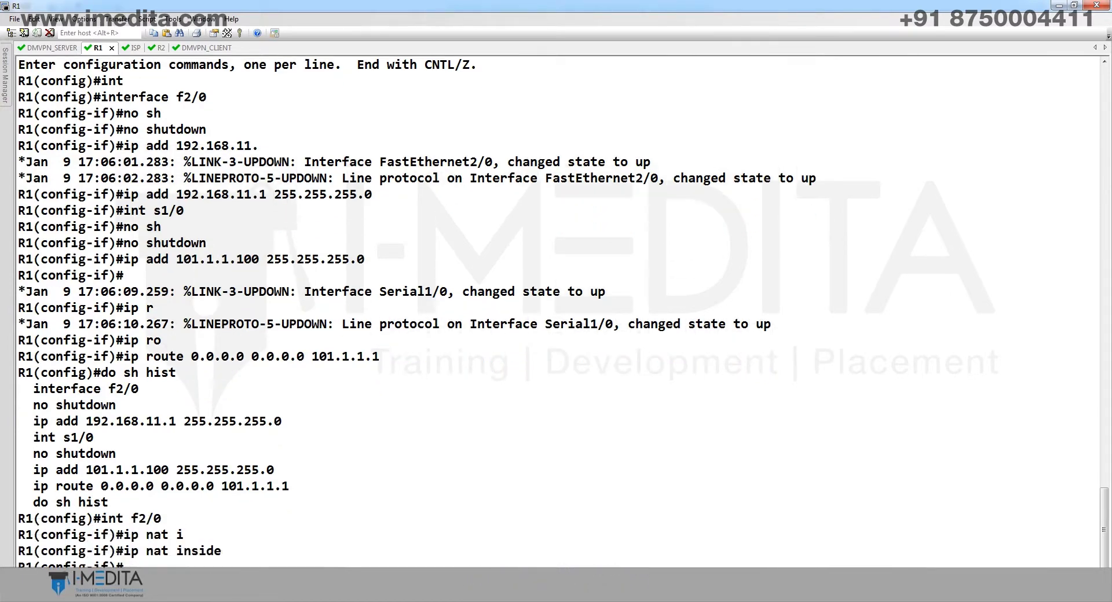
Make s1/0 R1's NAT outside interface and leave interface configuration.
text(ip)
text(t s)
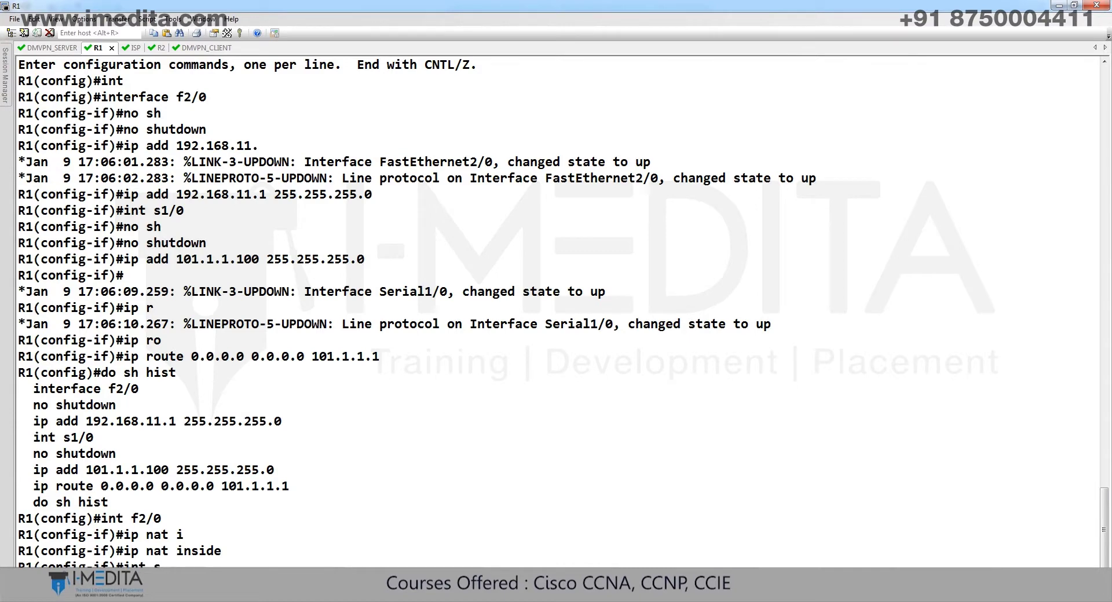
text(1/0)
key(Return)
text(ip nat)
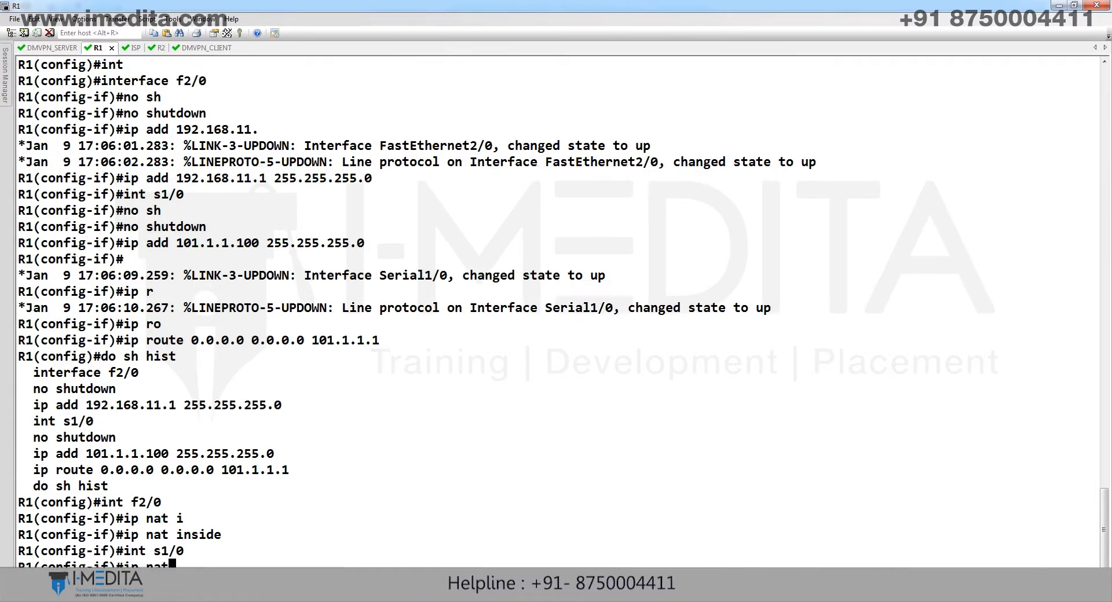
text( outside)
key(Tab)
key(Return)
text(ex)
key(Tab)
key(Return)
Add the static NAT translating 192.168.11.2 to interface s1/0.
text(ip nat inside s)
key(Tab)
text(s)
key(Tab)
text(s)
key(Tab)
text(192)
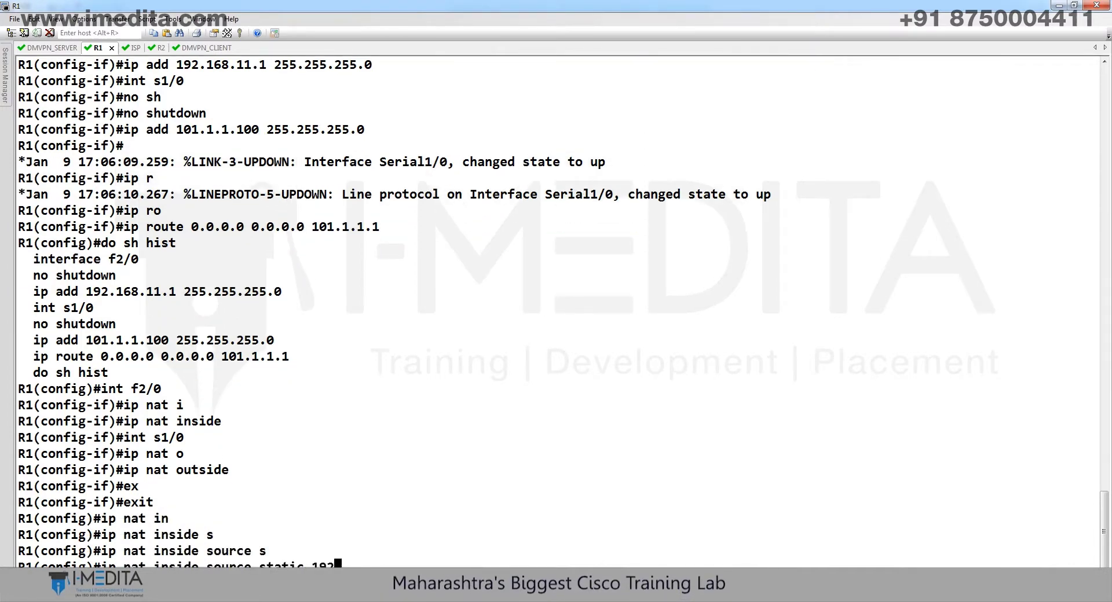
text(.168.11)
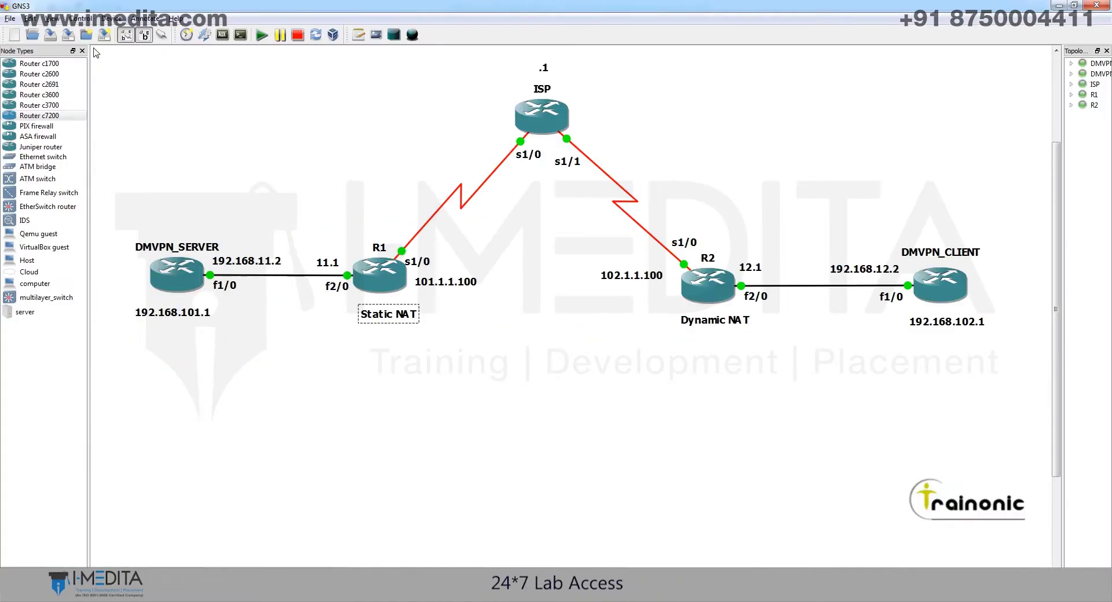
click(262, 264)
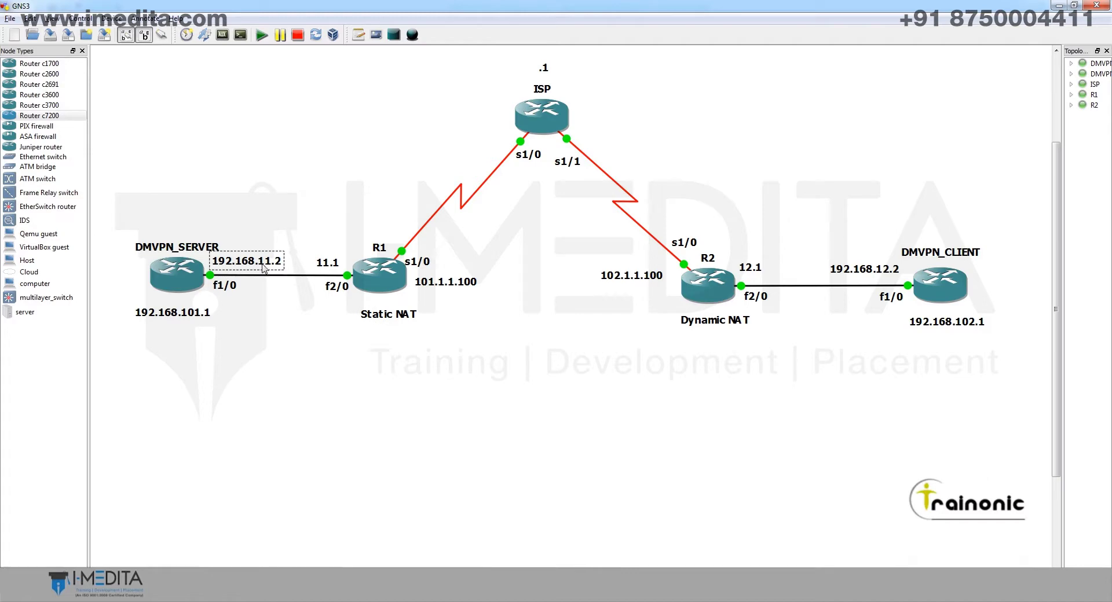
key(alt+Tab)
text(i)
key(Tab)
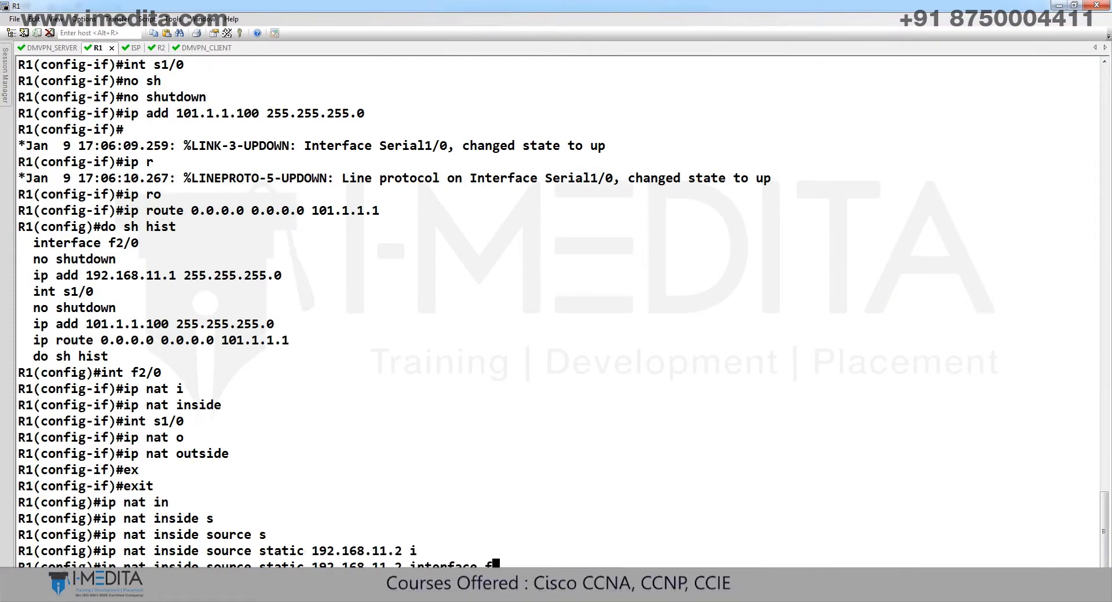
text(f)
key(Tab)
key(alt+Tab)
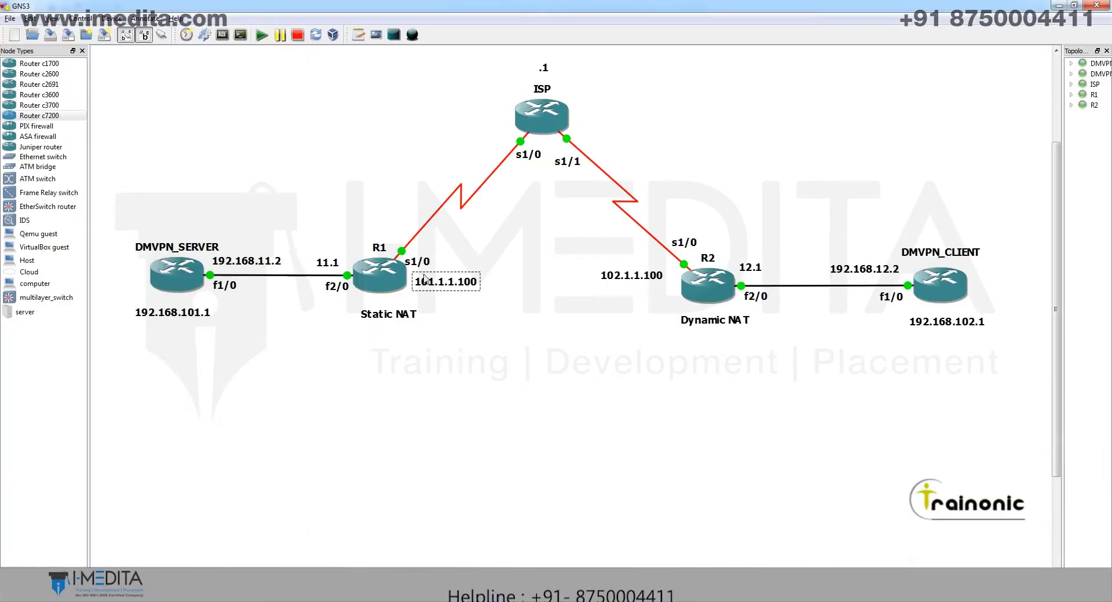
key(alt+Tab)
key(BackSpace)
text(s1/0)
key(Return)
Review R1's command history, highlighting the NAT lines, then exit configuration mode.
text(do sh hist)
key(Return)
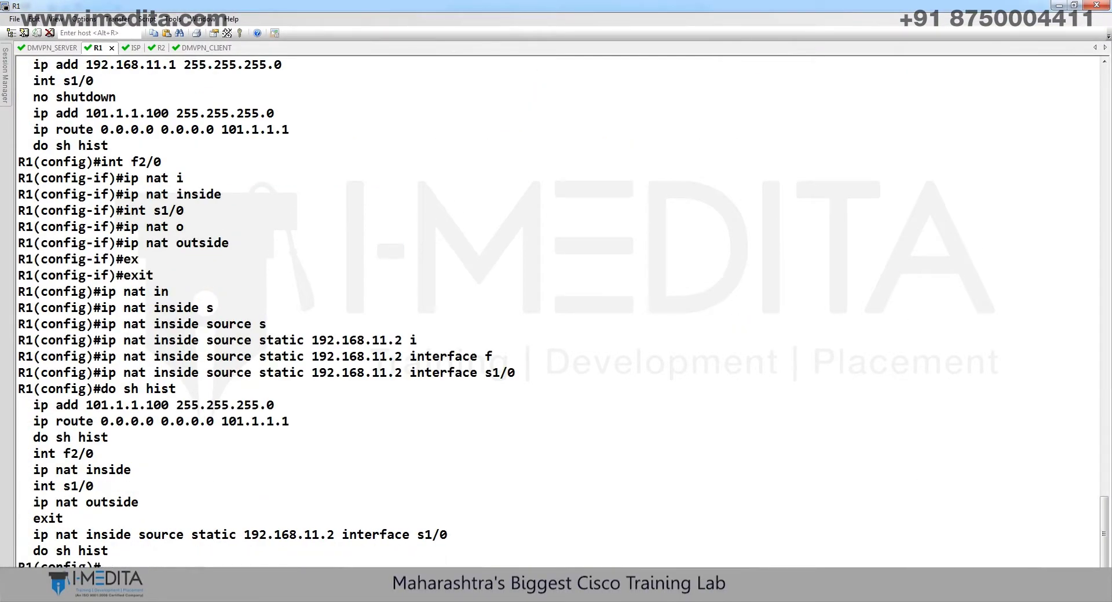
drag(27, 456, 259, 511)
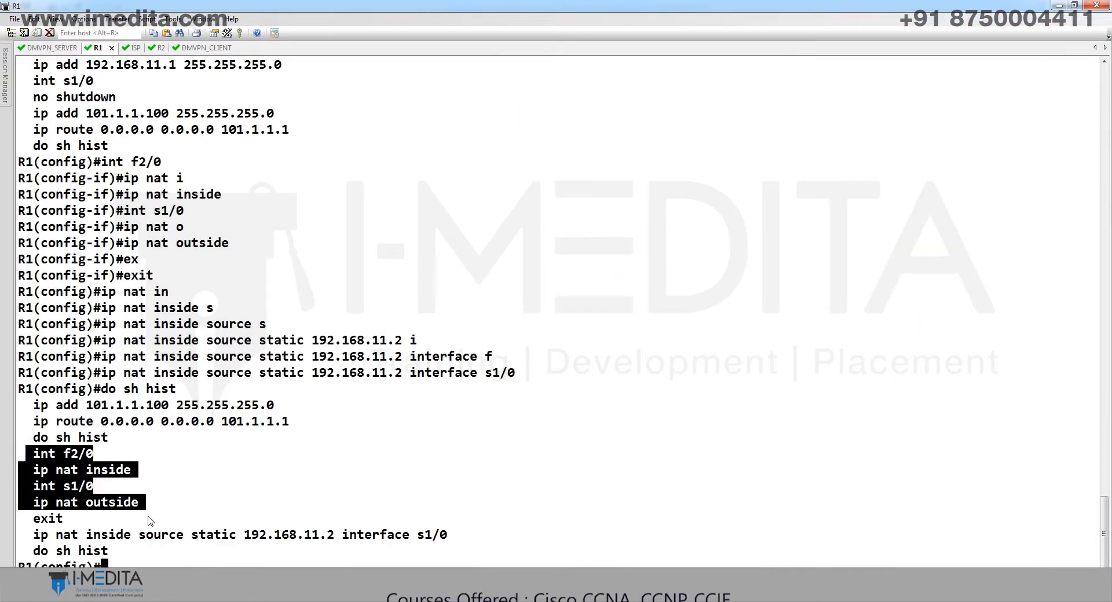
click(67, 530)
drag(33, 537, 336, 539)
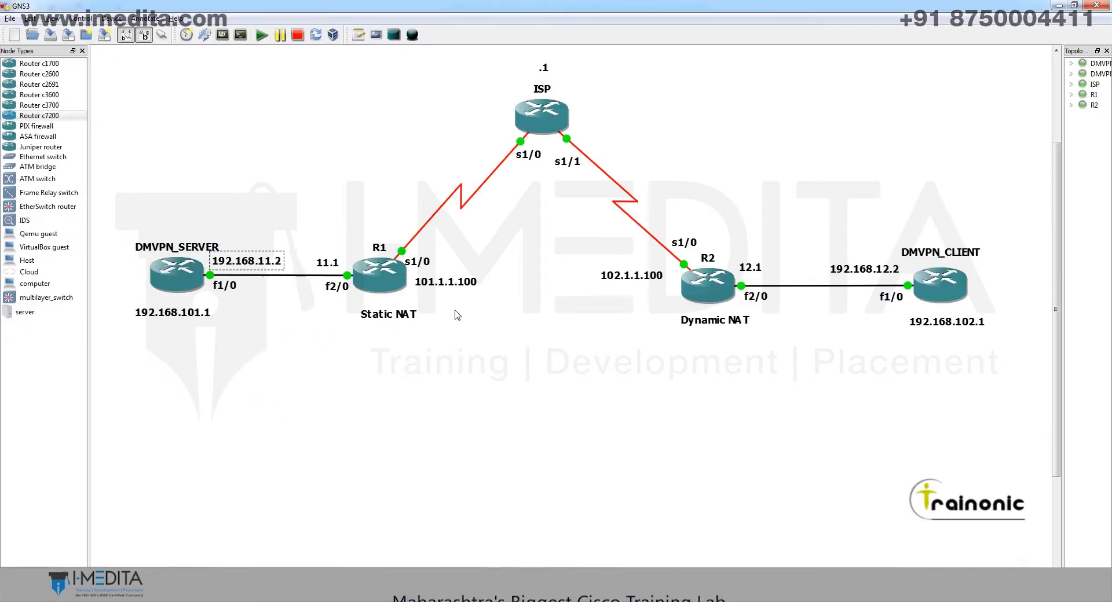
key(alt+Tab)
key(ctrl+z)
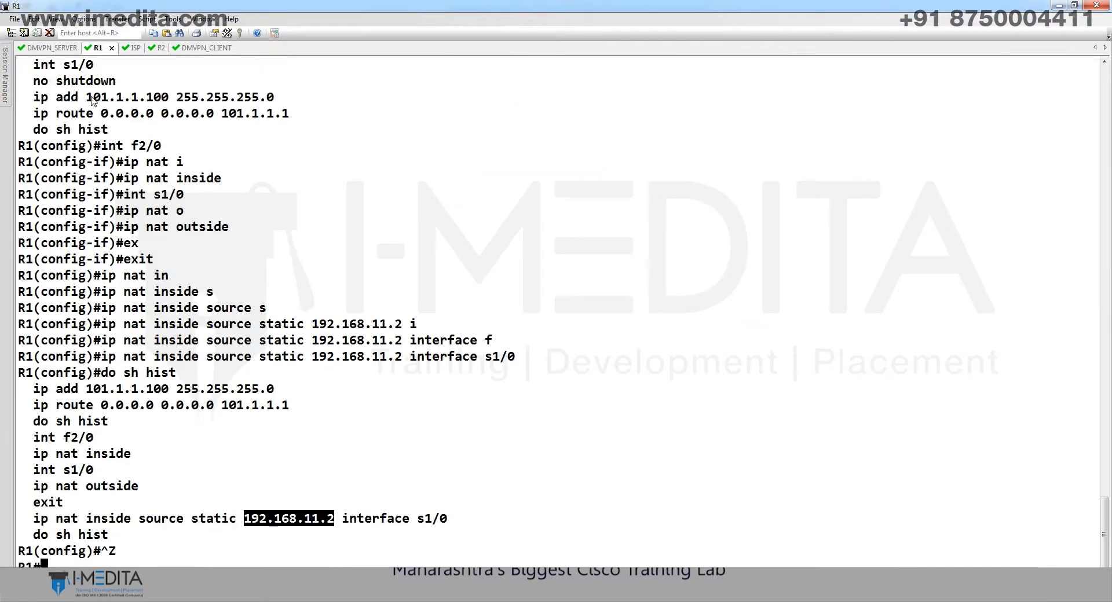
click(29, 51)
Ping 101.1.1.1 twice from DMVPN_SERVER, getting 100 percent success through R1's NAT.
key(ctrl+z)
text(ping 101.1.1.1)
key(Return)
key(Return)
key(Return)
key(Return)
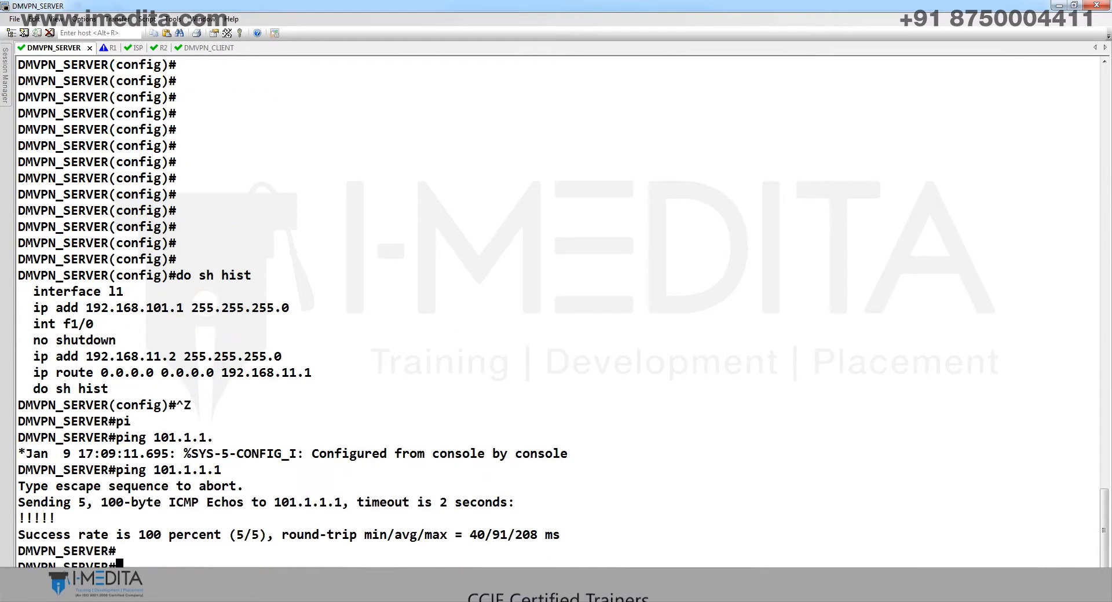
key(Return)
key(Return)
key(Return)
key(Return)
key(Return)
key(Return)
key(Return)
key(Return)
key(Return)
key(Return)
key(Return)
key(Return)
key(Return)
key(Return)
key(Return)
key(Up)
key(Return)
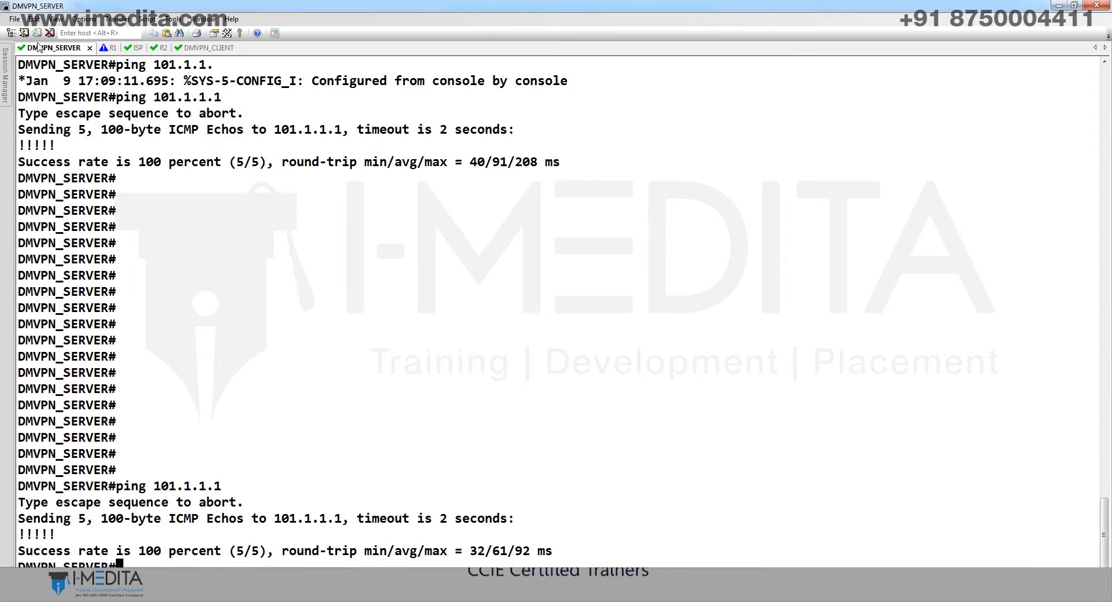
key(alt+Tab)
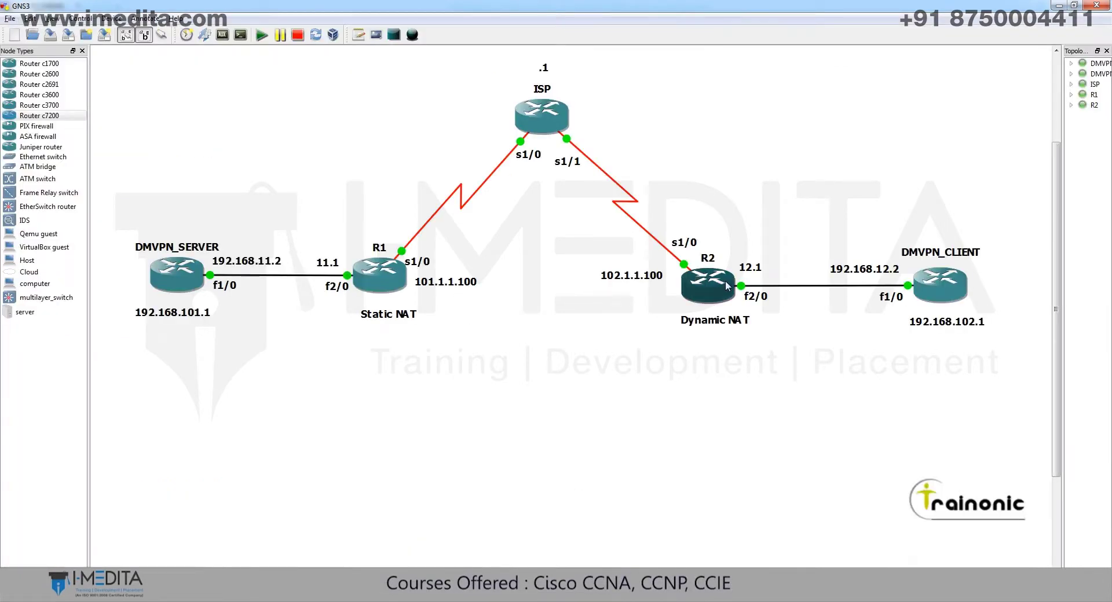
key(alt+Tab)
click(161, 50)
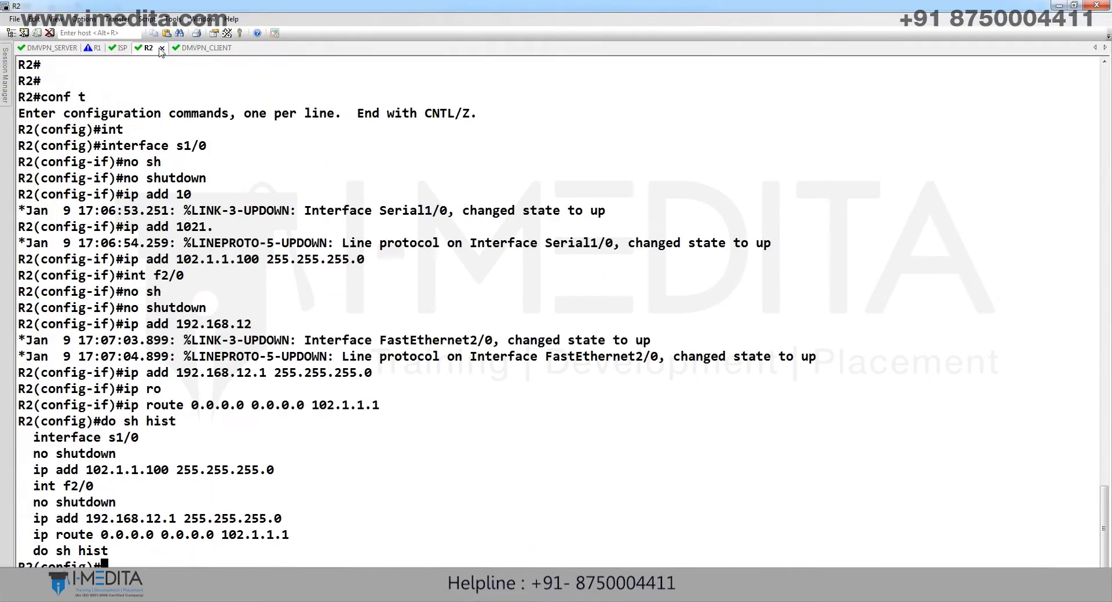
On R2, set f2/0 as NAT inside and s1/0 as NAT outside.
text(int f2/0)
key(Return)
text(ip nat i)
key(Tab)
key(Return)
text(int s1/0)
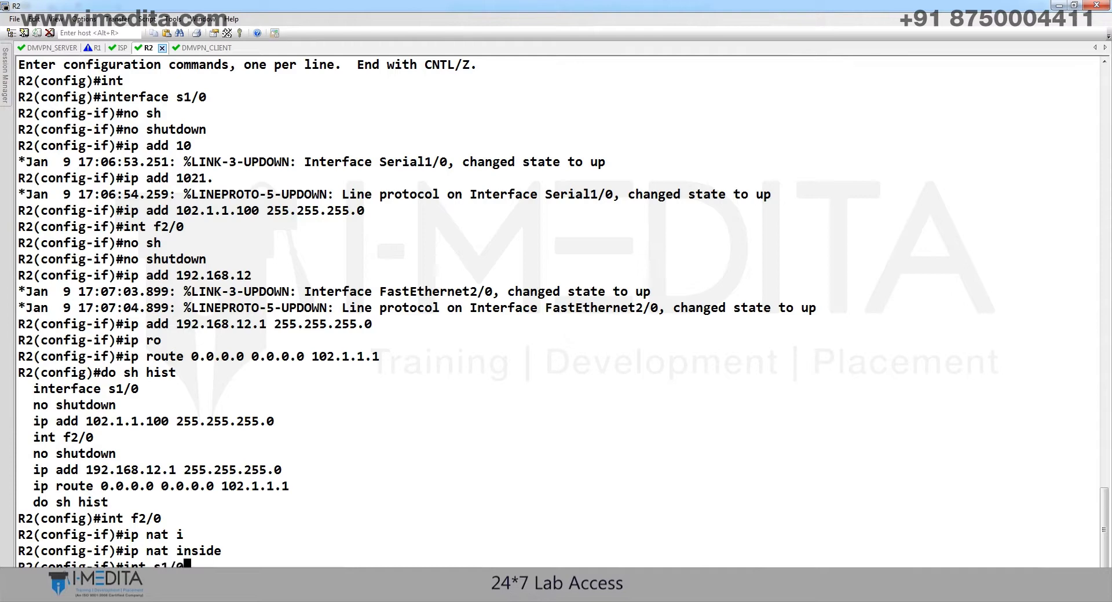
key(Return)
text(in nat o)
key(Tab)
key(Return)
text(ex)
key(Tab)
key(Return)
Create NAT pool test spanning 102.1.1.200–102.1.1.210 with netmask 255.255.255.0.
text(ip nat)
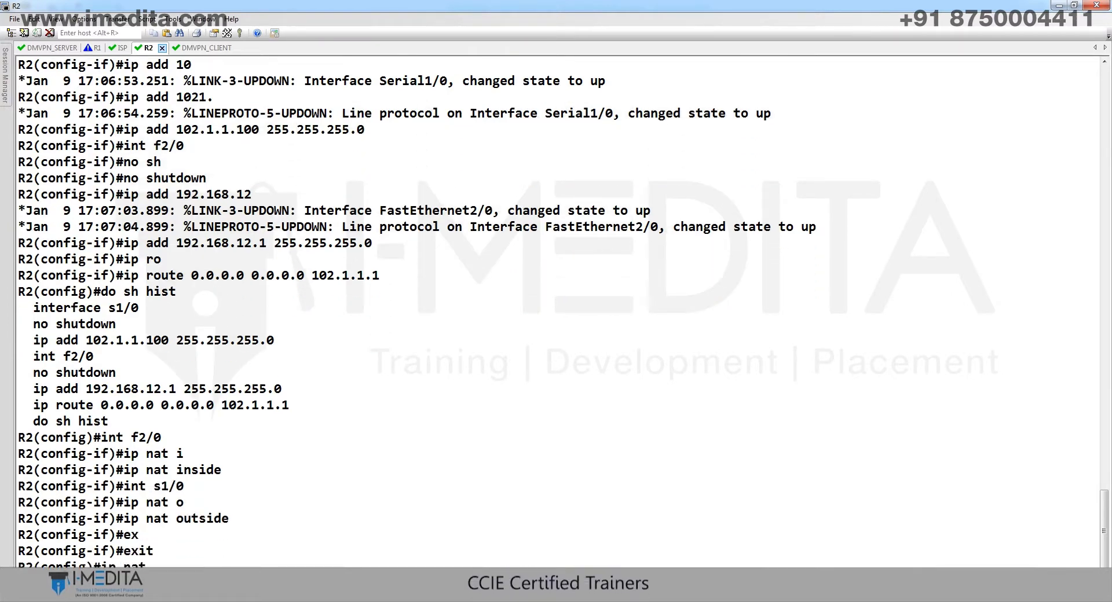
text( poo)
key(Tab)
text(test )
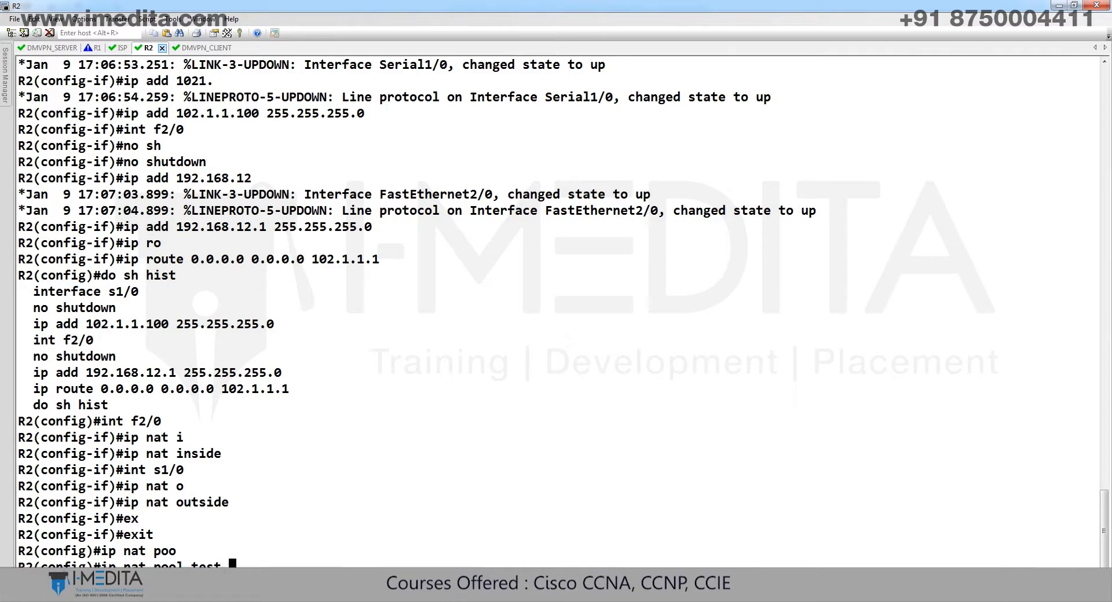
text(?102)
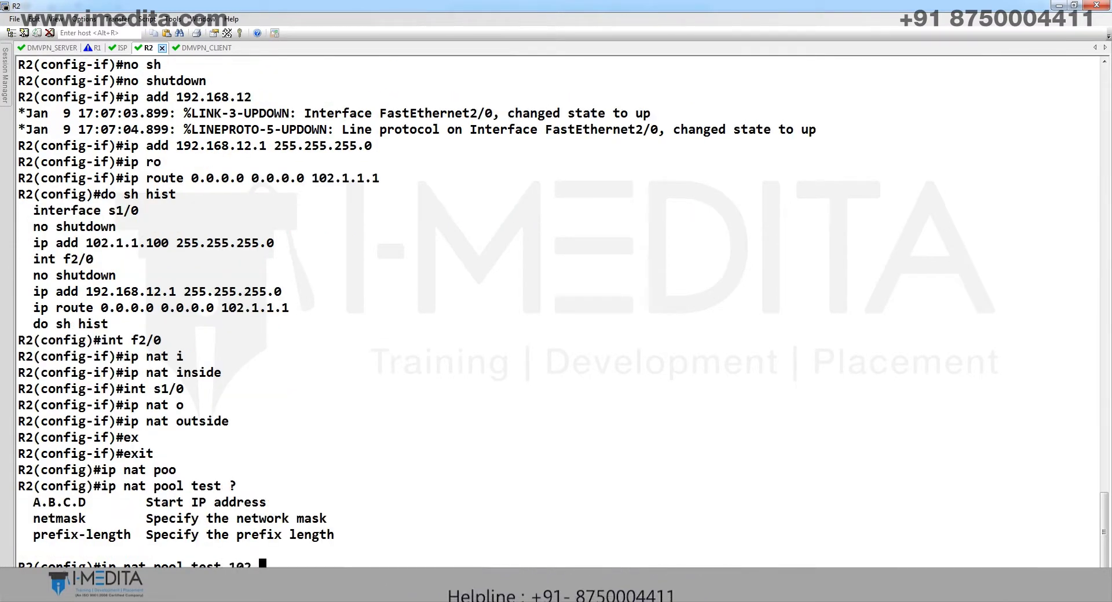
key(BackSpace)
text(.1.1.1)
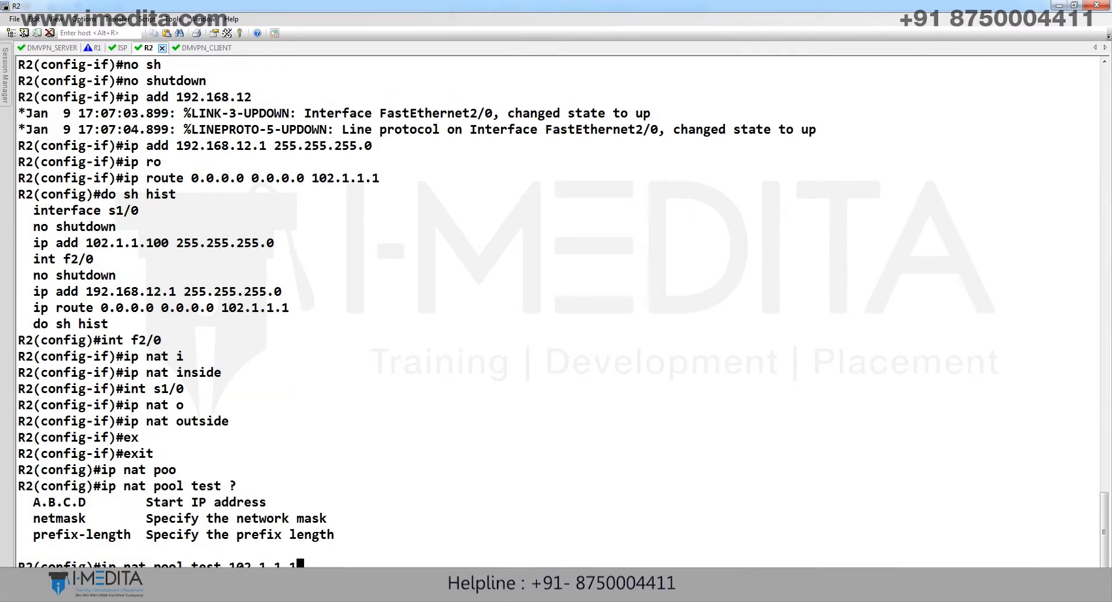
text(1)
text( ?)
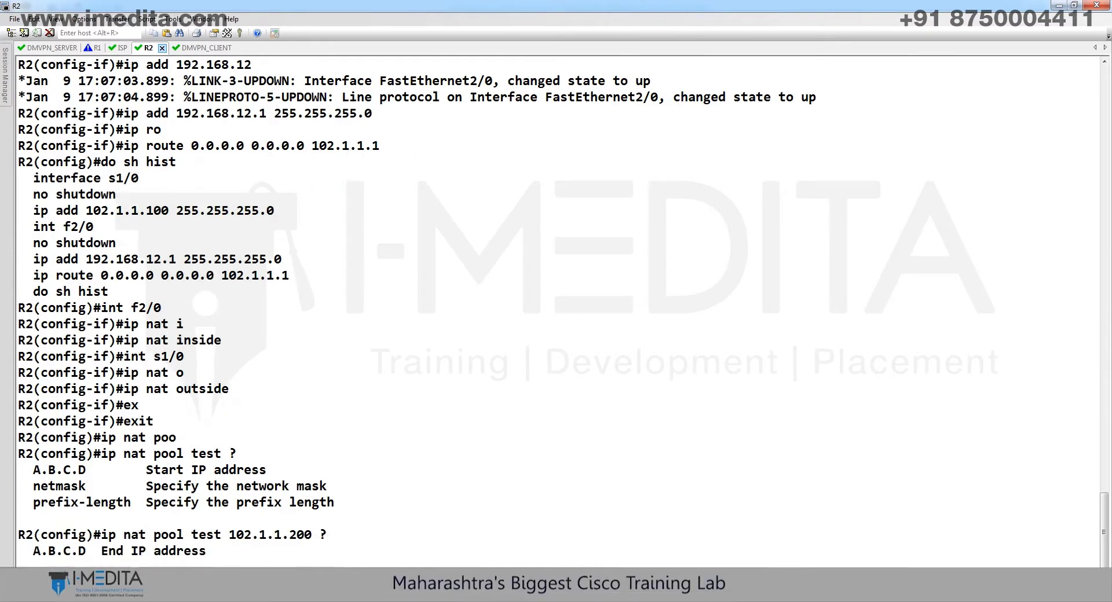
key(BackSpace)
text(102.1.1.1)
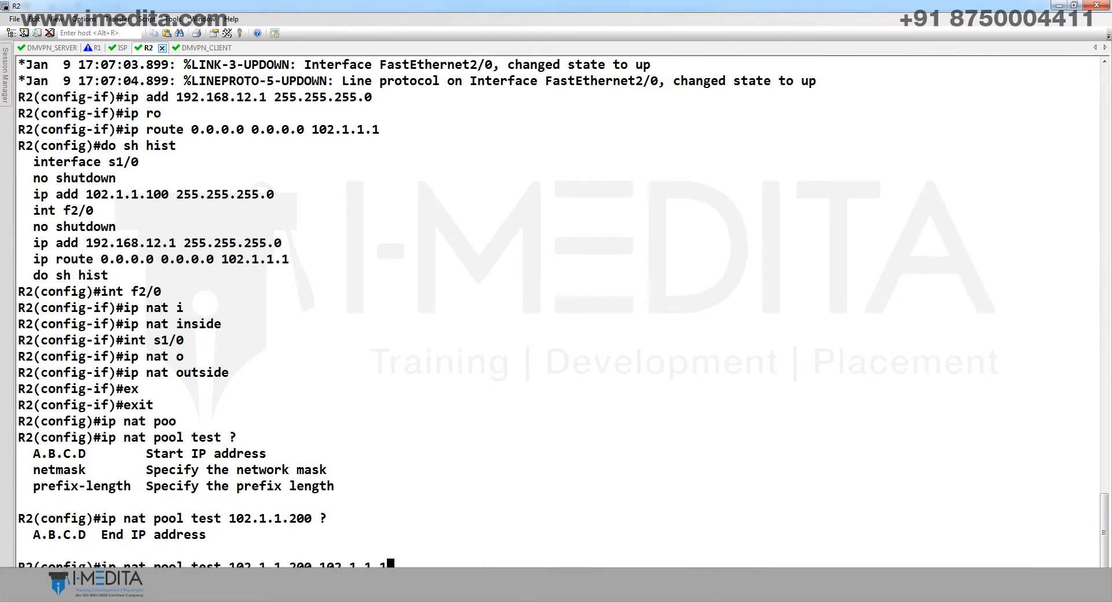
key(BackSpace)
text(210 ?)
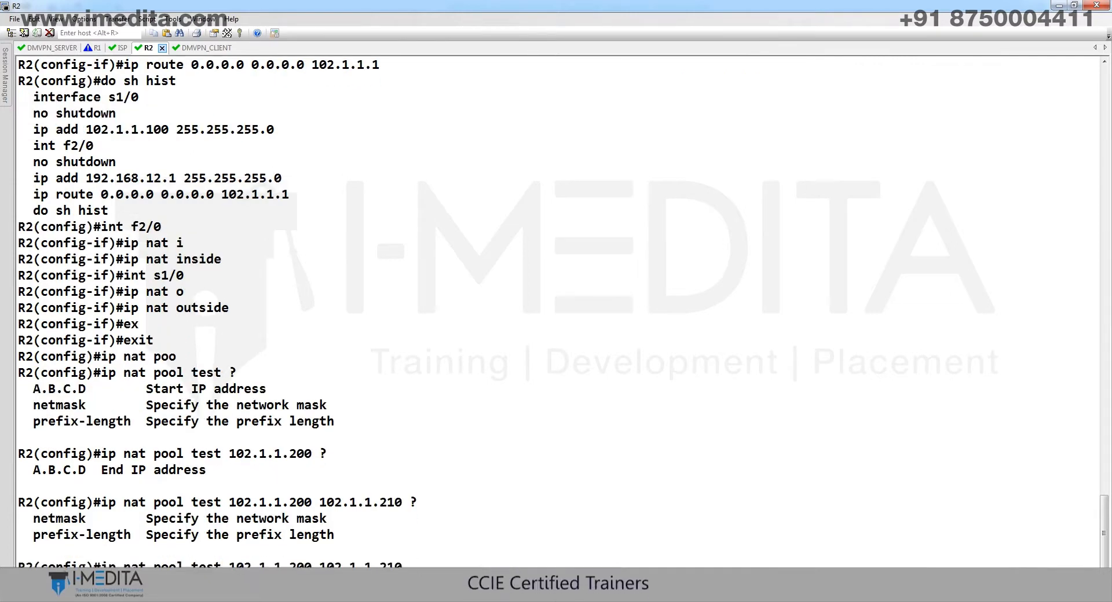
text(n)
key(Tab)
text(?255.255.0 ?)
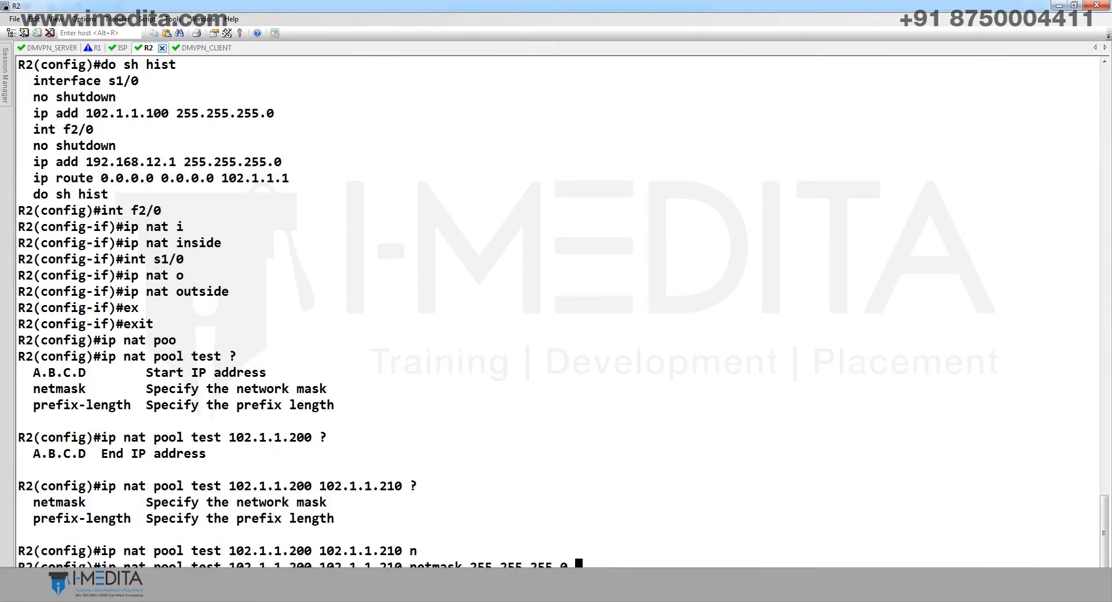
key(Return)
key(Return)
key(Return)
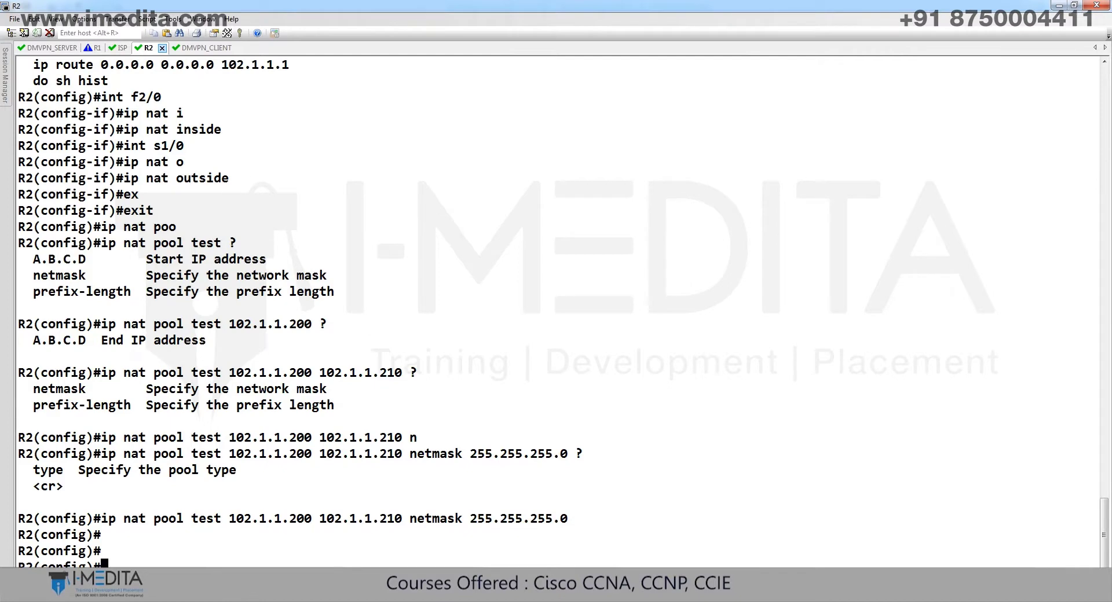
Abandon the partial NAT source-list rule and create the extended access list natacl.
text(ip nat in)
key(Tab)
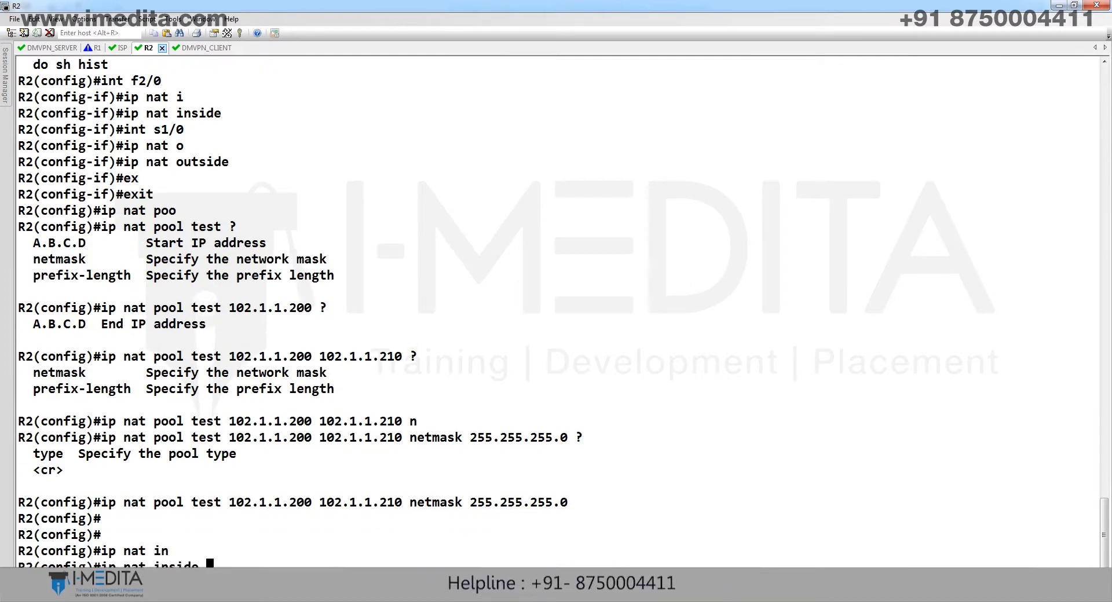
text(s)
key(Tab)
text(l)
key(Tab)
text(na)
key(BackSpace)
key(BackSpace)
key(BackSpace)
key(BackSpace)
key(BackSpace)
key(BackSpace)
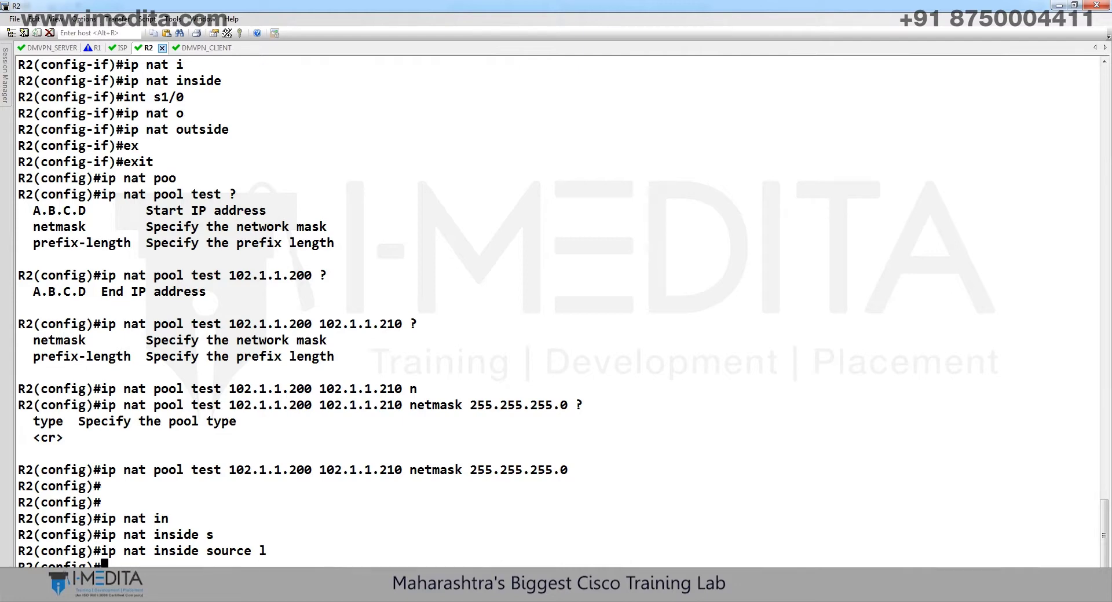
text(ip acc)
key(Tab)
text(e)
key(Tab)
text(e)
key(Tab)
text(l)
key(Tab)
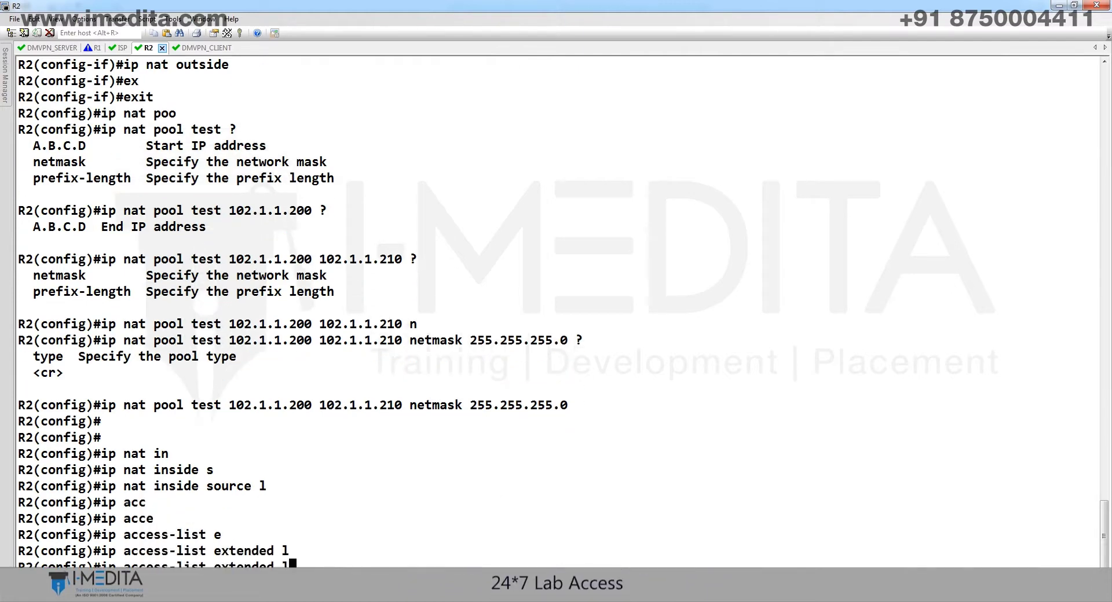
text(natacl)
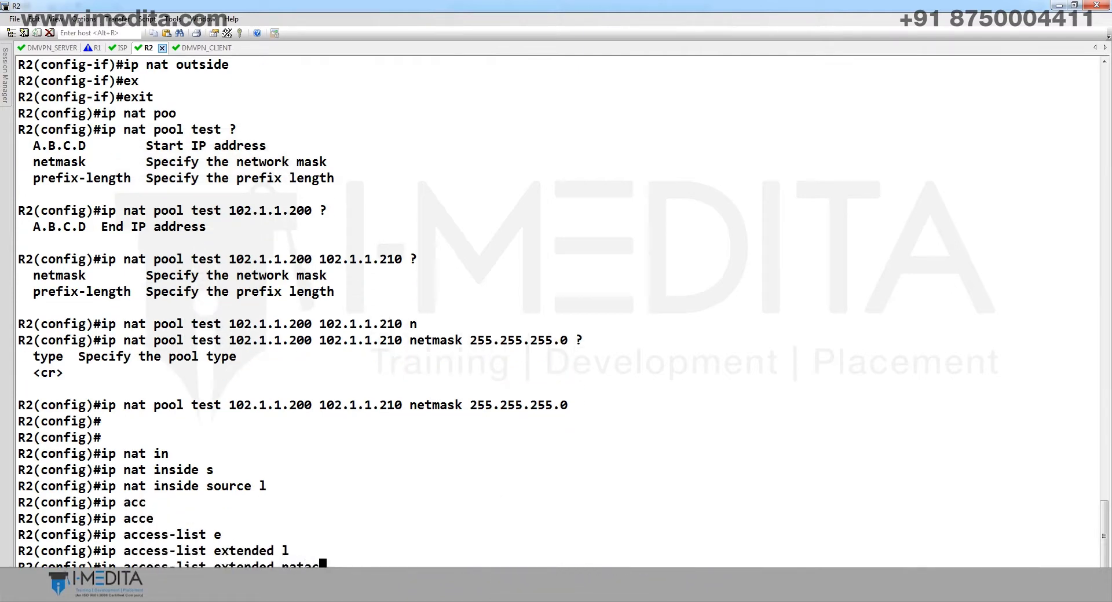
key(Return)
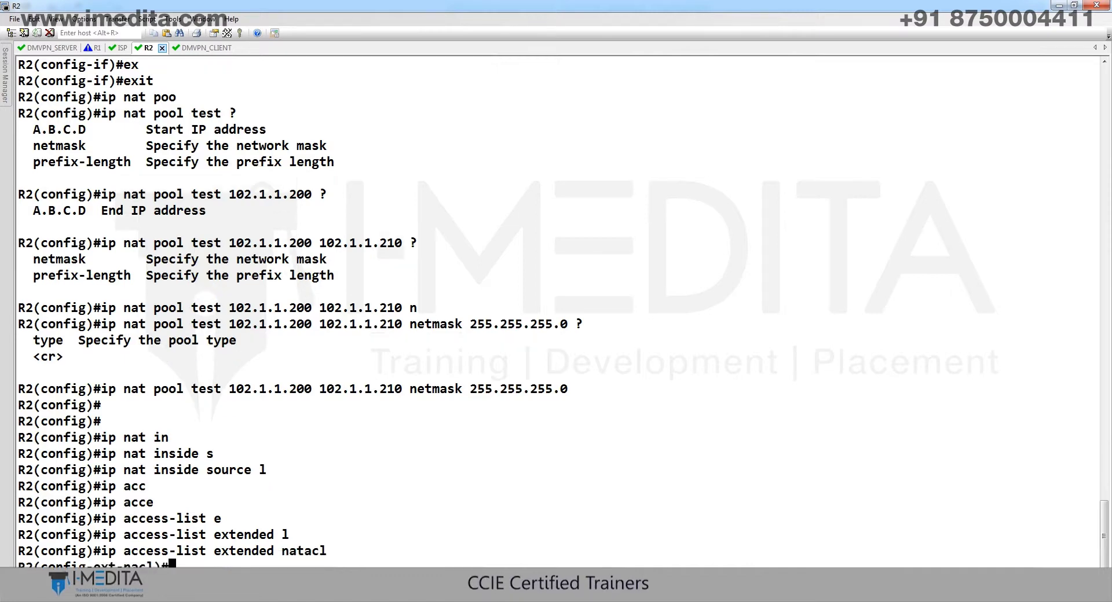
Permit ip 192.168.12.0 0.0.0.255 to any in natacl.
text(pe)
key(Tab)
text(ip)
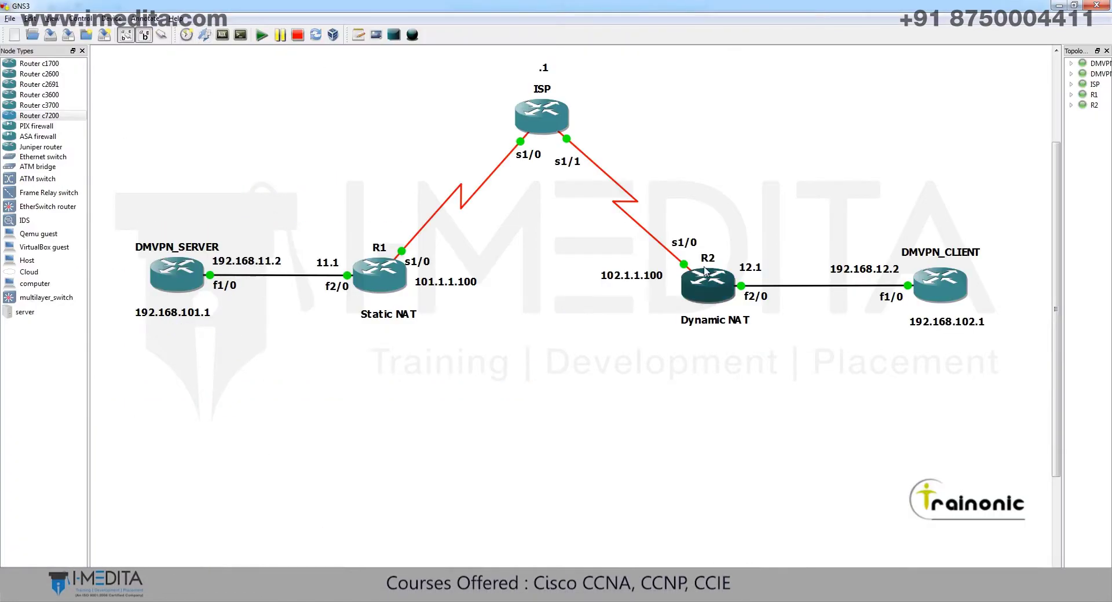
text(19)
text(2.168)
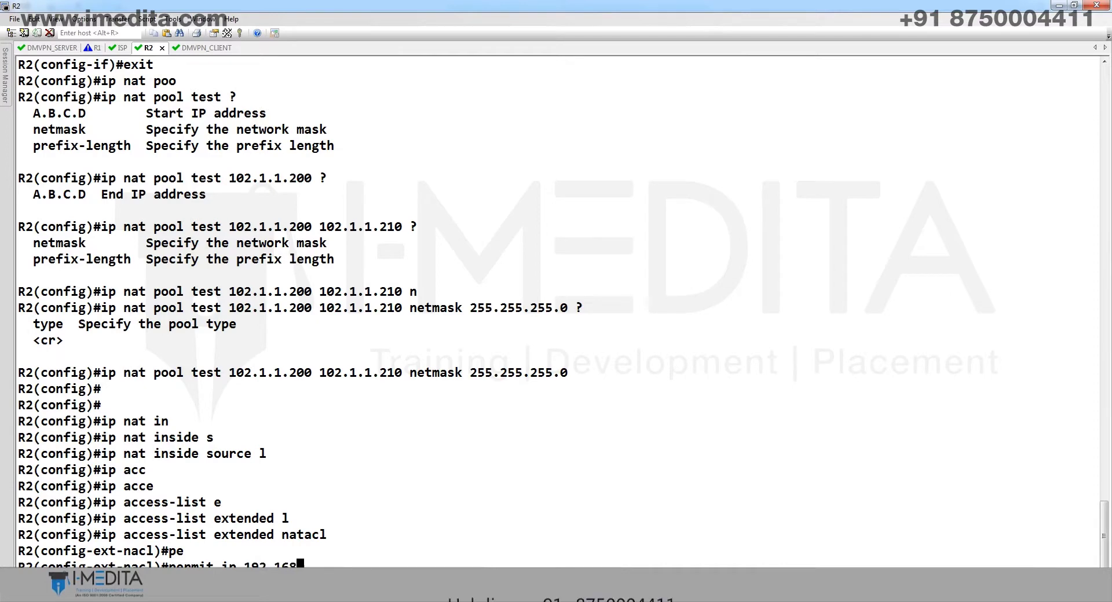
text(.1)
text(2.0 0.0.0.255 a)
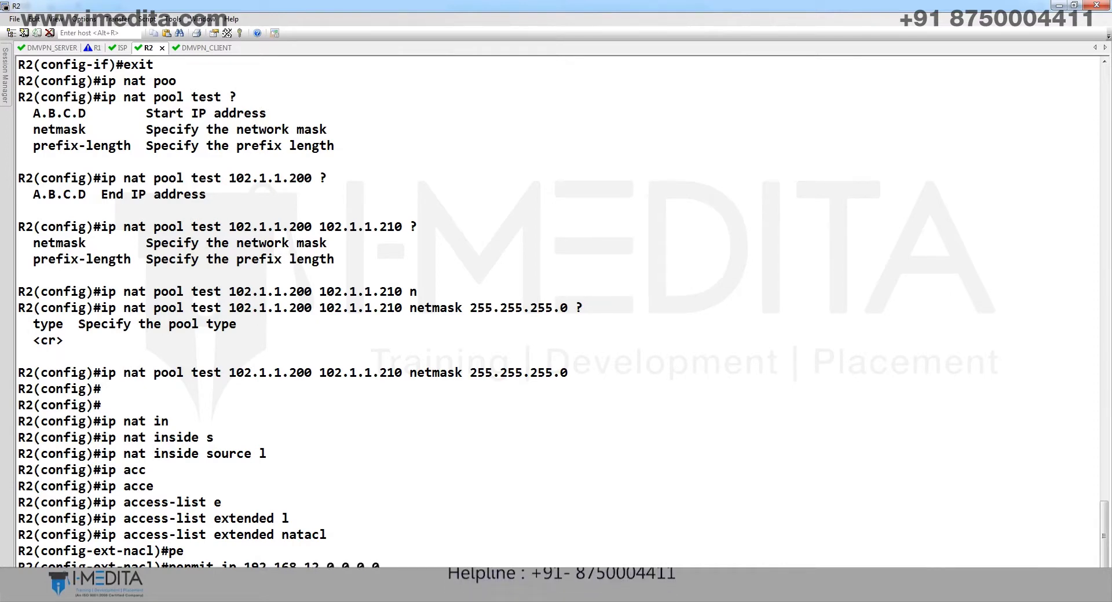
key(Tab)
key(Return)
text(ext-nacl)#e)
key(Tab)
key(Return)
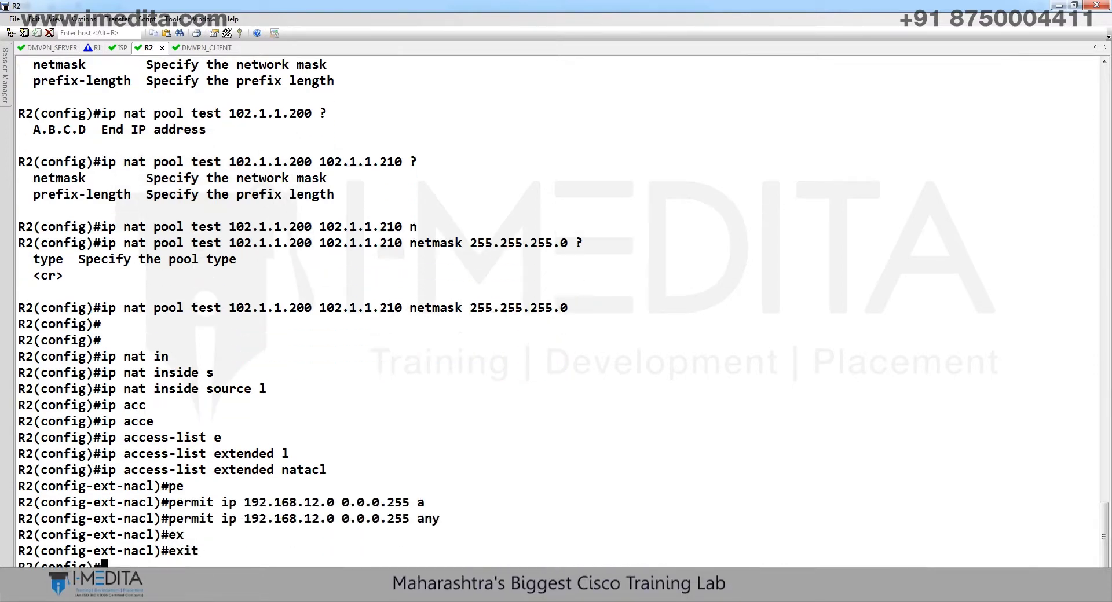
Add ip nat inside source list natacl pool test, then show the command history.
text(ip nat in)
key(Tab)
text(s)
key(Tab)
text(l)
key(Tab)
text(nat)
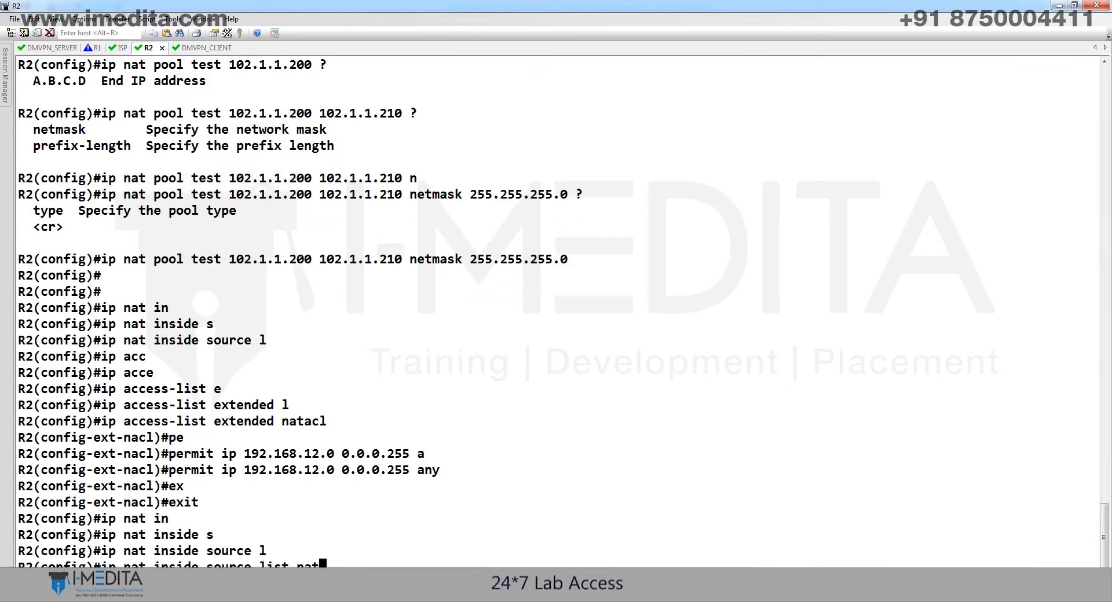
text(aclac )
text(poo)
key(Tab)
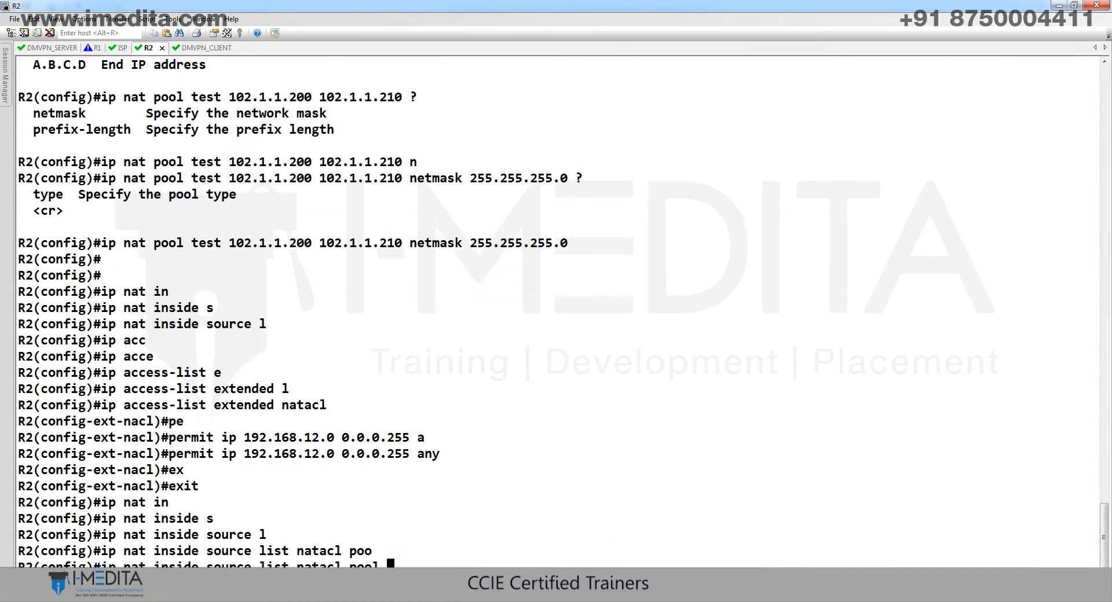
text(test)
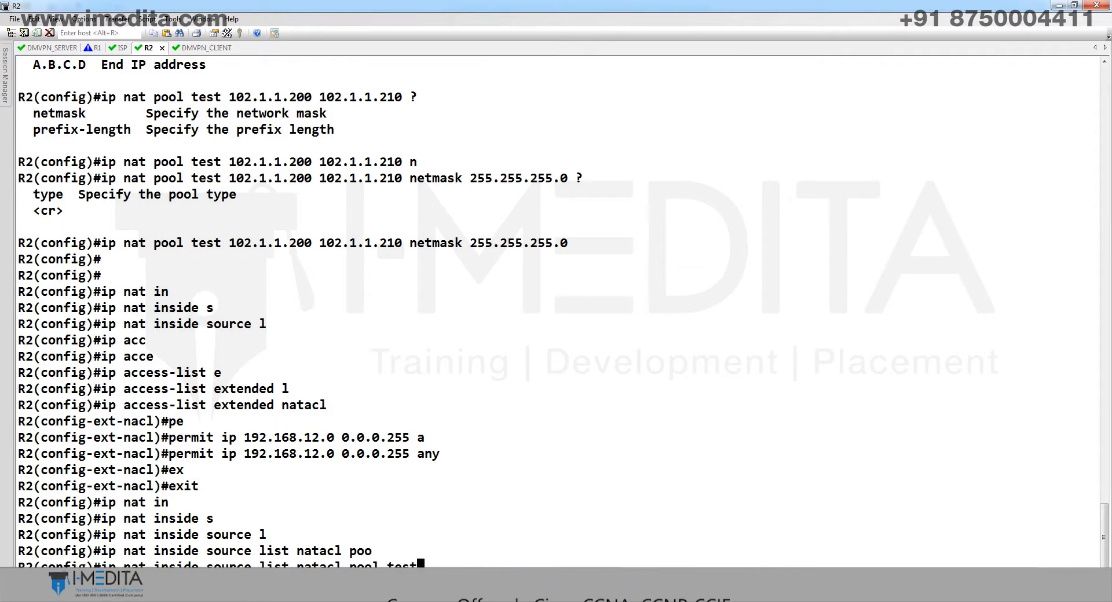
key(Return)
text(do sh hist)
key(Return)
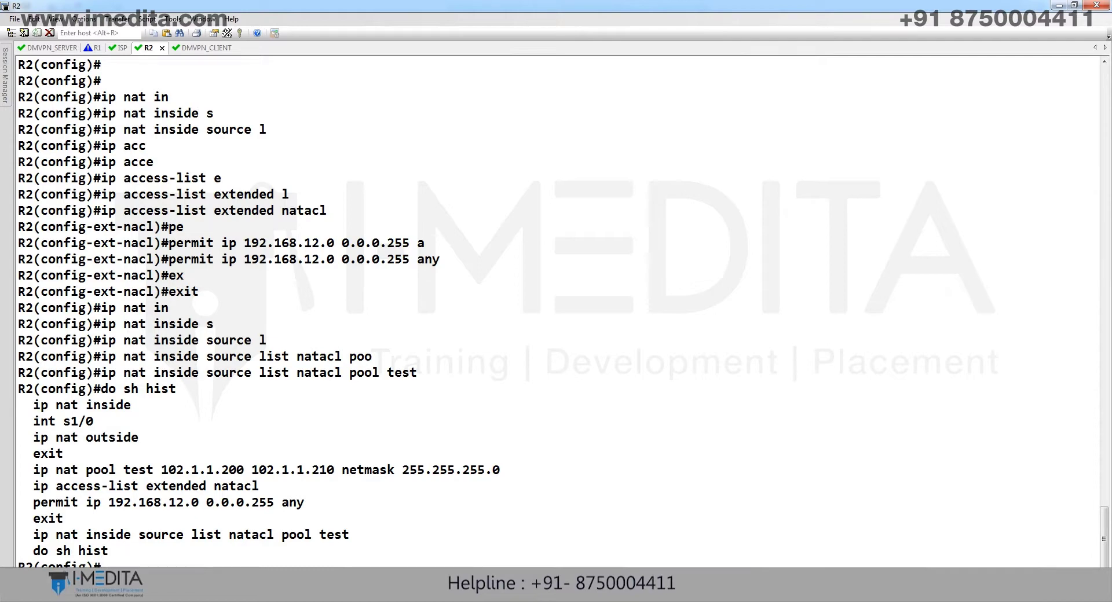
Highlight R2's inside/outside, natacl and pool test lines in history, then exit configuration mode.
scroll(286, 509, up, 20)
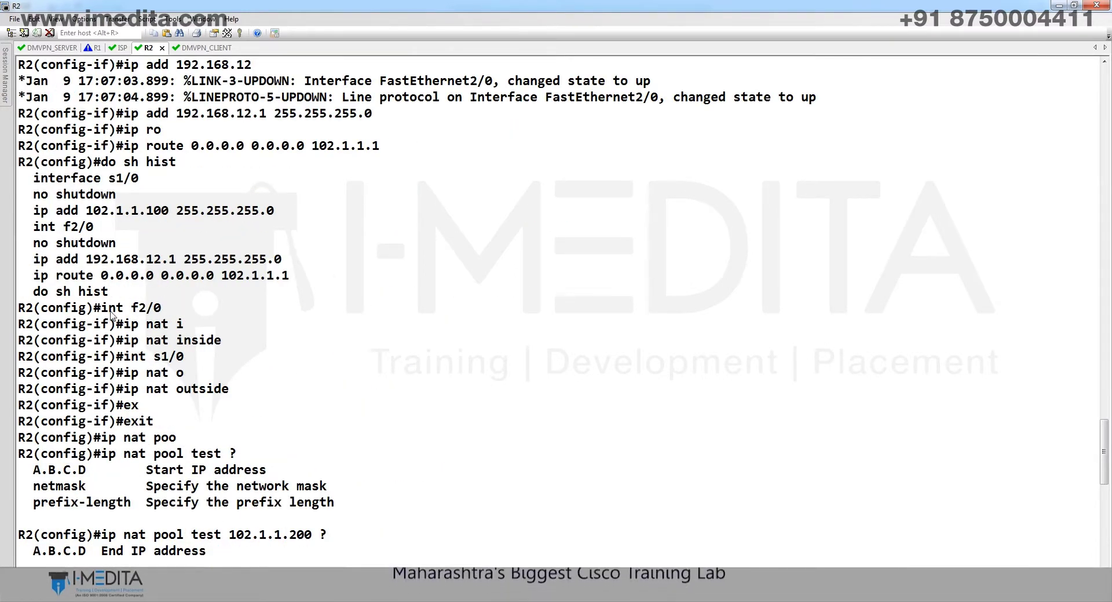
drag(101, 307, 290, 404)
scroll(301, 406, down, 20)
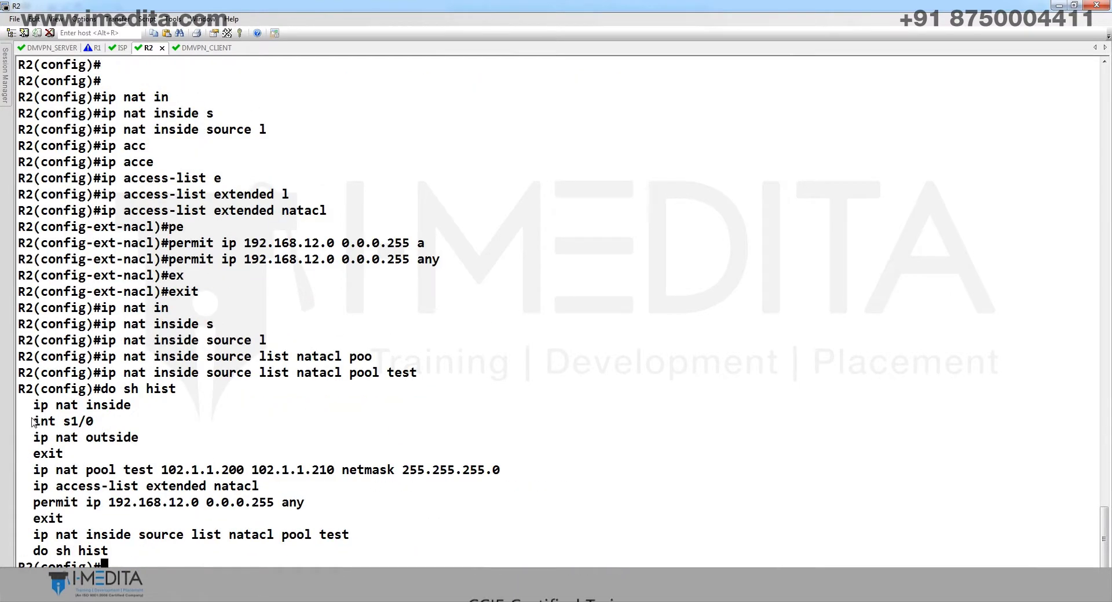
drag(27, 406, 132, 407)
drag(18, 417, 544, 486)
drag(26, 485, 226, 542)
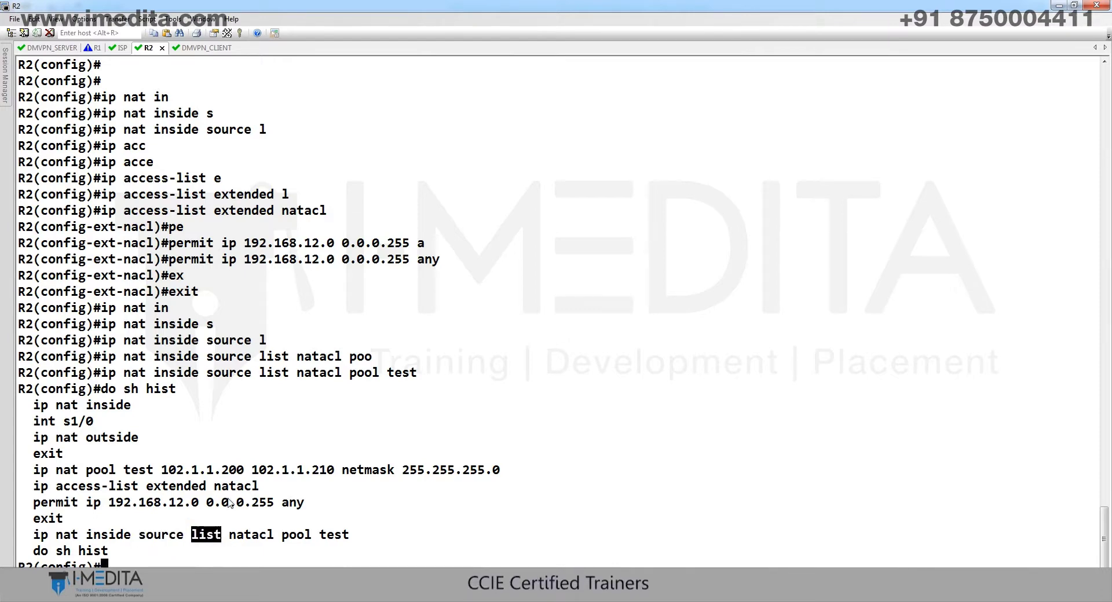
drag(210, 487, 259, 488)
drag(223, 537, 361, 530)
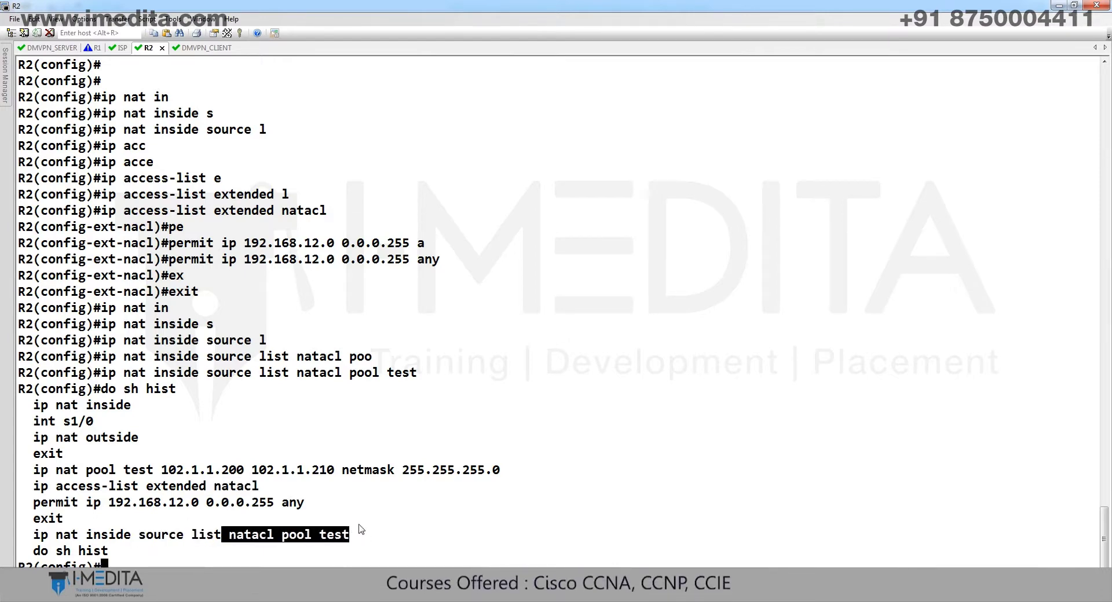
click(282, 492)
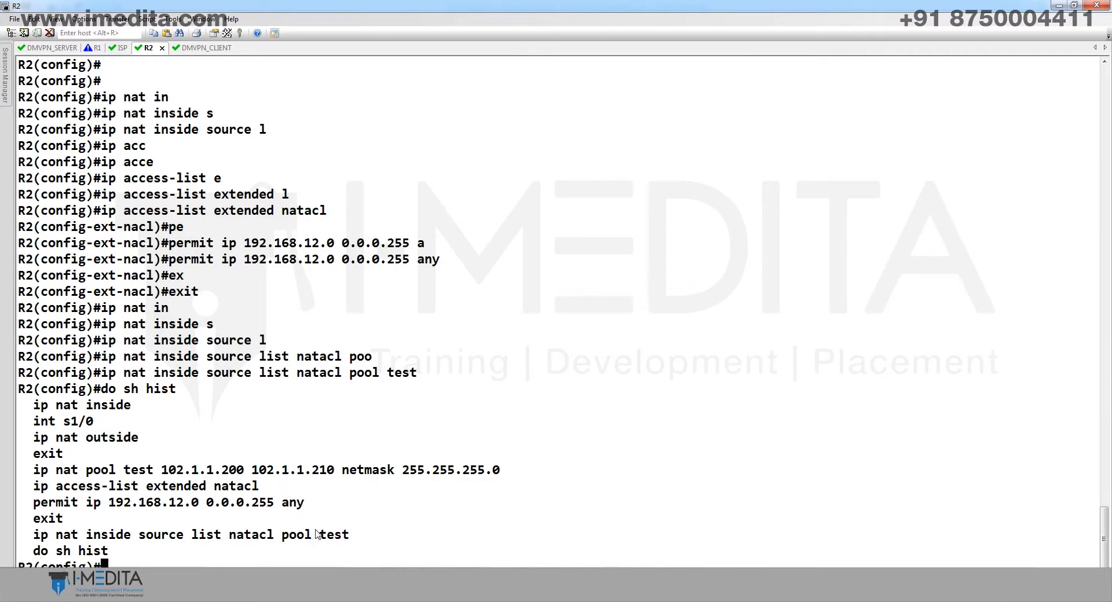
key(ctrl+z)
key(alt+Tab)
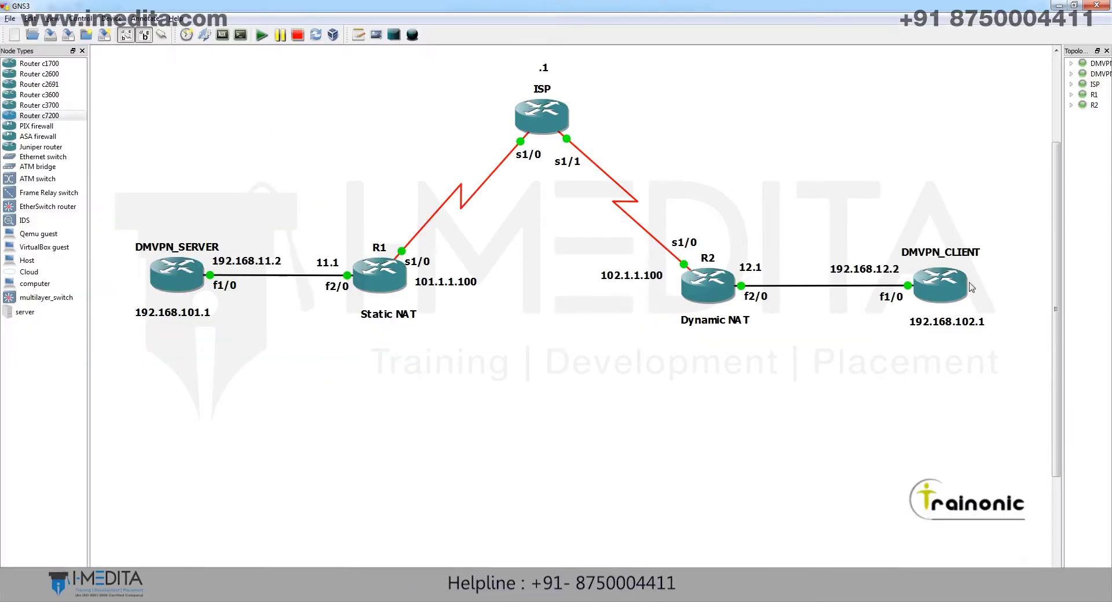
Ping 101.1.1.1 twice from the DMVPN_CLIENT router.
key(alt+Tab)
click(199, 47)
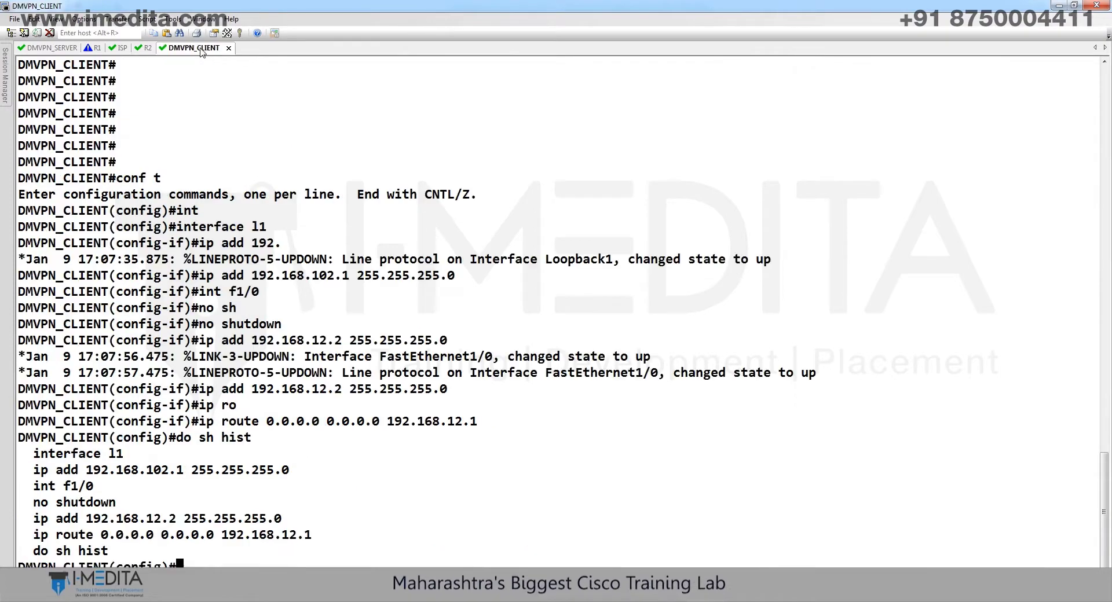
text(ng 101.1.1.1)
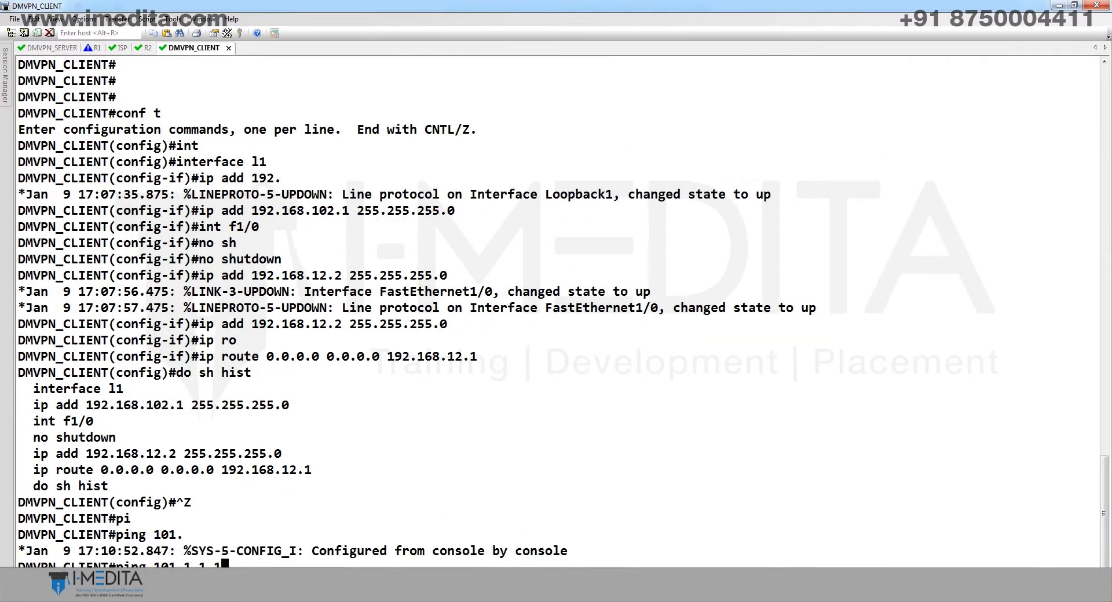
key(Return)
key(Return)
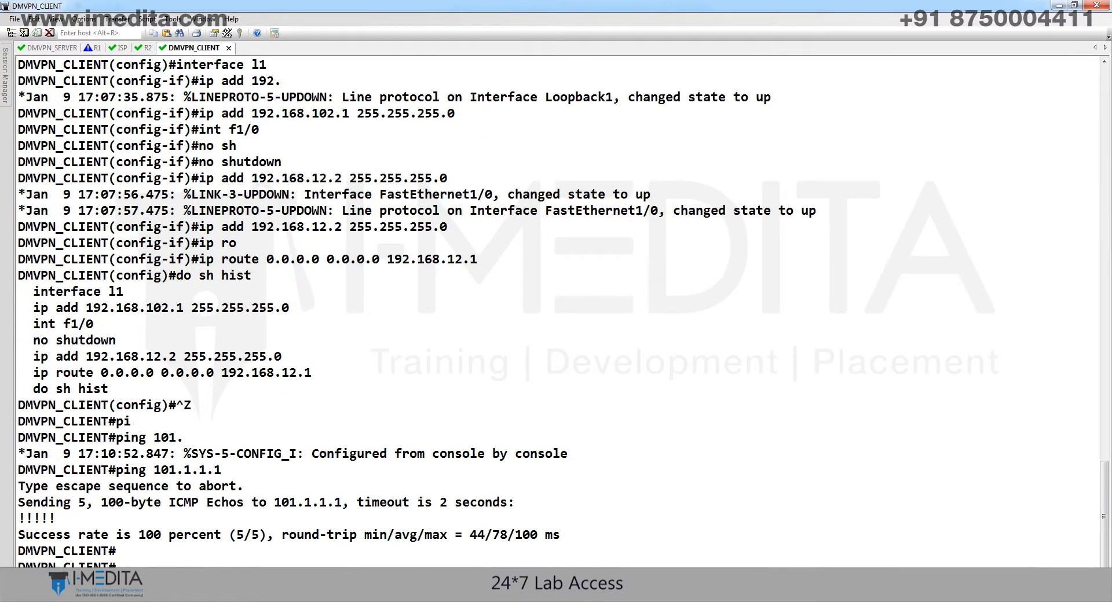
key(Return)
key(Return)
key(Return)
key(Return)
key(Return)
key(Return)
key(Return)
key(Return)
key(Up)
key(Return)
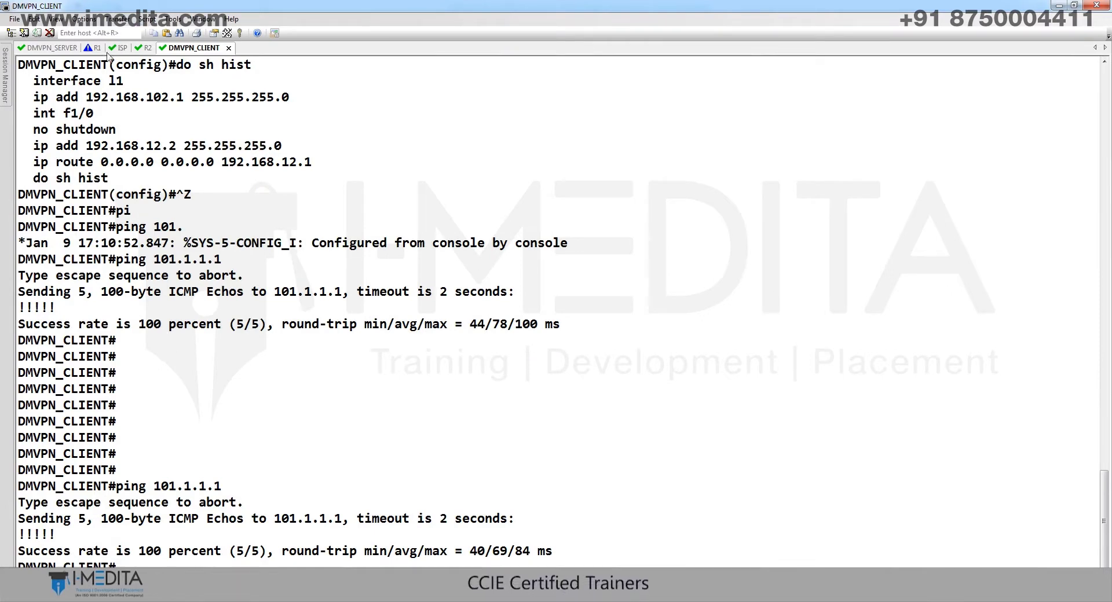
Turn on debug ip icmp on the ISP router.
click(121, 48)
key(ctrl+z)
text(deb)
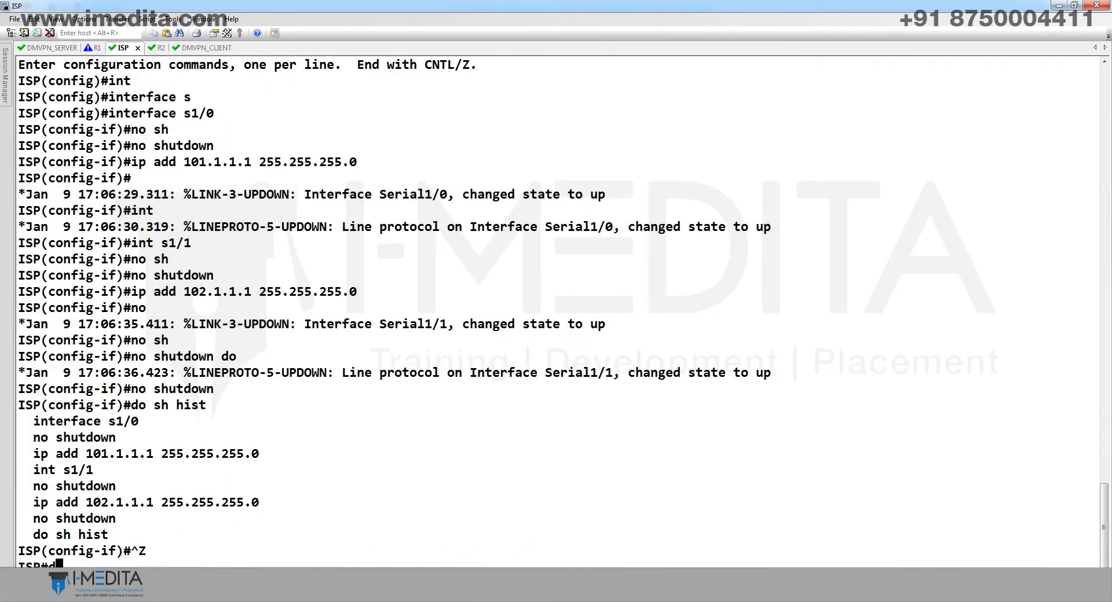
key(Tab)
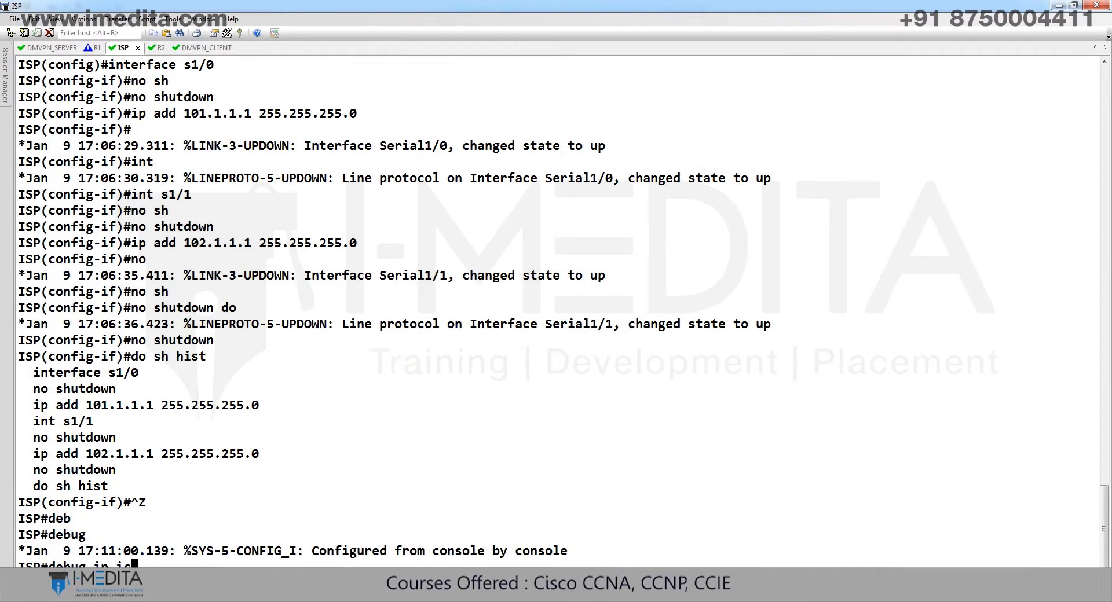
text(ip ic)
key(Tab)
key(Return)
key(Return)
key(Return)
Repeat the 101.1.1.1 ping from DMVPN_SERVER and highlight the 101.1.1.100 replies in ISP's debug.
click(28, 50)
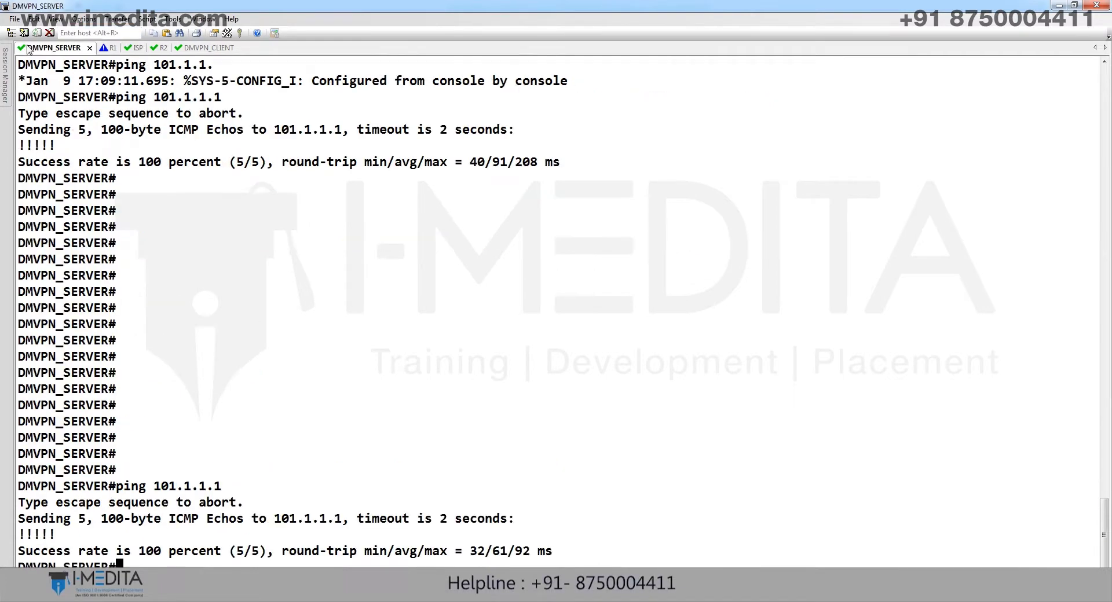
key(Return)
key(Return)
key(Return)
key(Return)
key(Return)
key(Return)
key(Return)
key(Return)
key(Return)
key(Return)
key(Return)
key(Up)
key(Return)
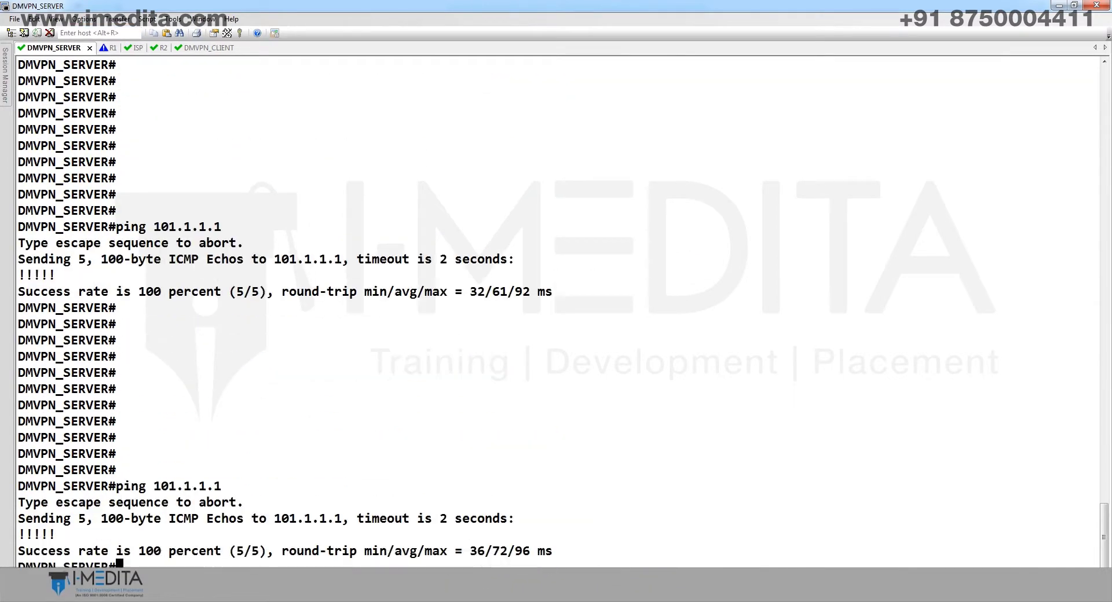
click(130, 50)
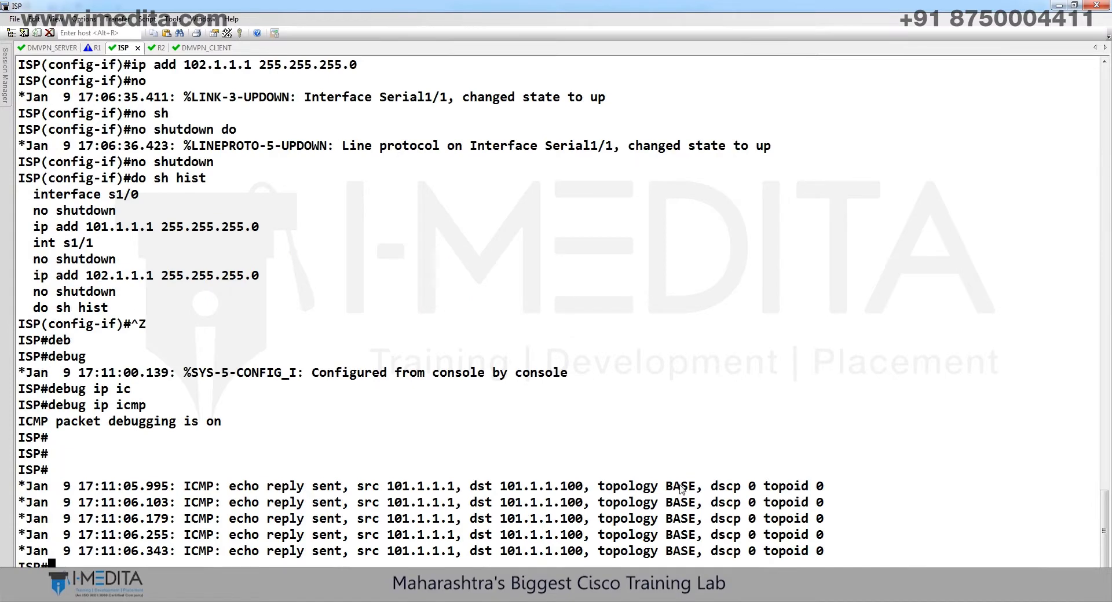
drag(500, 486, 582, 488)
key(alt+Tab)
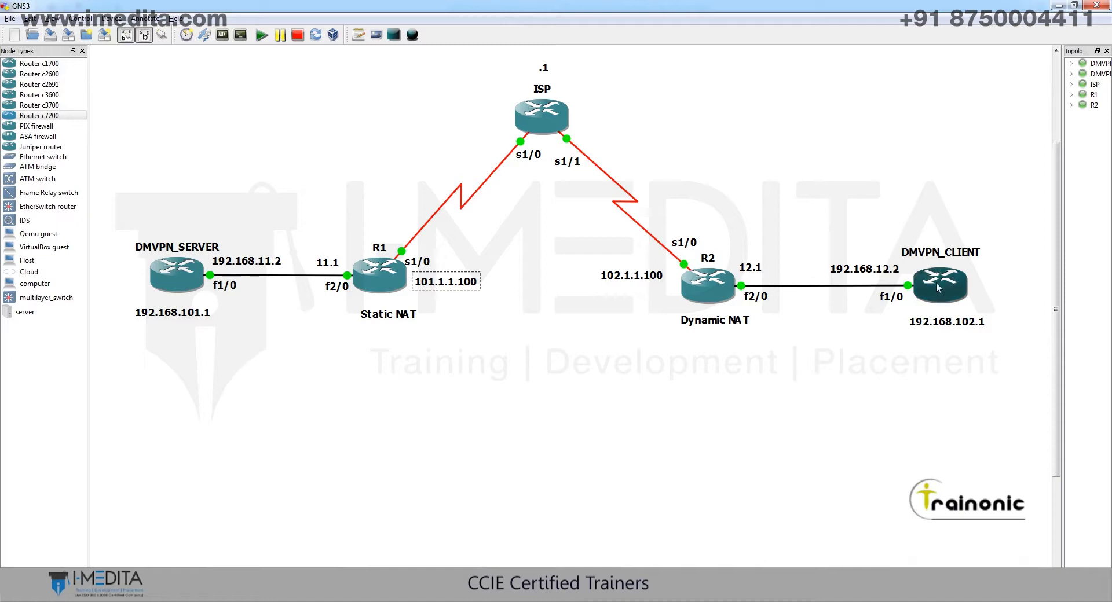
Rerun DMVPN_CLIENT's ping to 101.1.1.1 and highlight the 102.1.1.200 replies in ISP's debug.
key(alt+Tab)
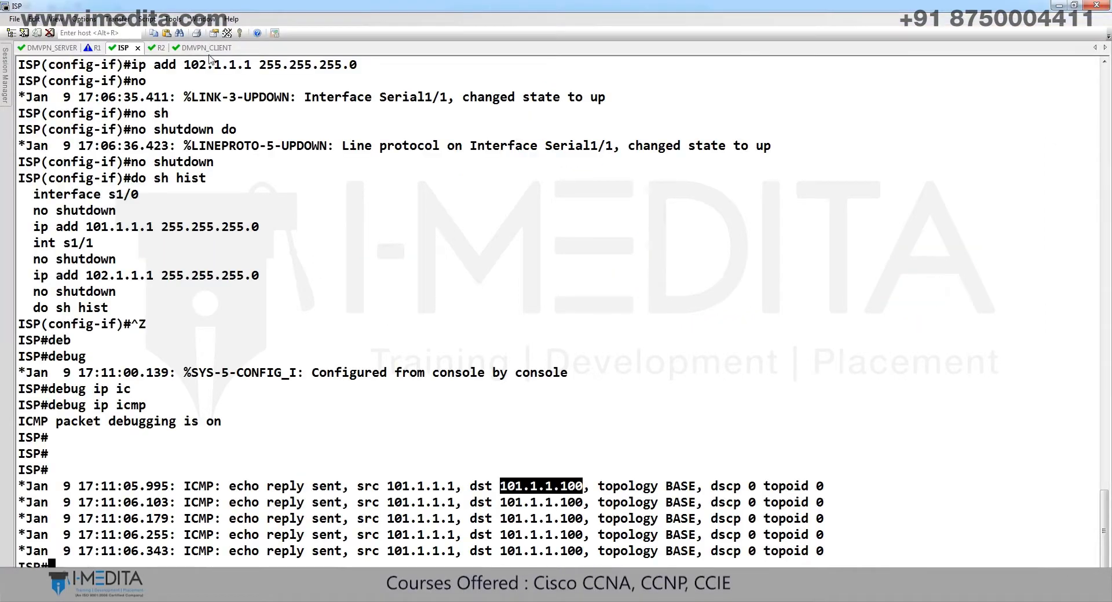
click(206, 49)
key(Up)
key(Return)
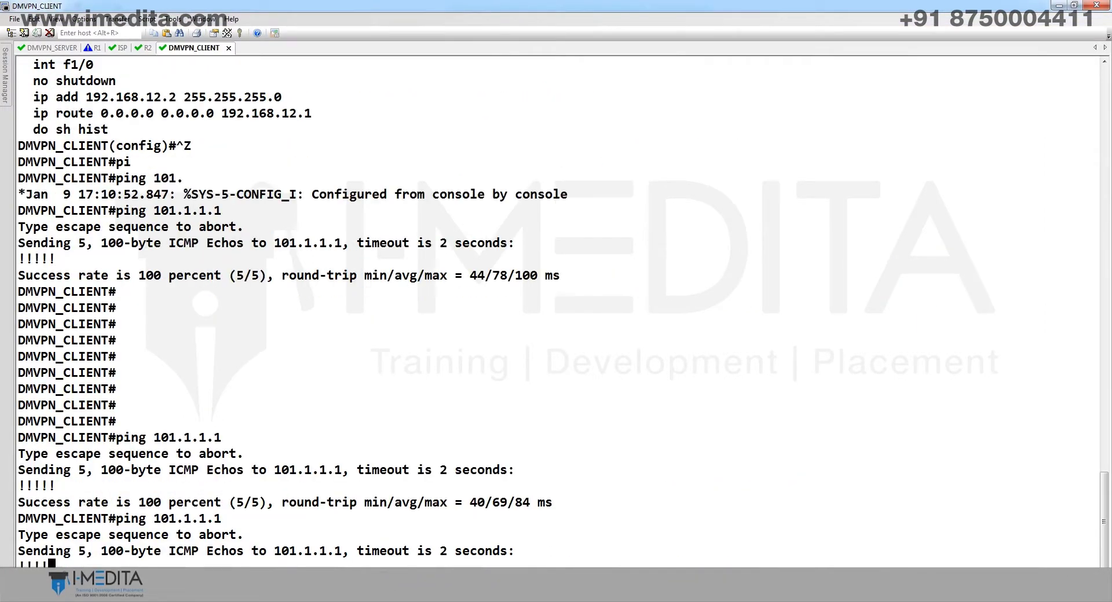
click(120, 48)
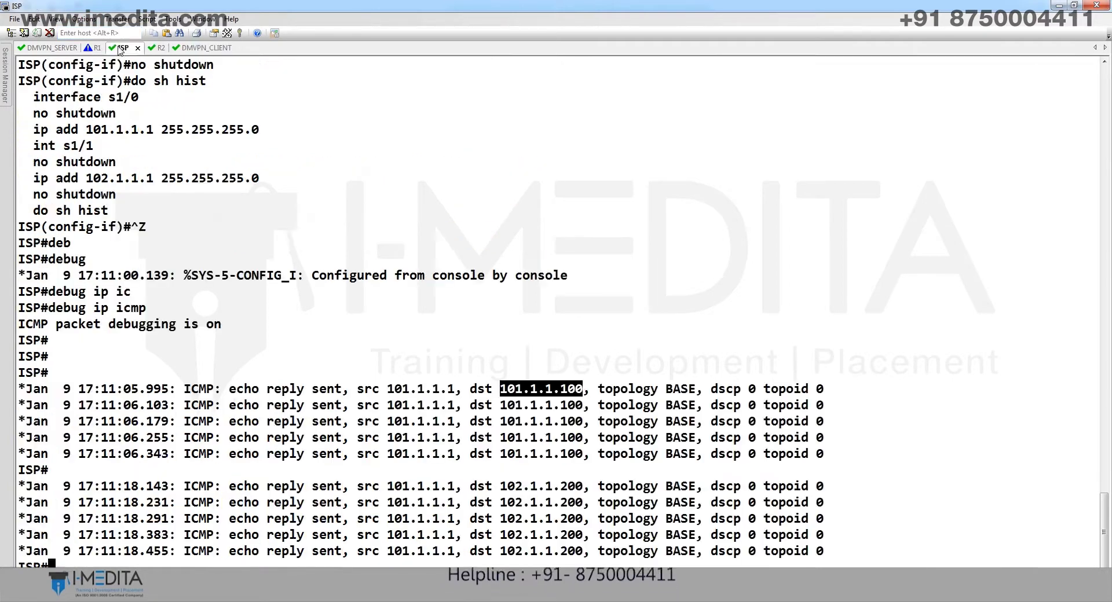
drag(500, 487, 583, 487)
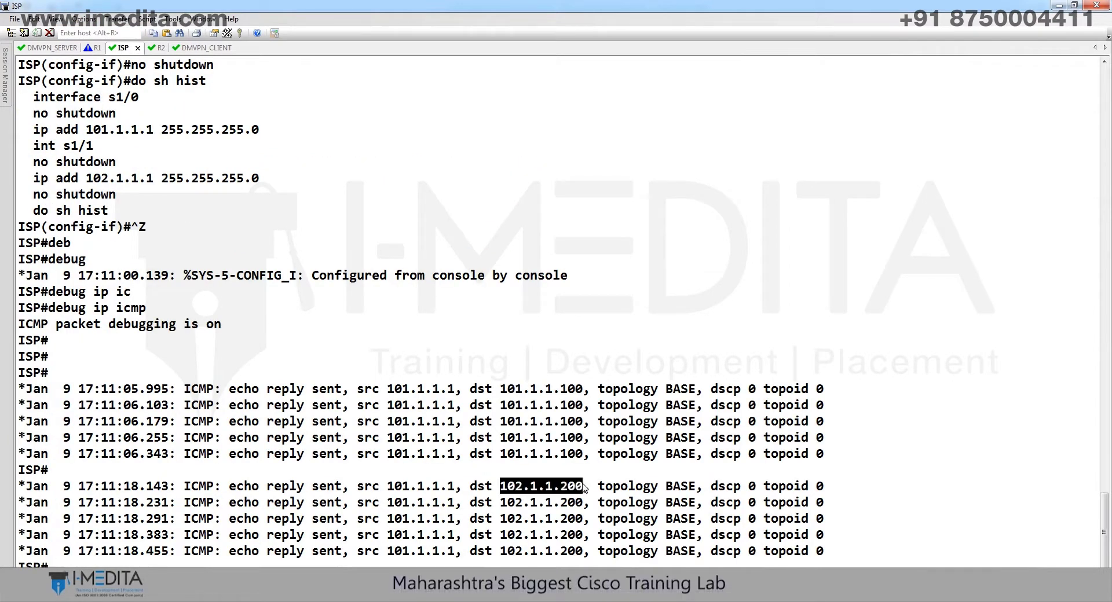
key(alt+Tab)
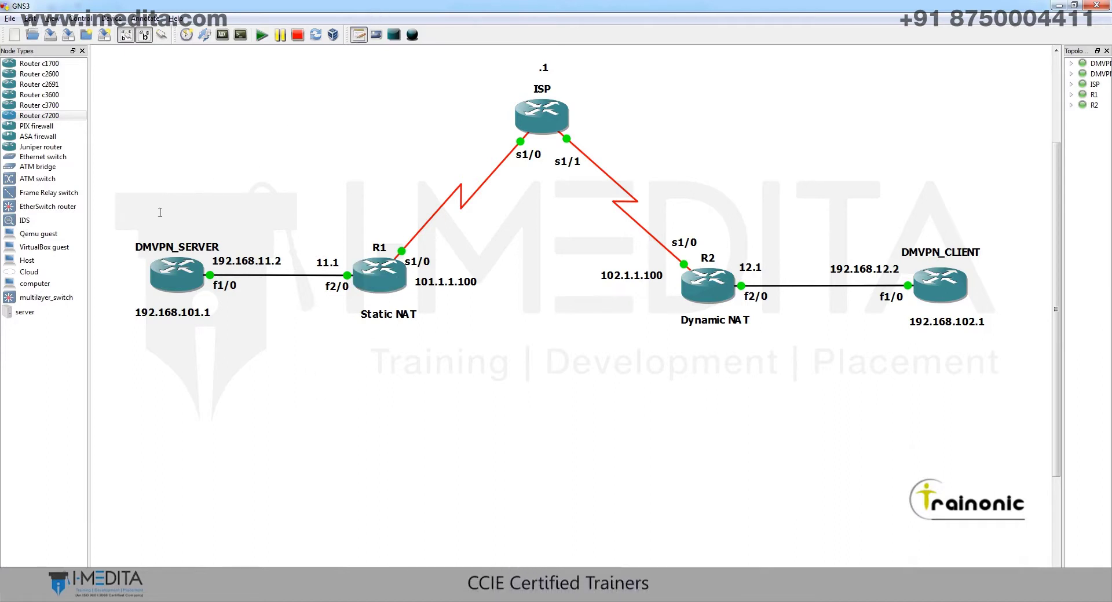
Write the note 'int t0 ip add 192.168.1.1' beside DMVPN_SERVER.
click(202, 205)
text(int)
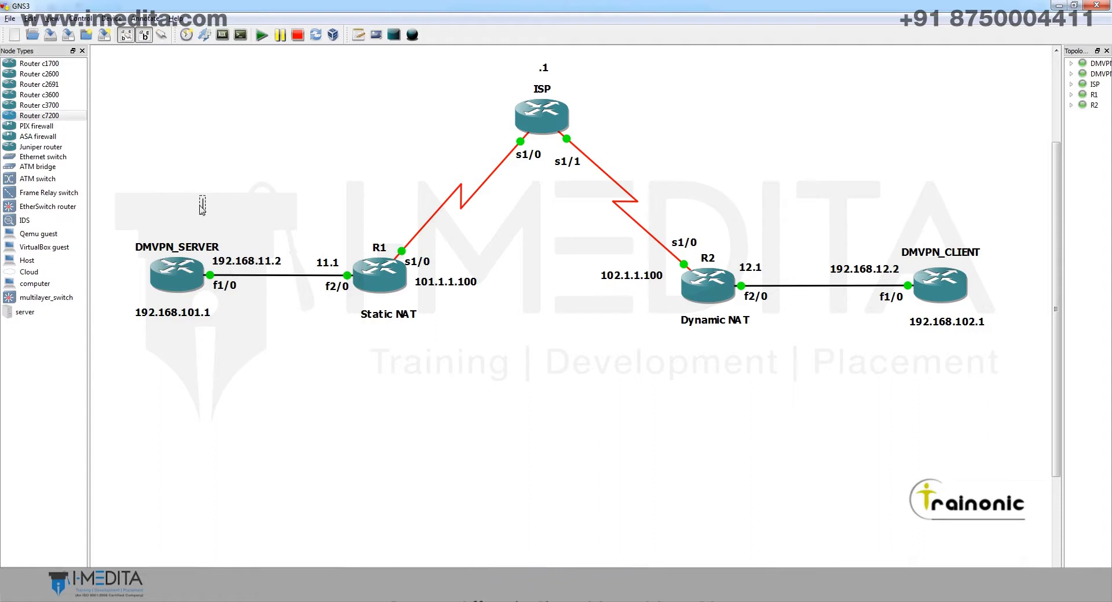
text( t0 ip add 192.168.1.1)
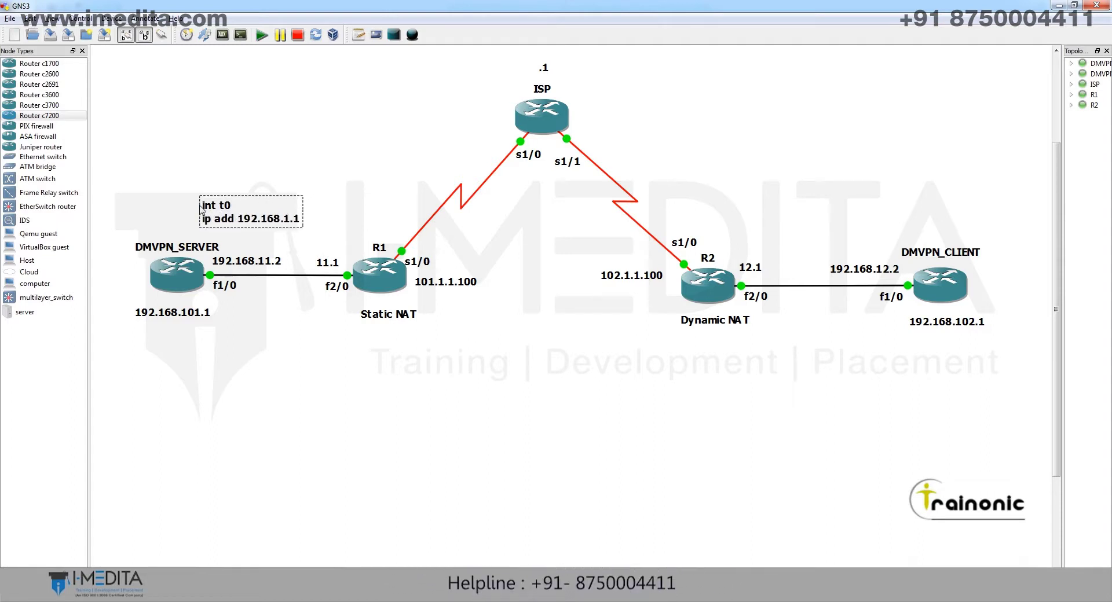
key(ctrl+a)
key(ctrl+c)
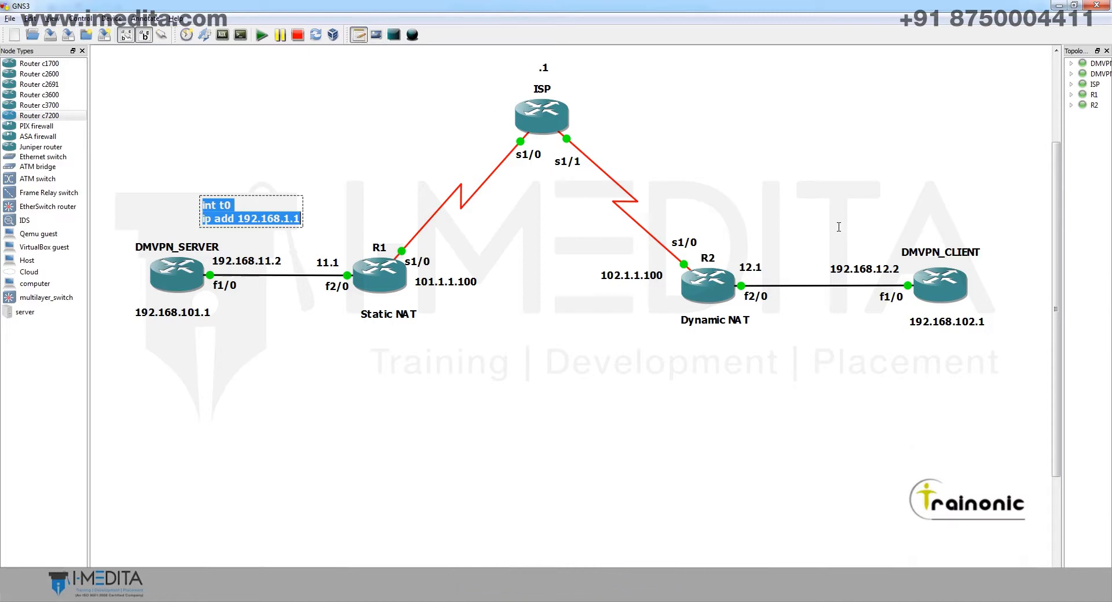
Add a matching note 'int t0 ip add 192.168.1.2' beside DMVPN_CLIENT.
click(890, 203)
key(ctrl+v)
key(BackSpace)
text(2)
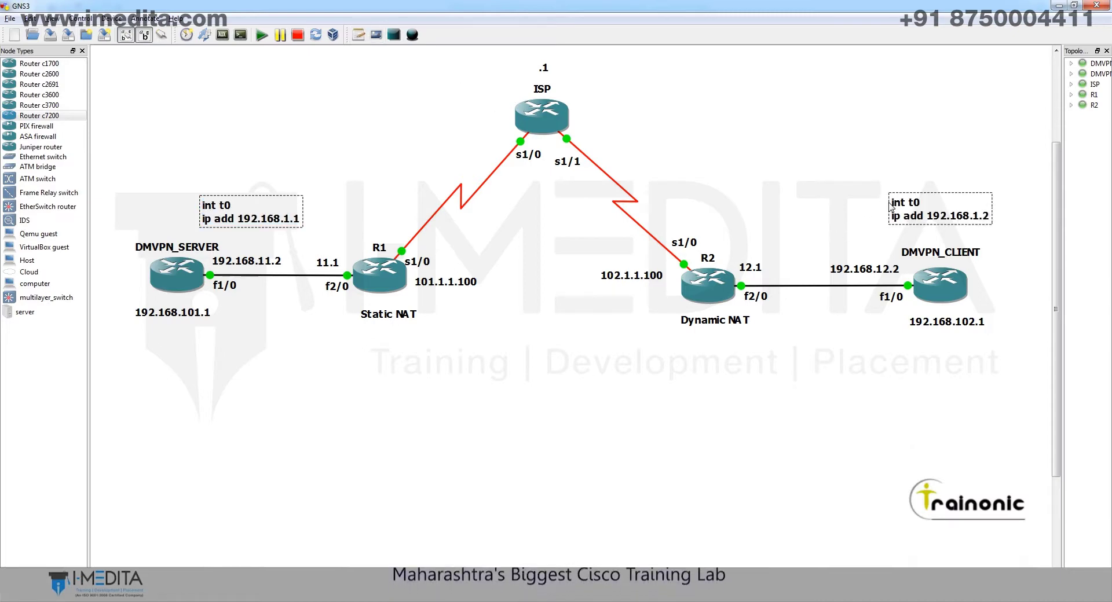
click(711, 176)
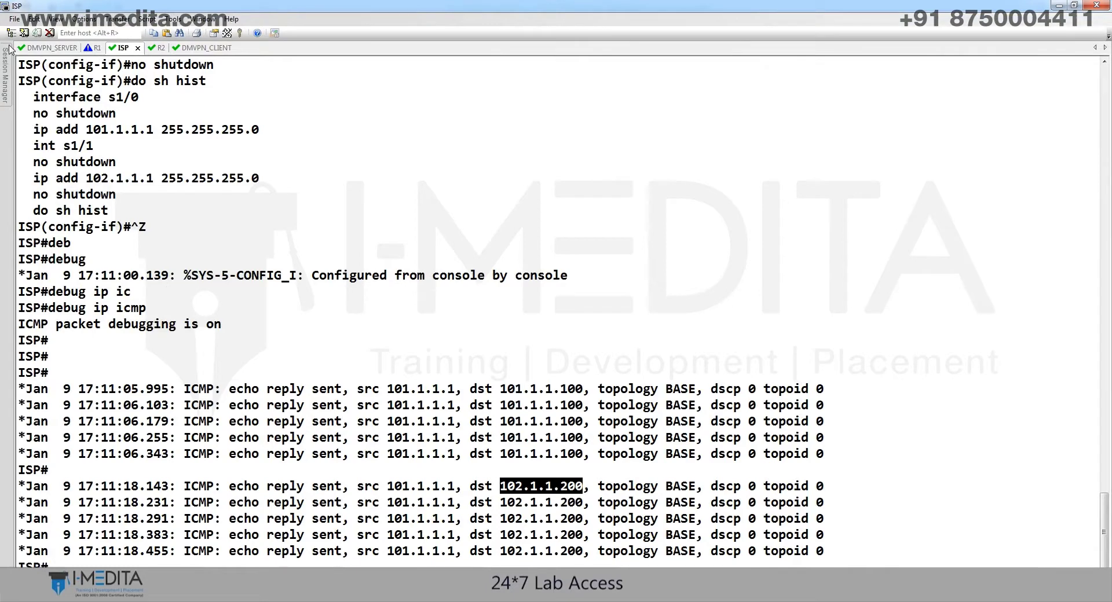
click(36, 51)
key(Return)
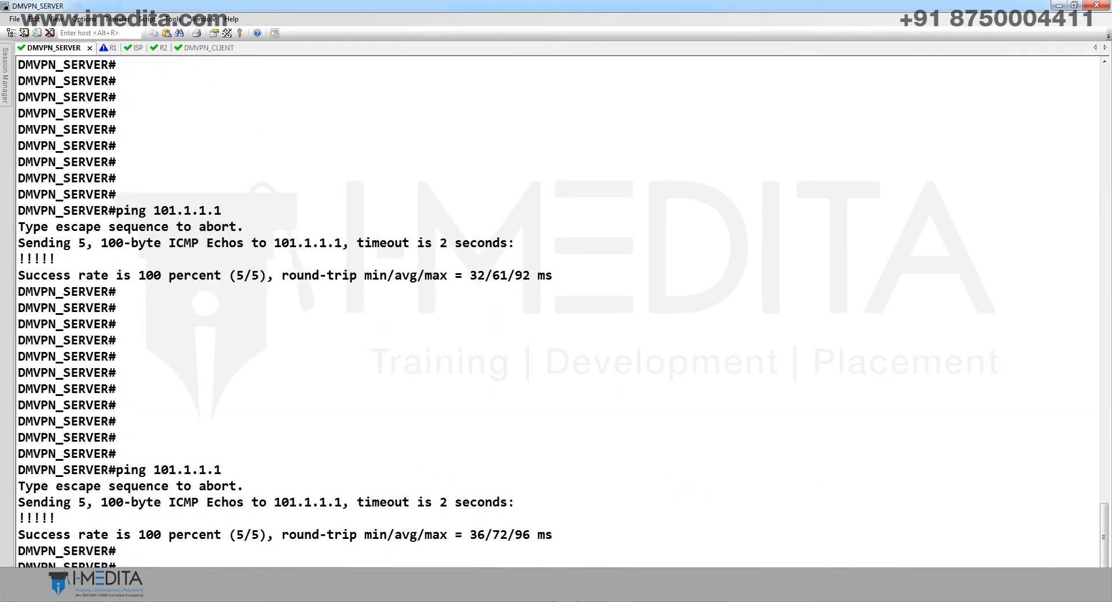
Create ISAKMP policy 1 (aes, pre-share, sha, group 5, lifetime 1800) and a pre-shared key for 0.0.0.0.
key(Return)
key(Return)
key(Return)
key(Return)
key(Return)
key(Return)
key(Return)
key(Return)
key(Return)
key(Return)
key(Return)
key(Return)
key(Return)
key(Return)
key(Return)
key(Return)
key(Return)
key(Return)
key(Return)
key(Return)
key(Return)
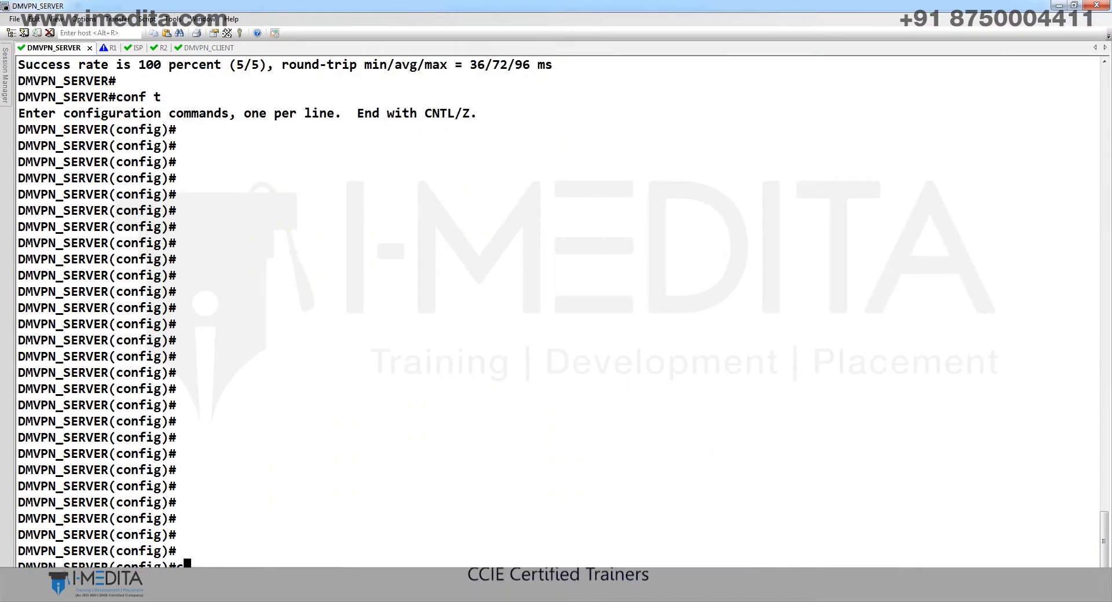
key(Tab)
key(Return)
key(Tab)
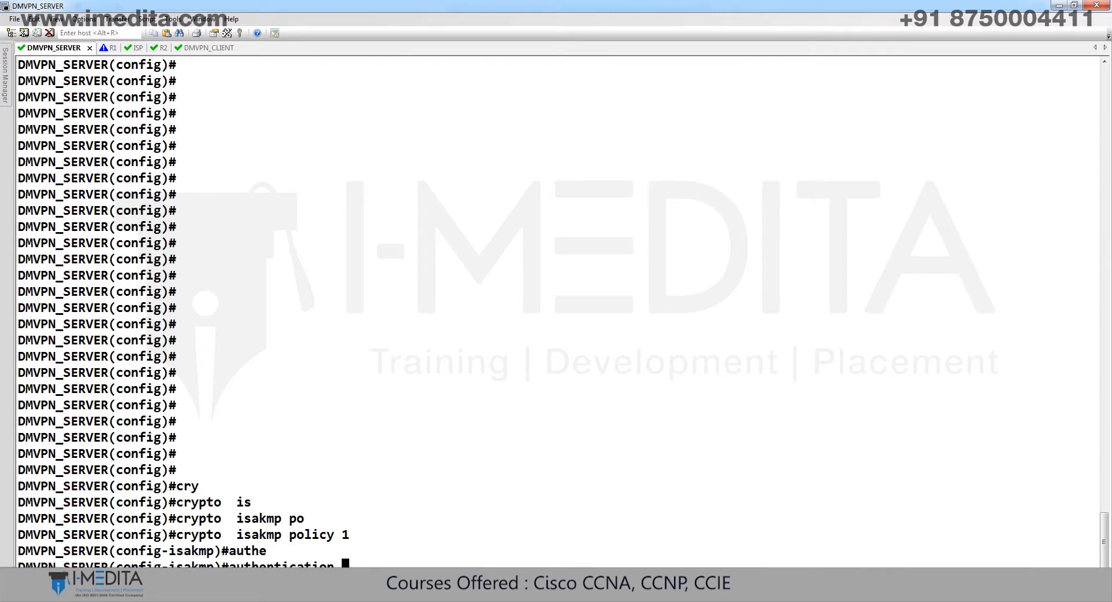
key(Tab)
key(Return)
key(Return)
key(Return)
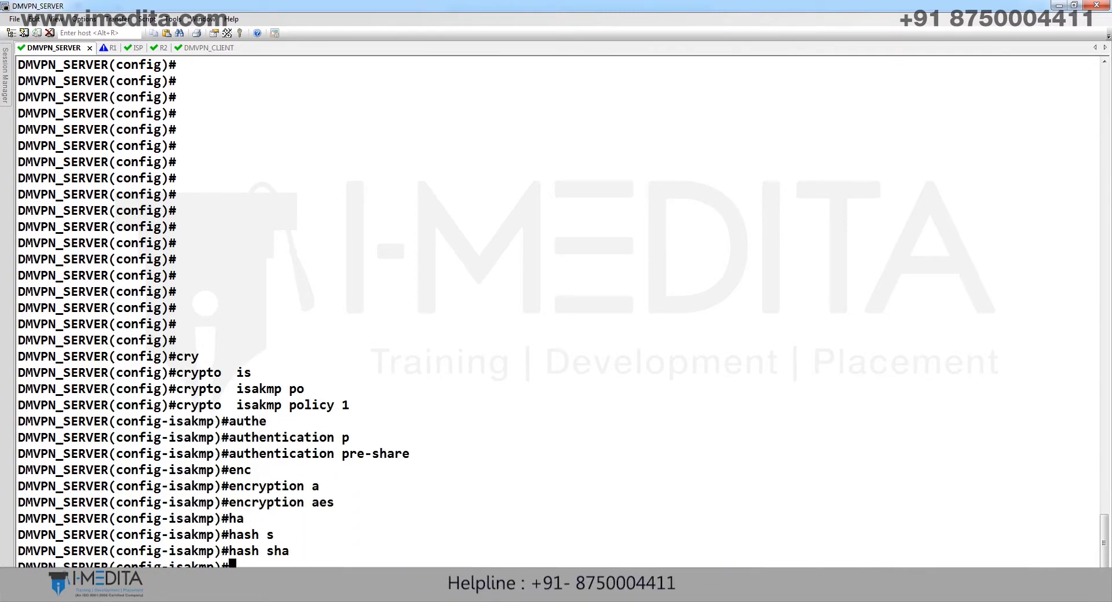
key(Return)
key(Tab)
key(Return)
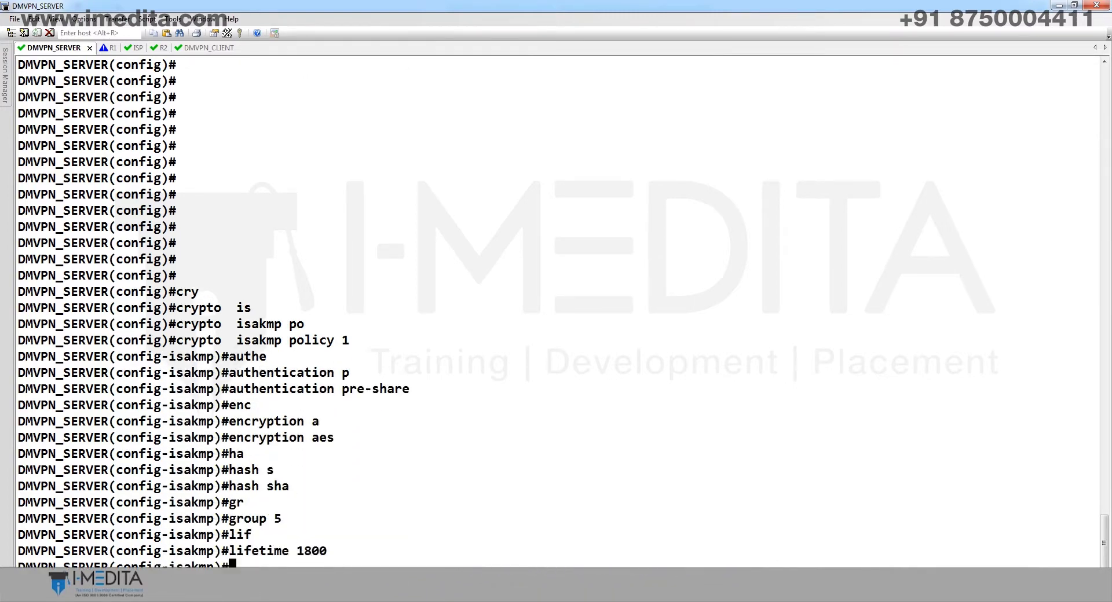
key(Tab)
key(Return)
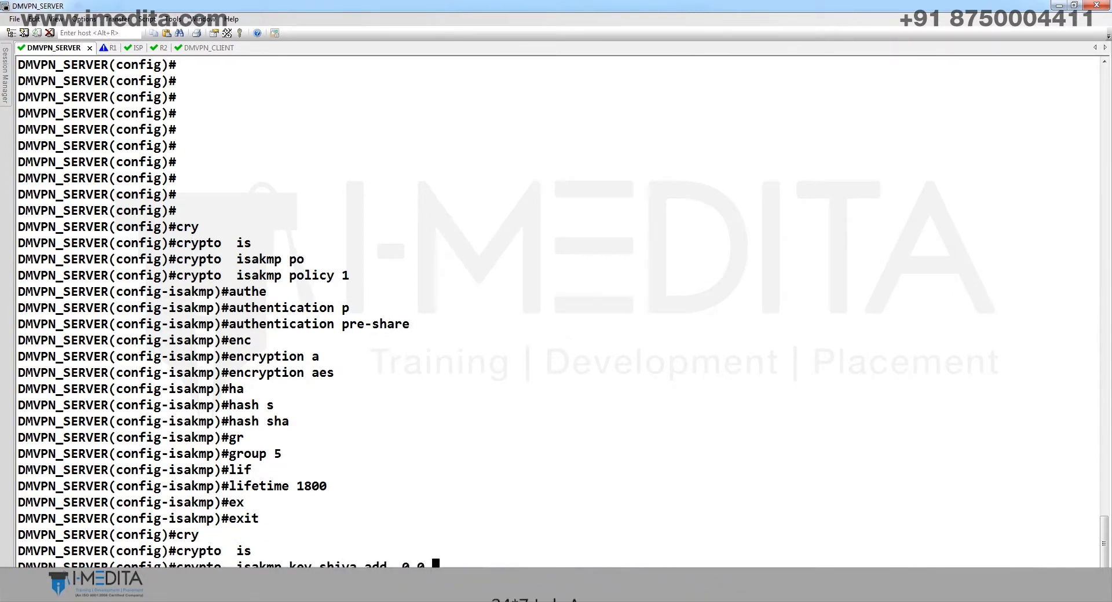
key(Return)
Create transform set t-set with esp-aes and esp-sha-hmac in transport mode.
text(cry)
key(Tab)
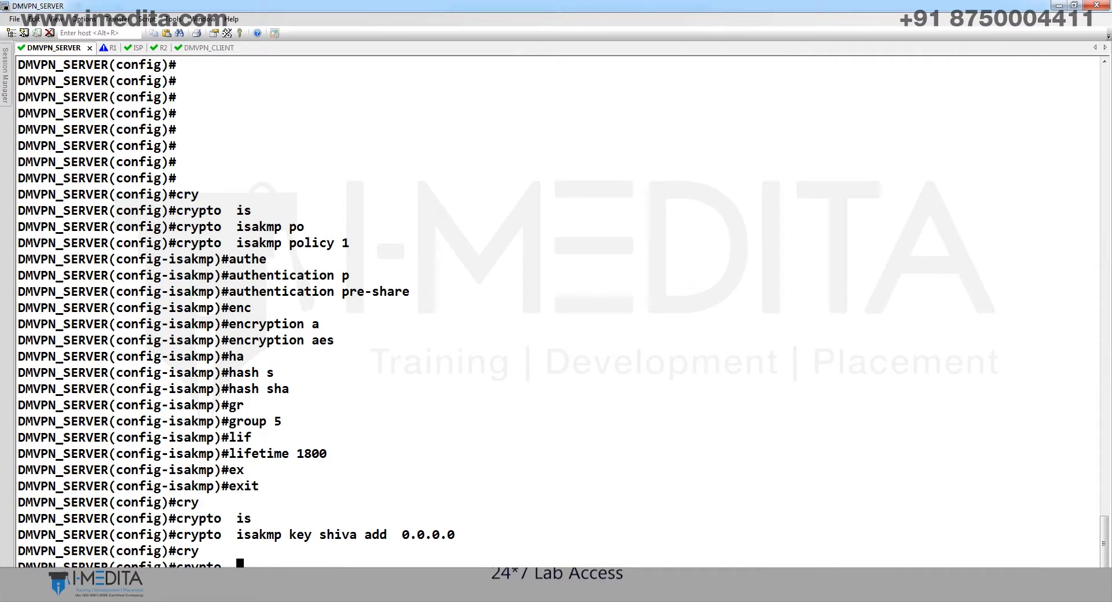
text(ip)
key(Tab)
text(sec  tr)
key(Tab)
text(t-se)
key(Tab)
text(sp-a)
key(Tab)
text(e)
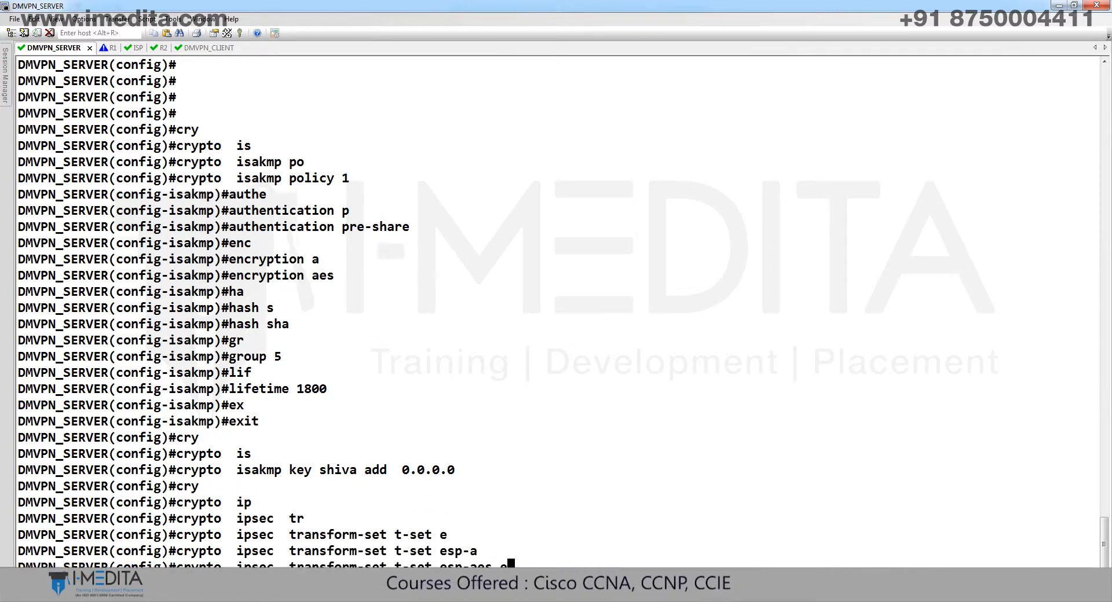
key(Tab)
text(sp-s)
key(Tab)
text(--)
key(Tab)
key(BackSpace)
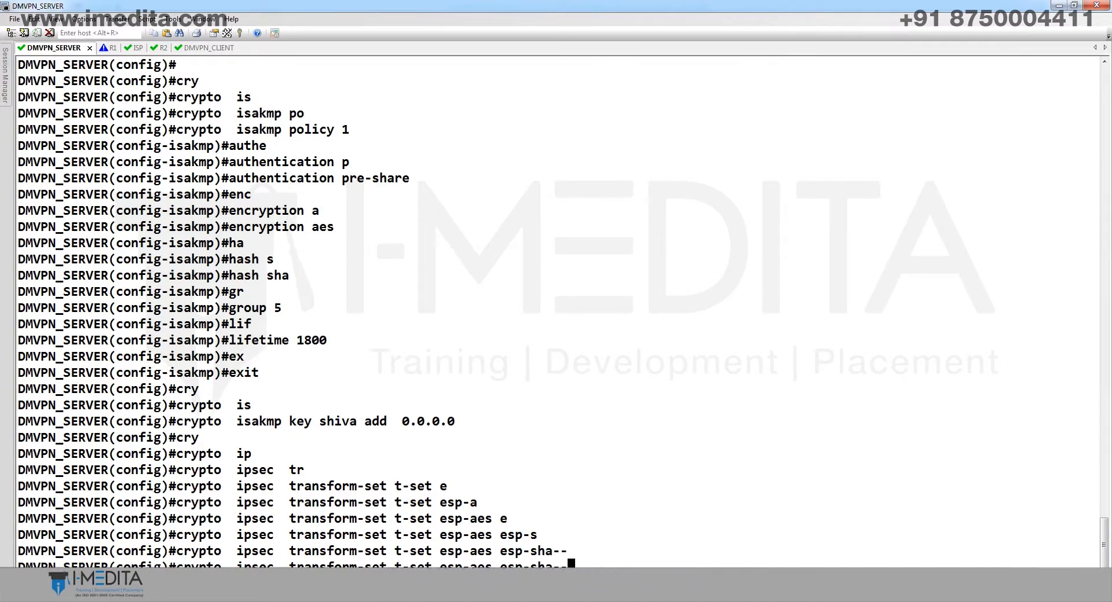
key(Tab)
key(Return)
text(mo)
key(Tab)
text(tr)
key(Tab)
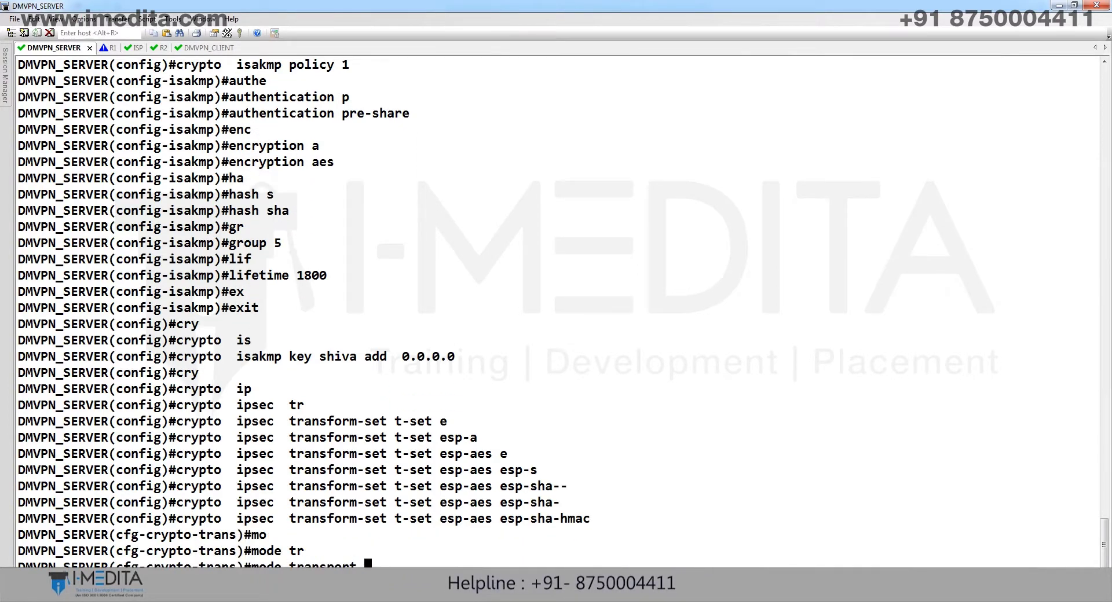
key(Return)
text(ex)
Create an IPsec profile using transform-set t-set and review the running configuration.
key(Tab)
key(Return)
text(cry)
key(Tab)
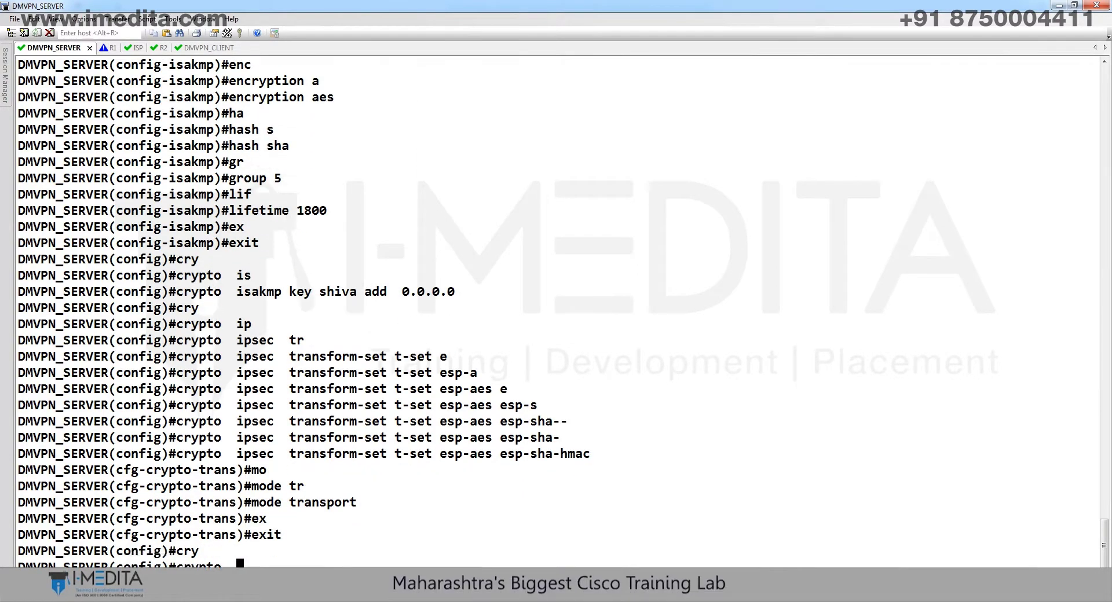
text(ip)
key(Tab)
text(p)
key(Tab)
text(shiva)
key(Return)
text(set  t)
key(Tab)
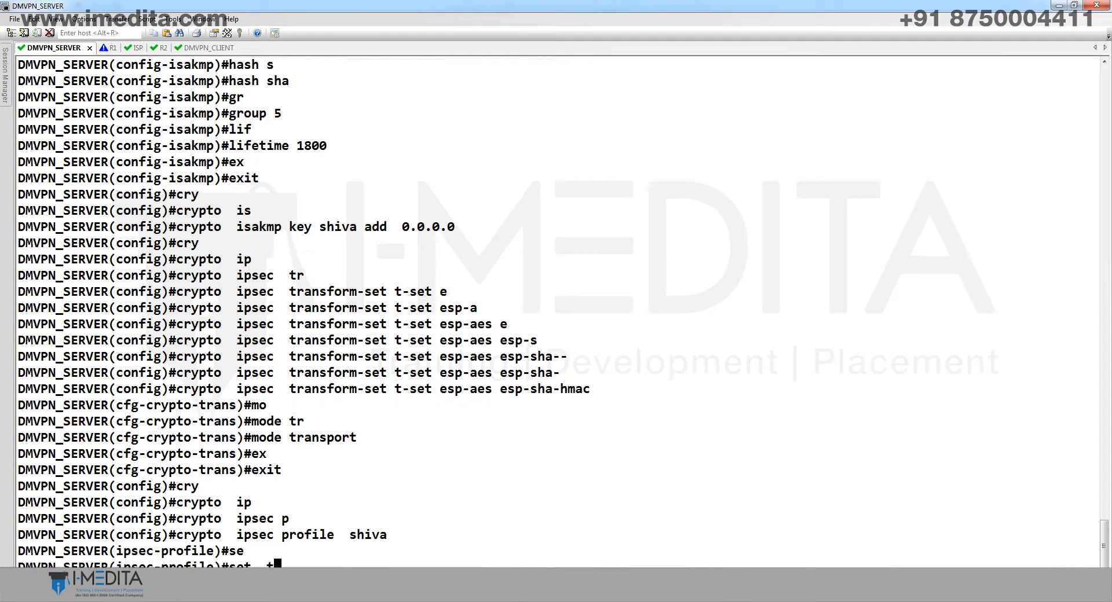
text(tr)
key(Tab)
text(t-set)
key(Return)
text(ex)
key(Tab)
key(Return)
text(do sh run)
key(Return)
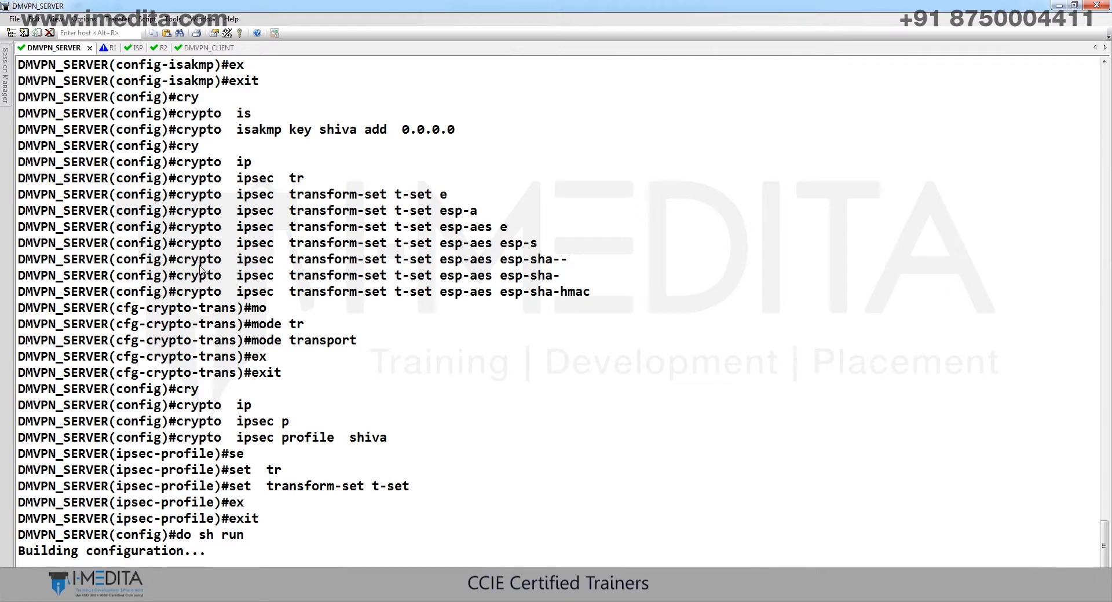
key(space)
key(space)
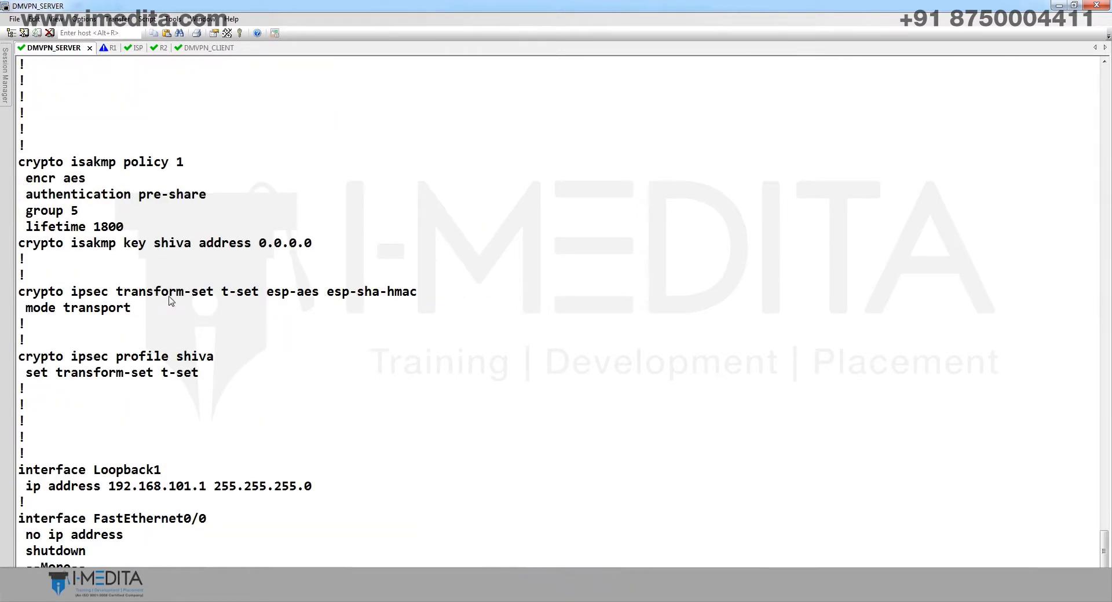
Copy the server's crypto configuration block and paste it into DMVPN_CLIENT's global configuration mode.
drag(26, 405, 3, 165)
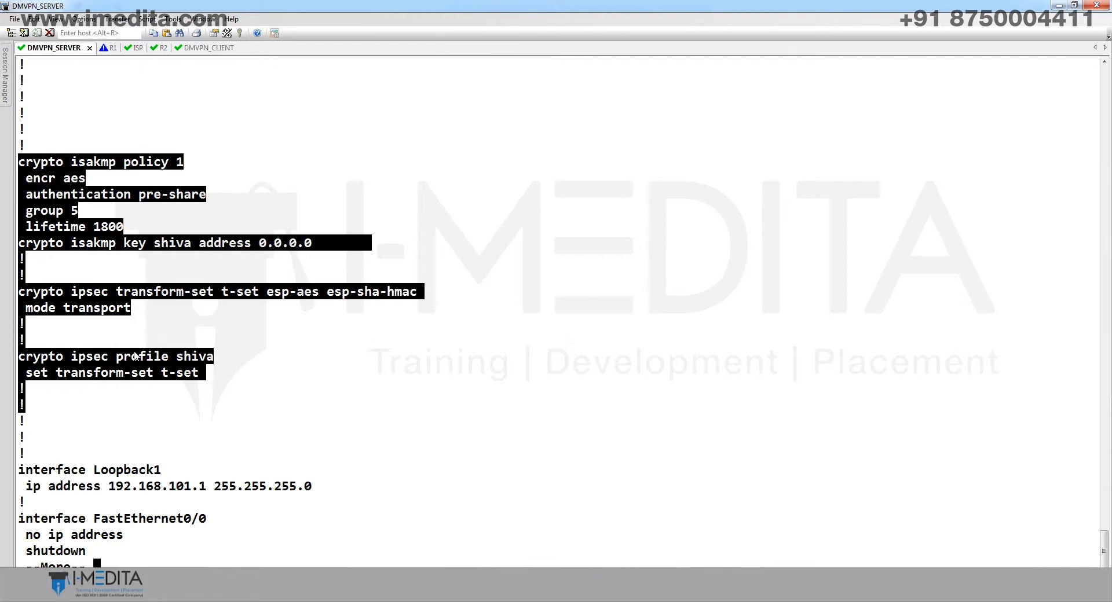
key(alt+5)
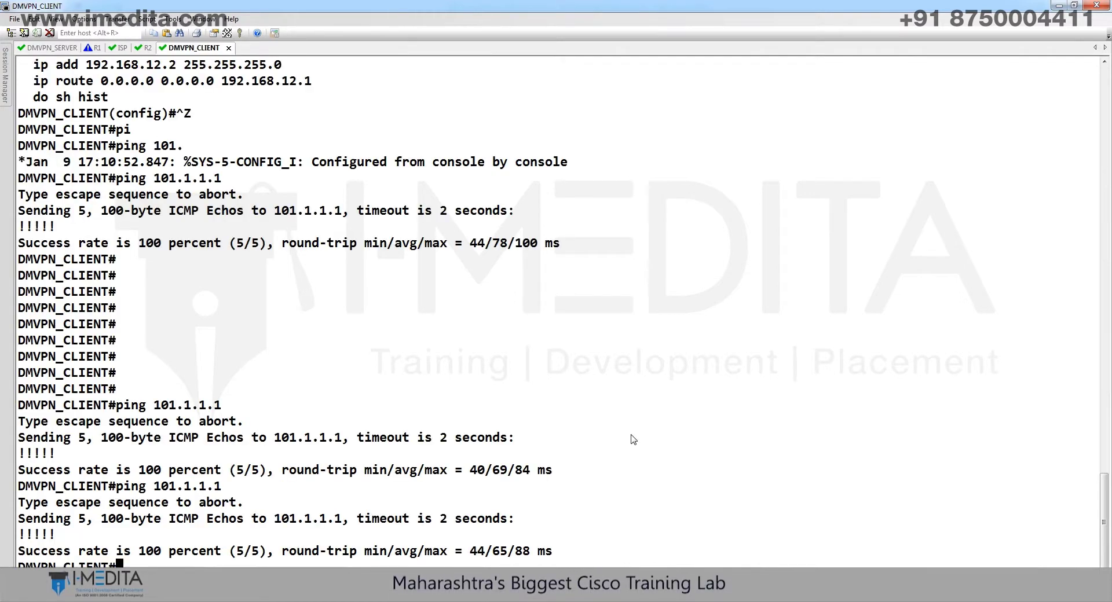
key(Return)
key(Return)
key(Return)
key(Return)
key(Return)
key(Return)
key(Return)
key(Return)
key(Return)
key(Return)
key(Return)
key(Return)
key(Return)
key(Return)
key(Return)
key(Return)
key(Return)
key(Return)
key(Return)
text(c)
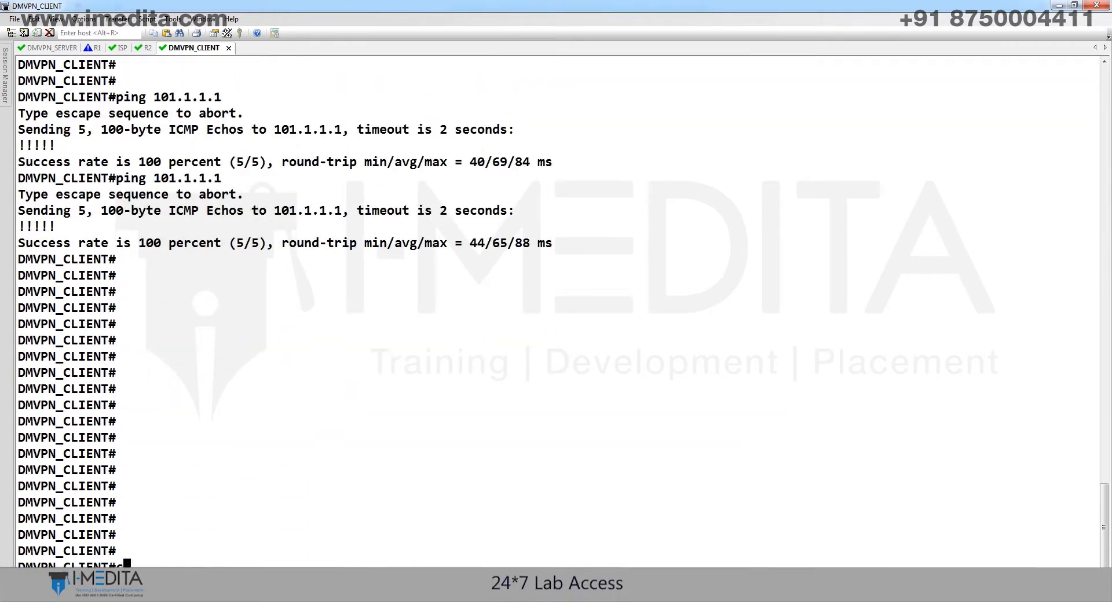
text(onf t)
key(Return)
right_click(633, 437)
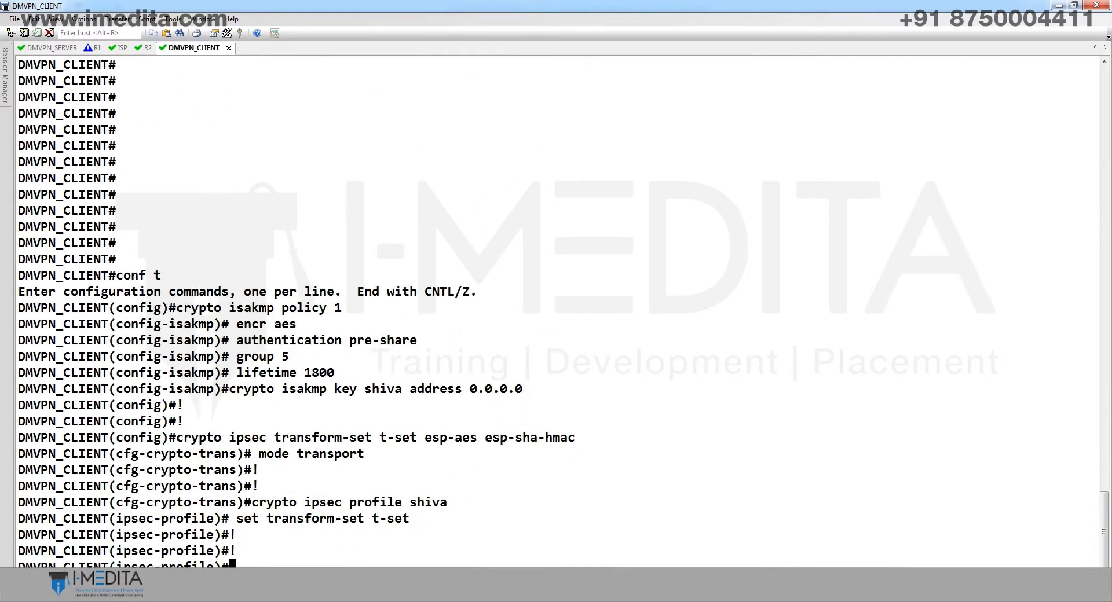
click(45, 49)
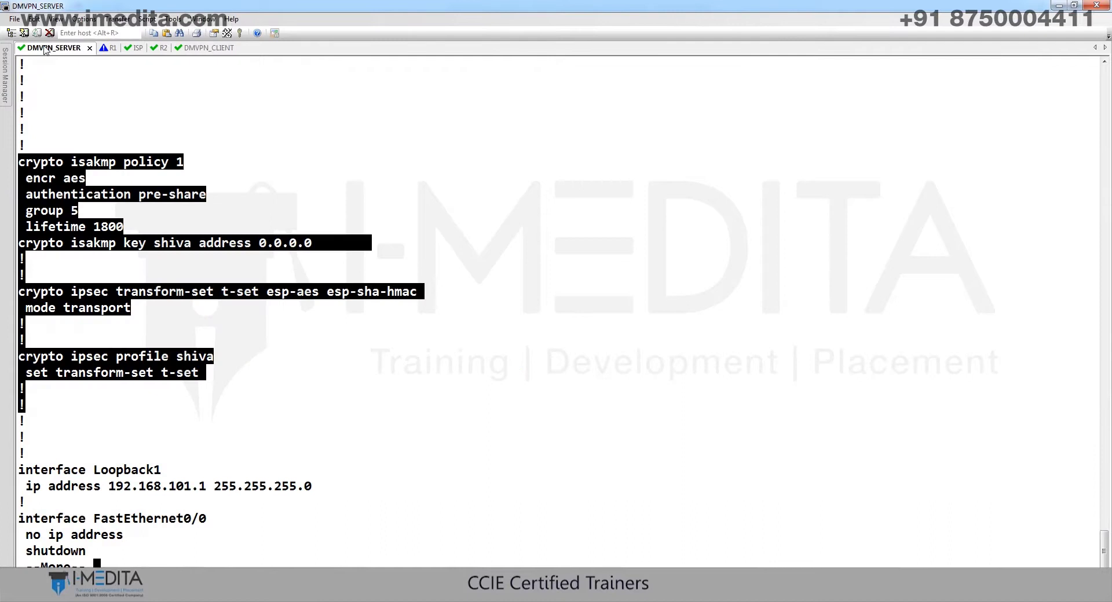
Configure EIGRP 100 with no auto-summary and networks 192.168.1.0 and 192.168.101.0 on the server.
text(no uter e)
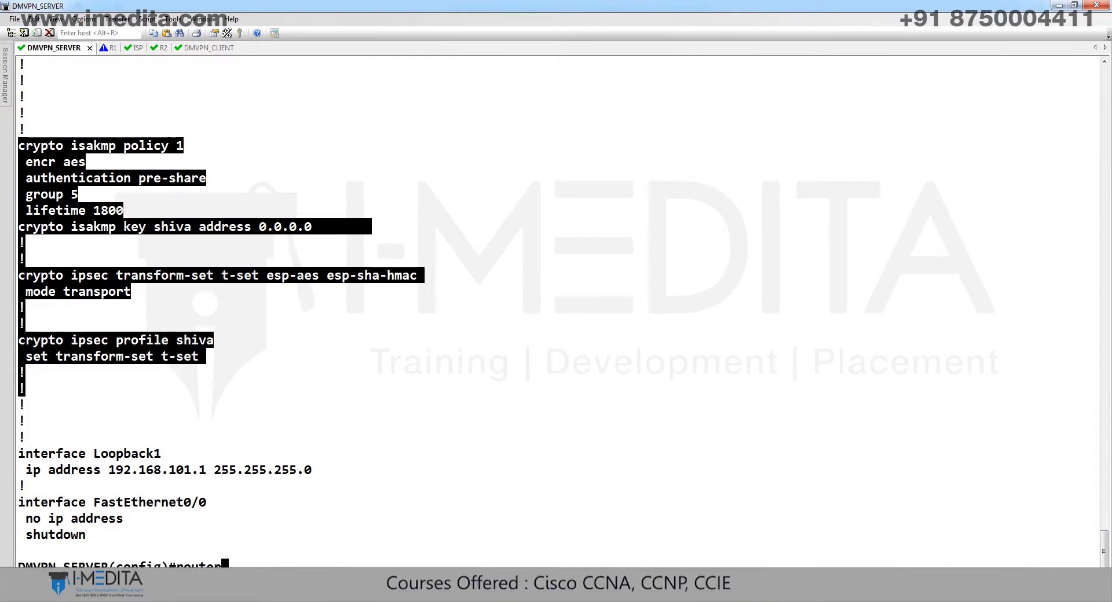
key(Tab)
text(100)
key(Return)
text(no au)
key(Tab)
key(Return)
text(net)
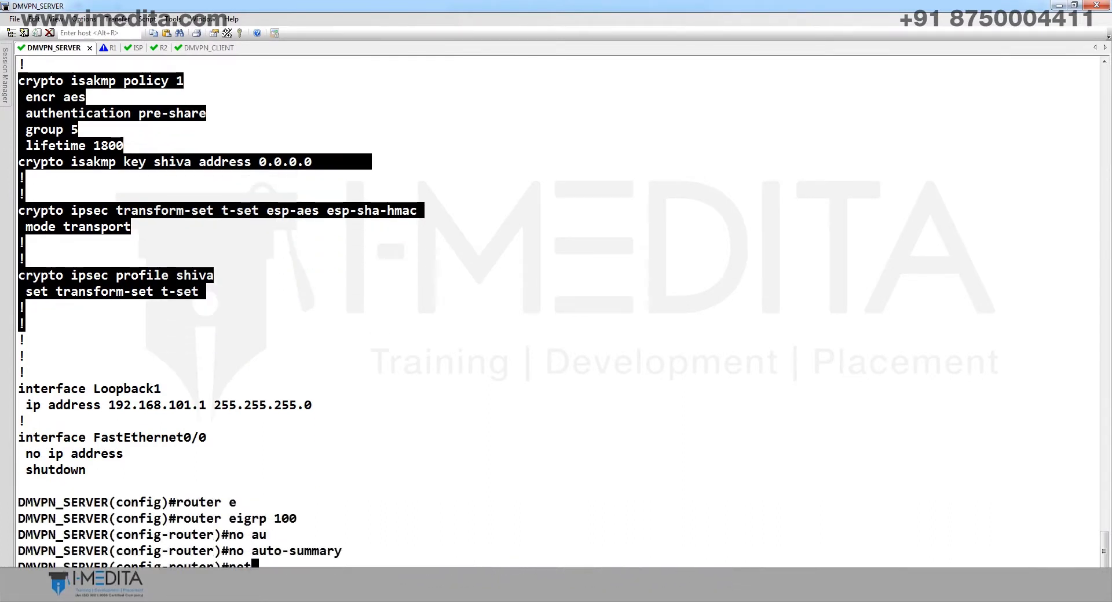
text( 192.168.1.0)
key(Return)
text(net 192.168.101.0)
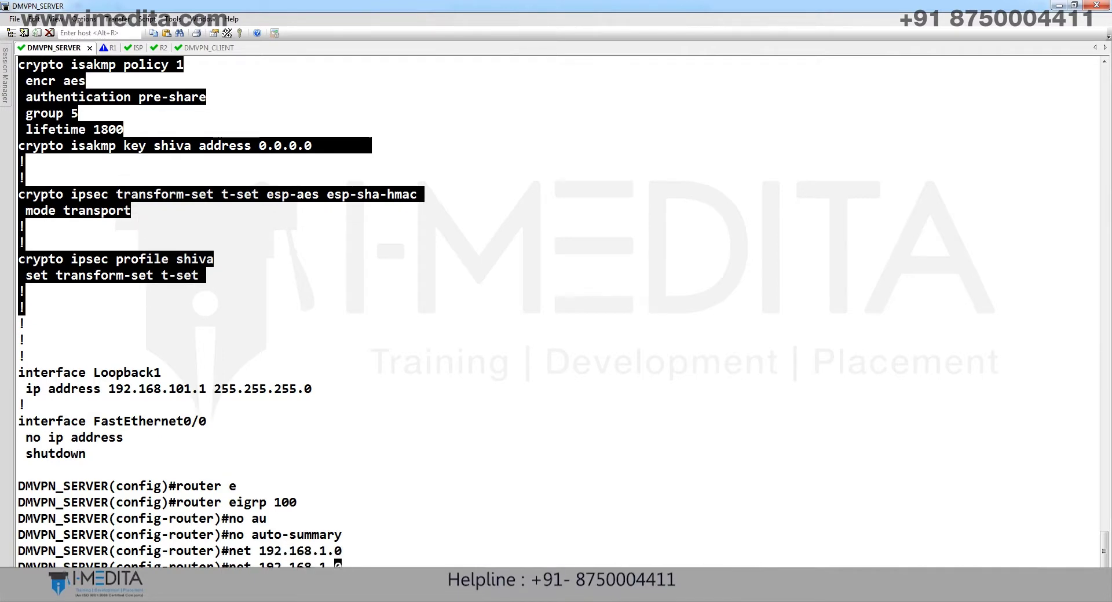
key(Return)
text(do sh hist)
key(Return)
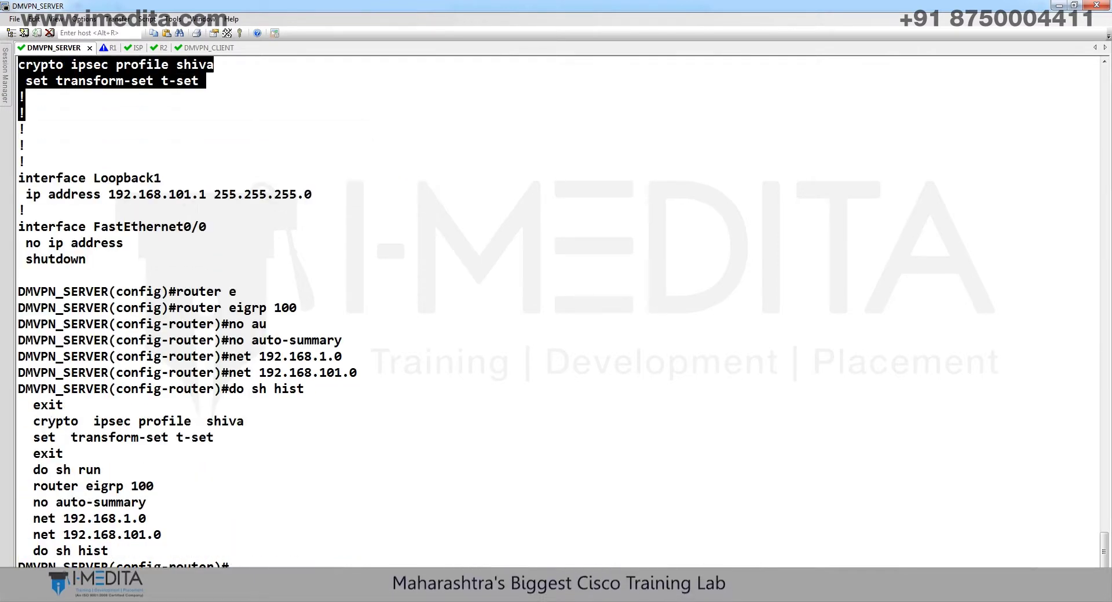
Copy the EIGRP commands from history and paste them into DMVPN_CLIENT.
drag(162, 536, 18, 487)
key(ctrl+c)
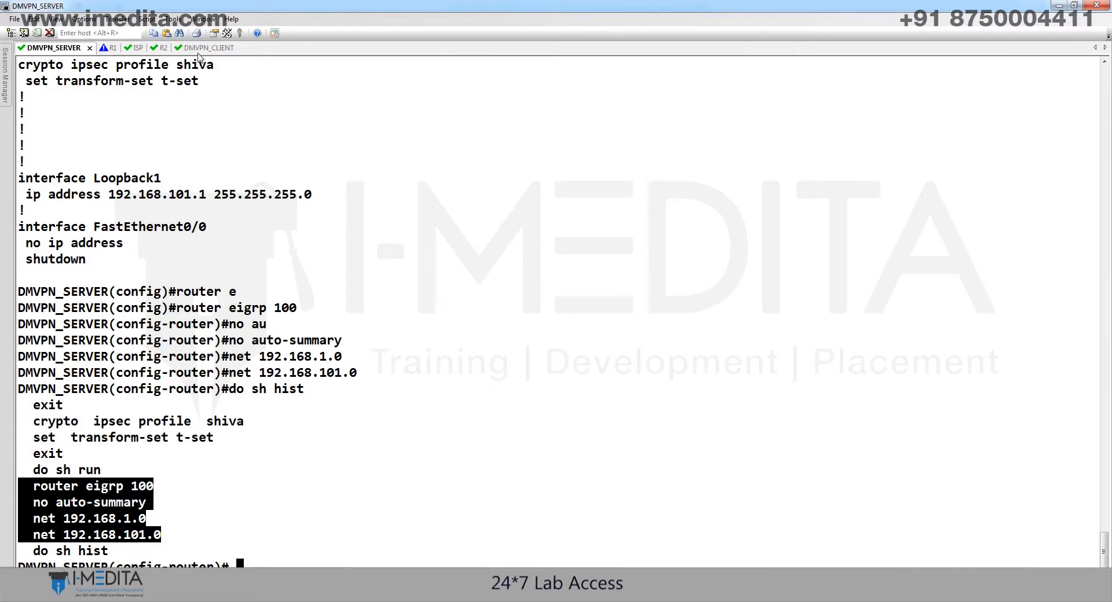
click(198, 50)
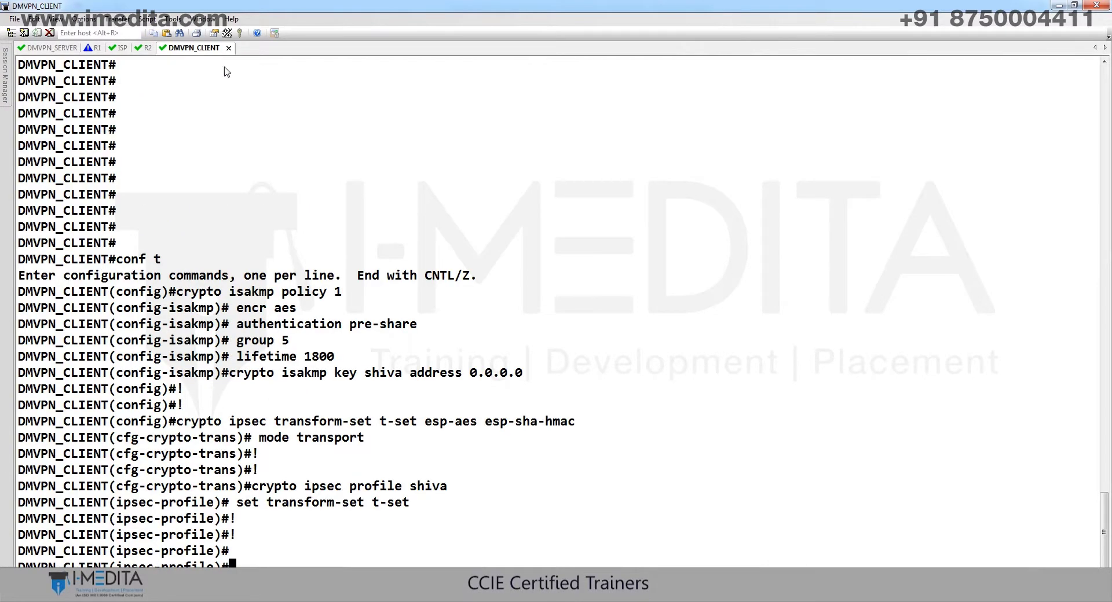
right_click(844, 377)
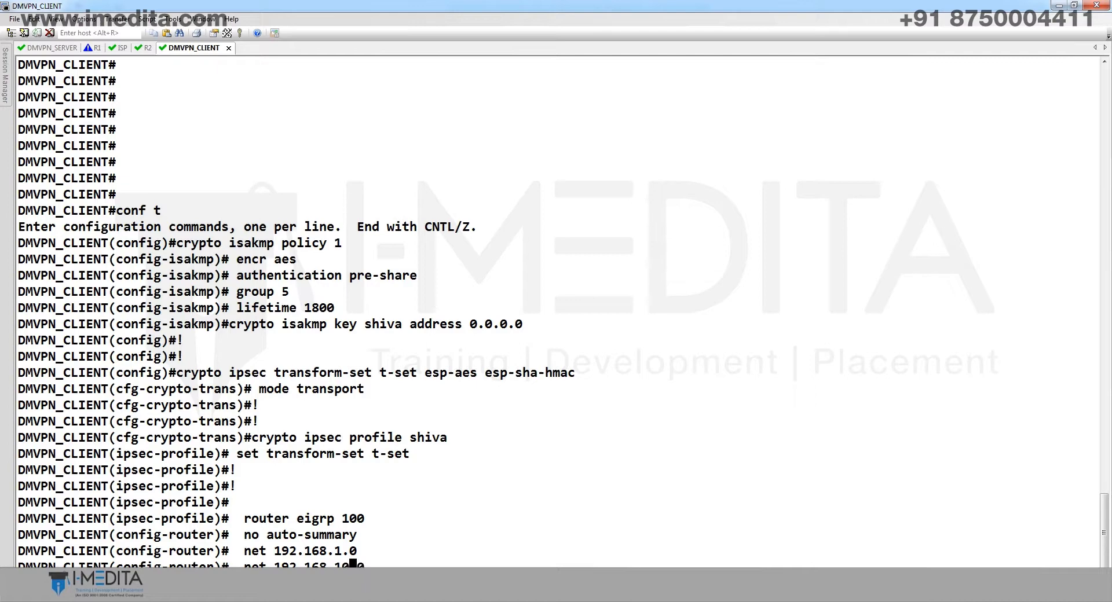
click(49, 50)
Enter interface Tunnel0 on the server and type ip address 192.168.1.1 255.255.255.0.
text(int t0)
key(Return)
text(ip add 192.168.1.1 255)
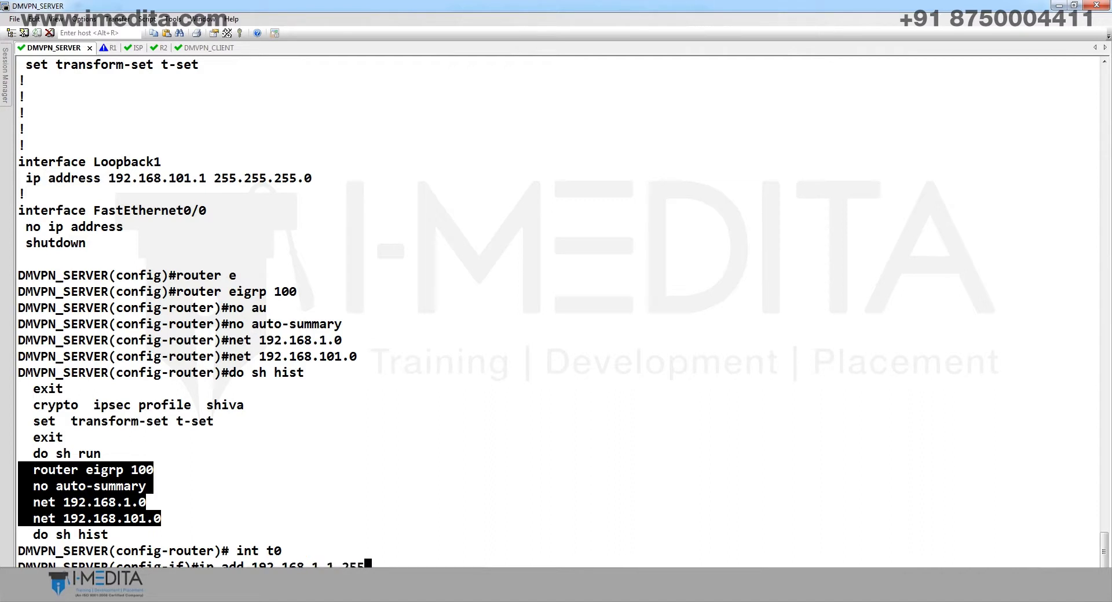
text(.255.255.0)
Enter the Tunnel0 address 192.168.1.1/24 and set the tunnel source to f1/0.
key(Return)
text(tu)
key(Tab)
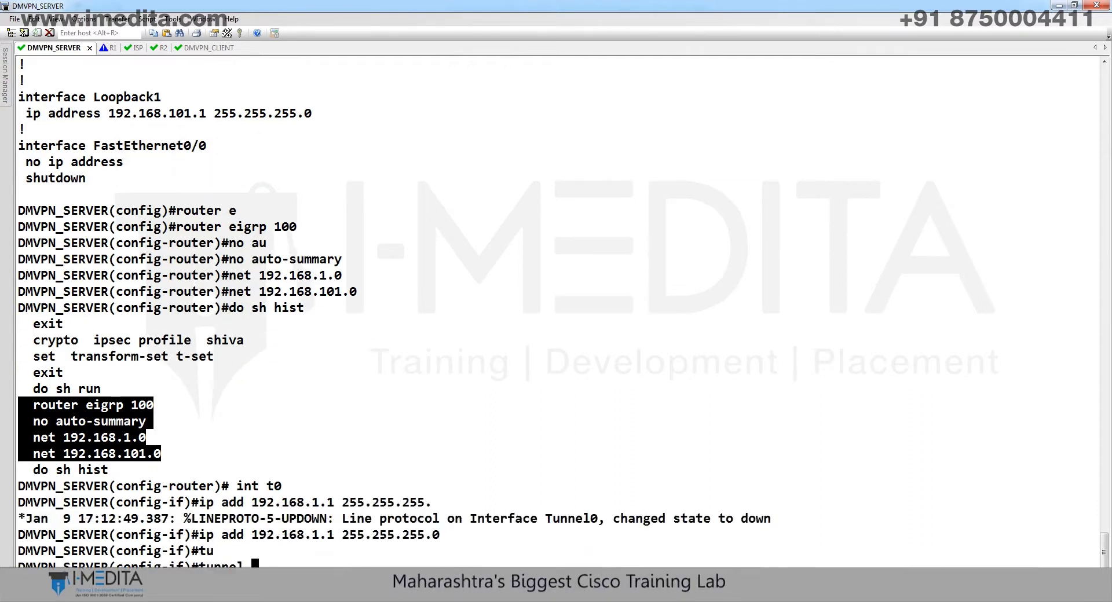
text(so)
key(Tab)
text(f)
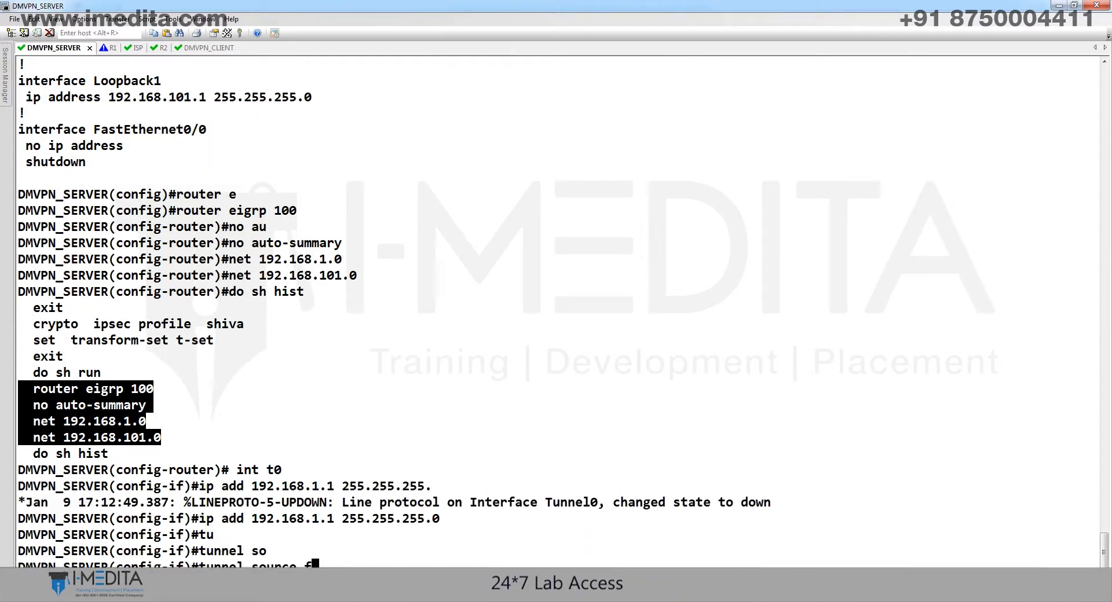
text(1/0)
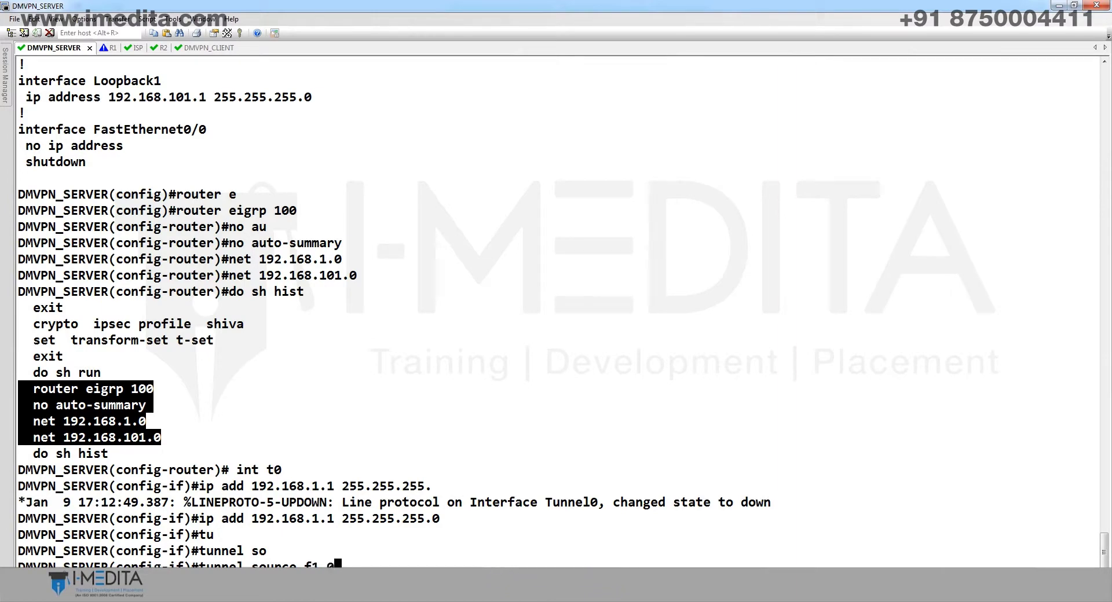
text(-)
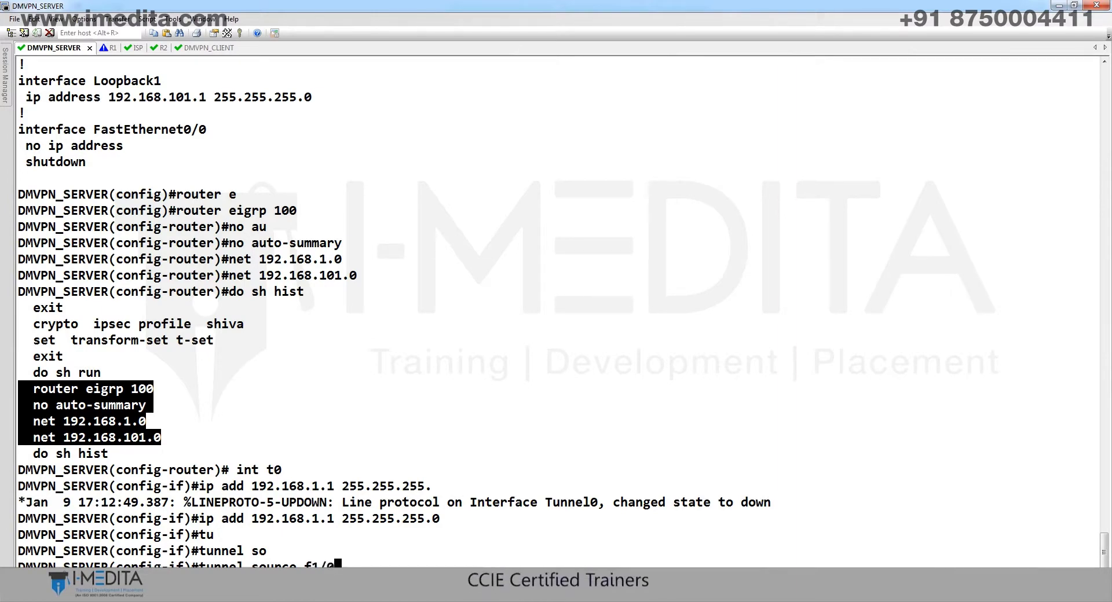
key(Return)
key(alt+Tab)
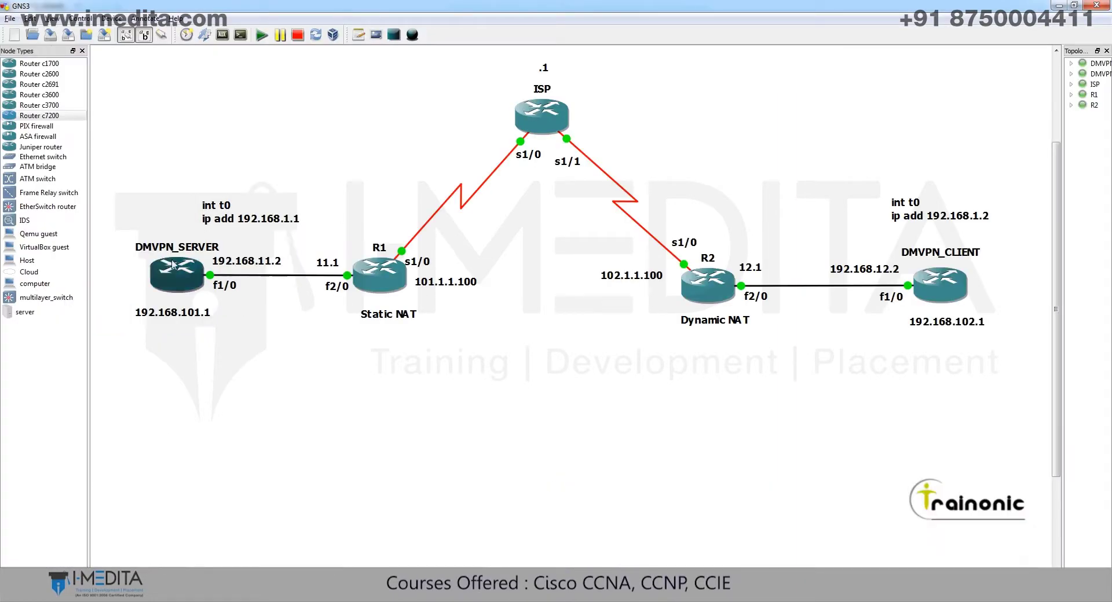
key(alt+Tab)
Set the tunnel mode to GRE multipoint and the tunnel key to 1.
text(tu)
key(Tab)
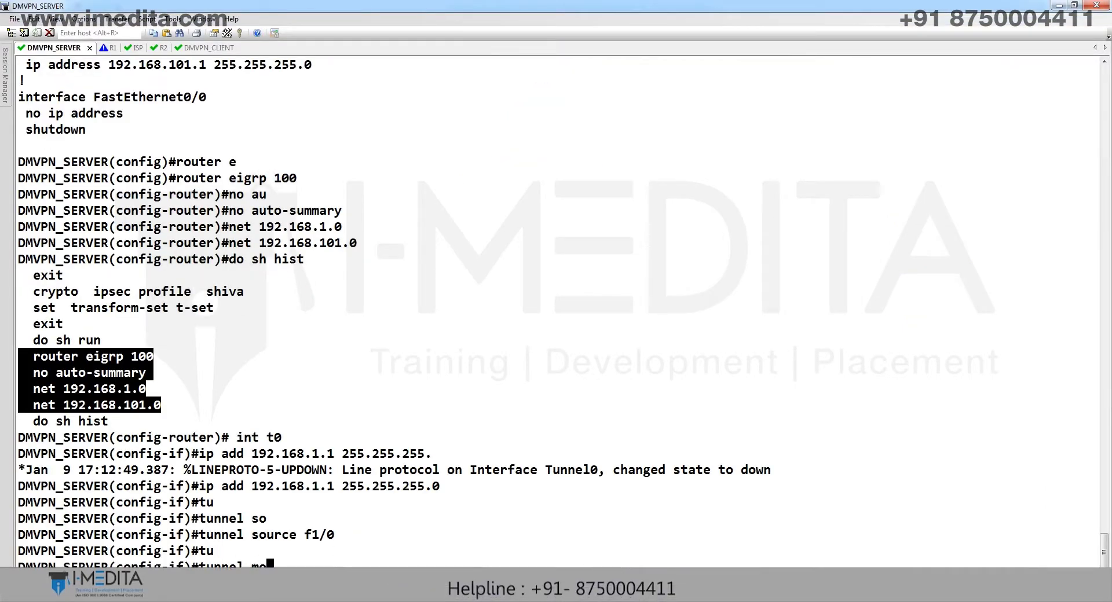
text(mo)
key(Tab)
text(g)
key(Tab)
text(m)
key(Tab)
key(Return)
text(tunnel)
key(Tab)
text(ke)
Enable dynamic NHRP multicast mapping on Tunnel0.
key(Tab)
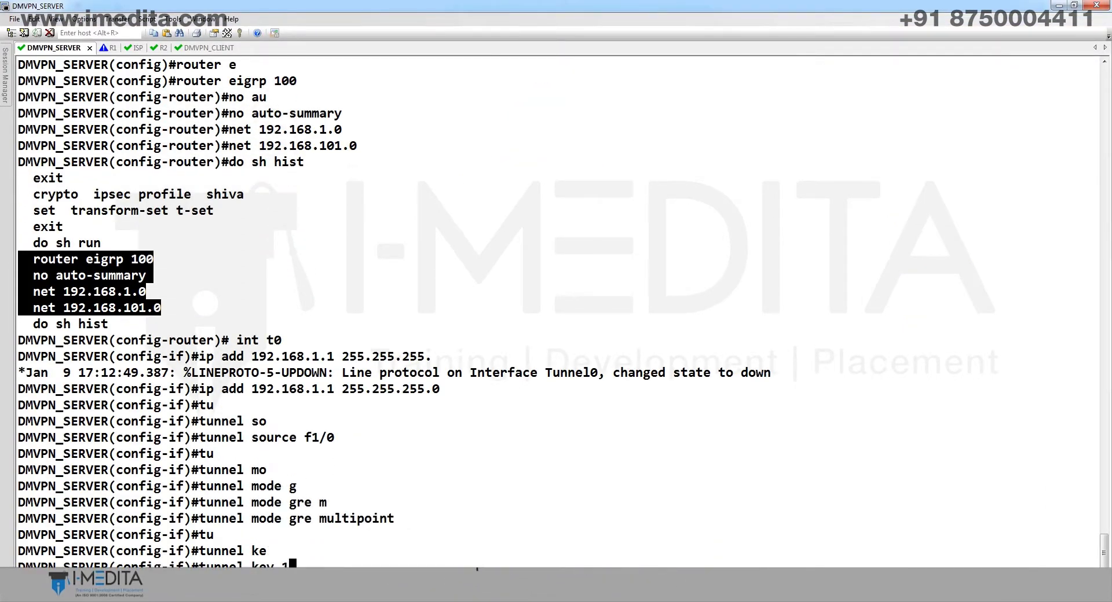
key(Return)
key(Tab)
key(Tab)
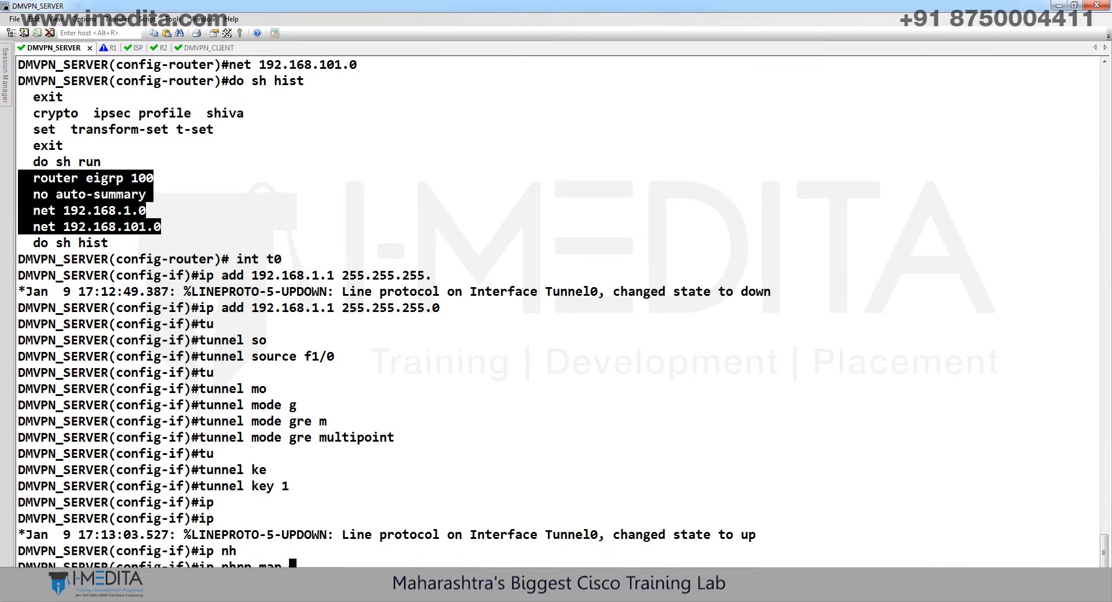
key(Tab)
key(Tab)
key(Return)
key(Tab)
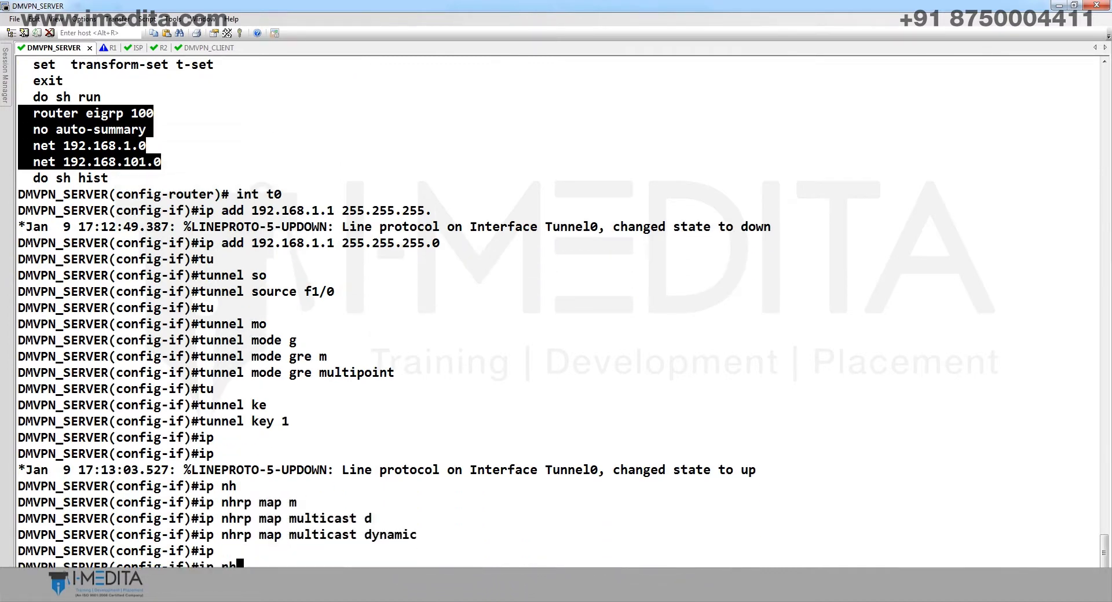
key(Tab)
key(Tab)
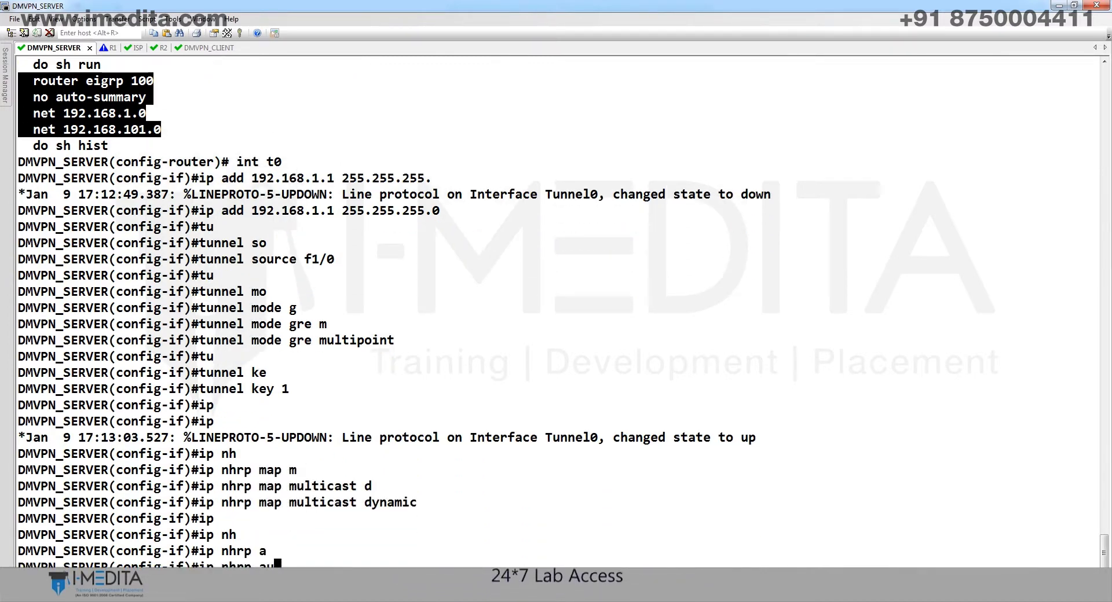
key(Tab)
key(Return)
Set the NHRP network ID to 1 and the NHRP hold time to 300.
text(ip n)
key(Tab)
text(nh)
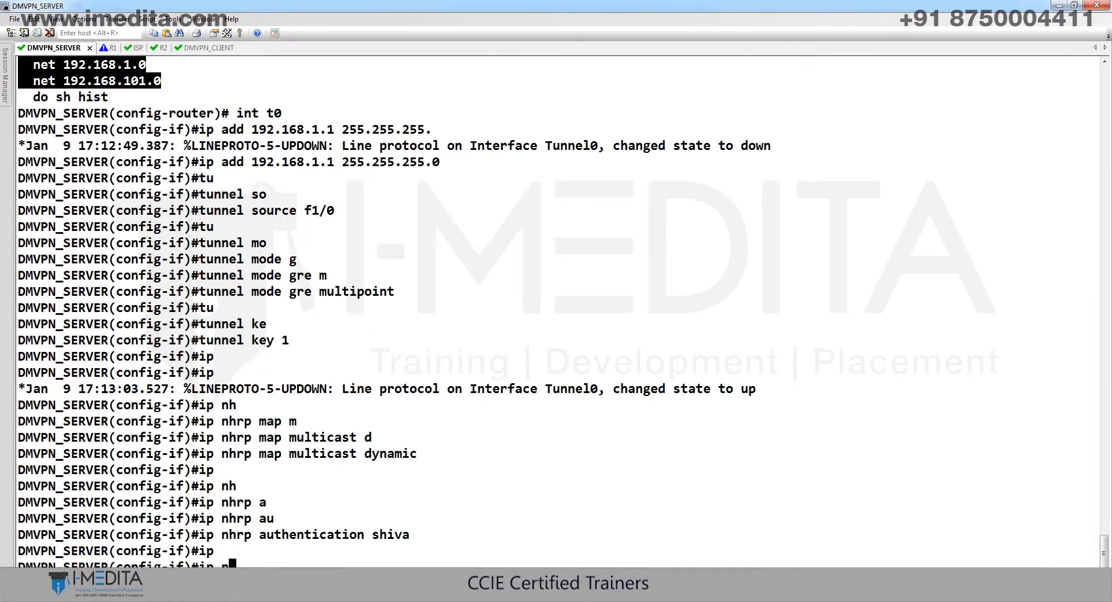
key(Tab)
text(ne nhrp h)
key(Tab)
text(h)
key(Tab)
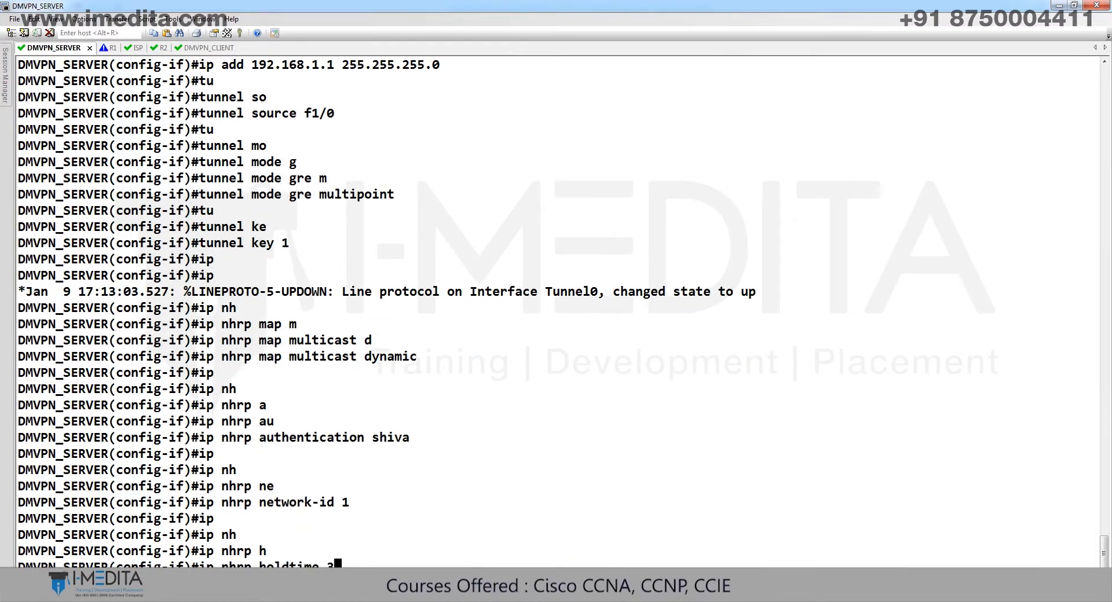
text(300)
key(Return)
Protect the tunnel with IPsec profile shiva.
text(tunnel p)
key(Tab)
text(pr)
key(Tab)
text(ip)
key(Tab)
text(p)
key(Tab)
text(shi)
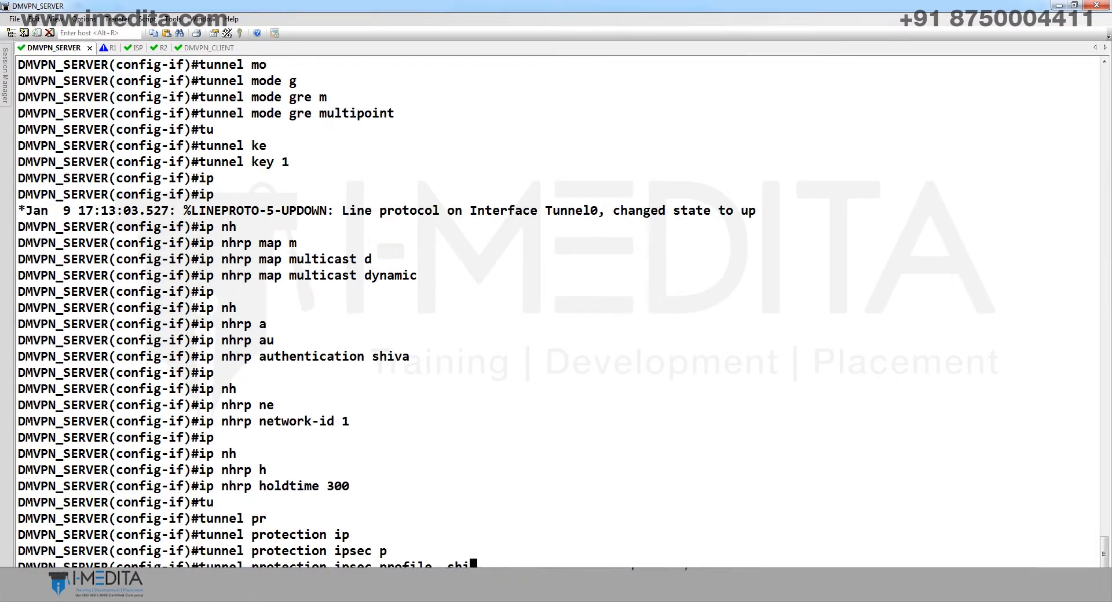
key(Return)
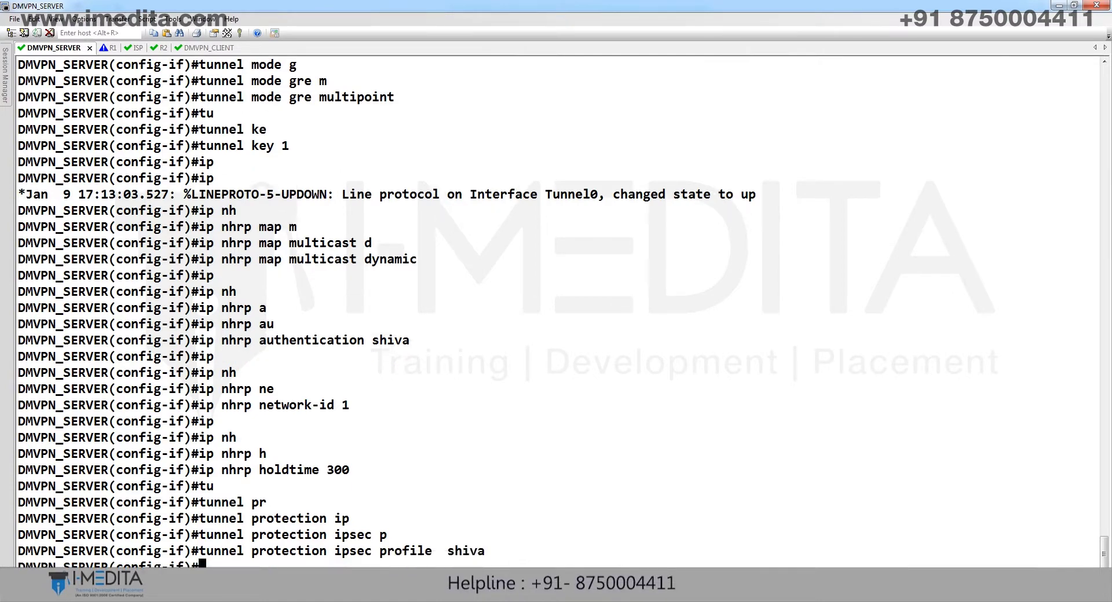
Disable EIGRP 100 next-hop-self and split-horizon on Tunnel0.
text(no ip ne)
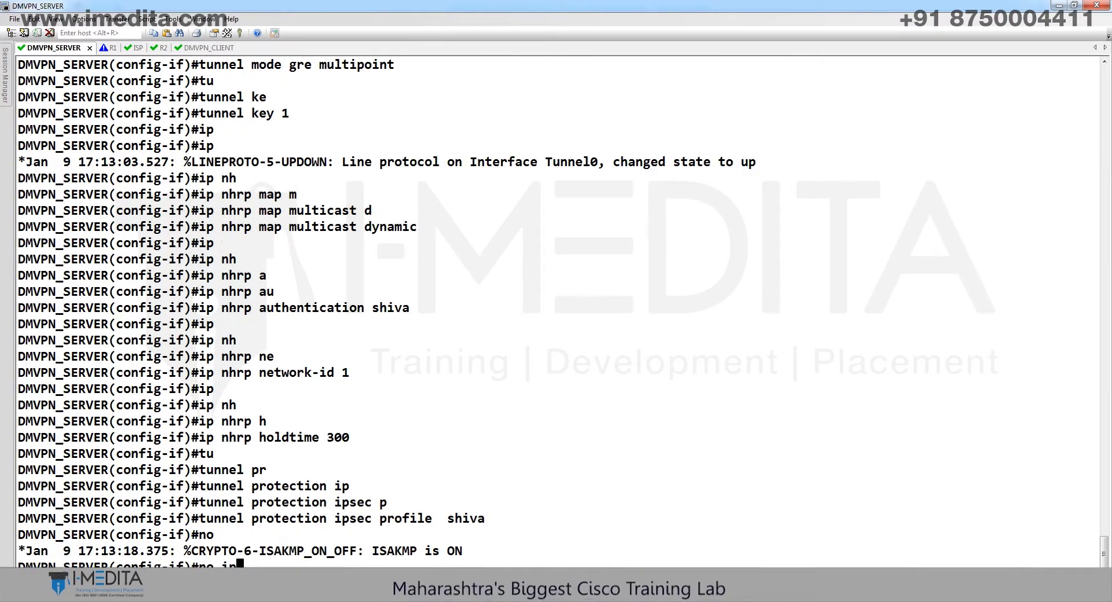
key(Tab)
text(e)
key(Tab)
text(100)
key(Return)
text(no ip sp)
key(Tab)
text(e)
key(Tab)
text(100)
key(Return)
Review the Tunnel0 running configuration with 'do sh run | int t0', then go to DMVPN_CLIENT.
text(do sh run | int t0)
key(Return)
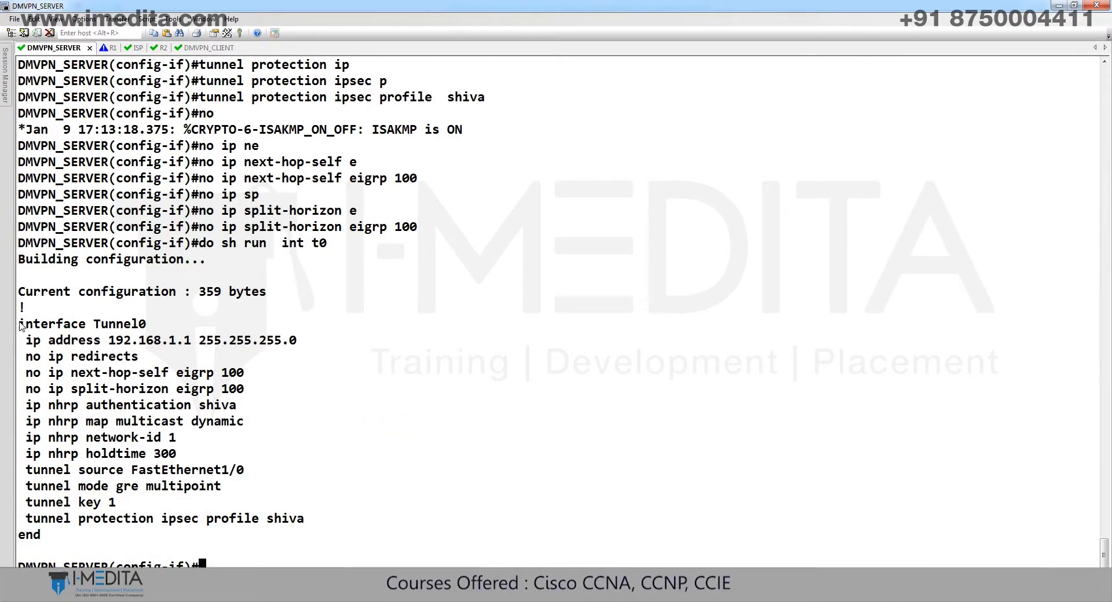
drag(20, 325, 355, 342)
drag(22, 476, 342, 503)
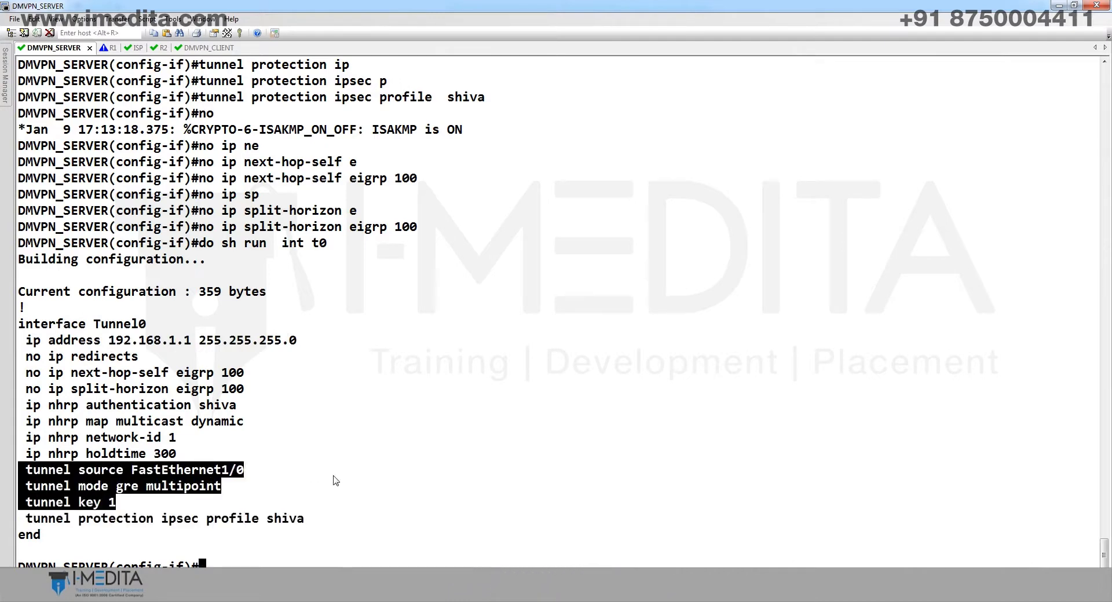
drag(290, 426, 6, 416)
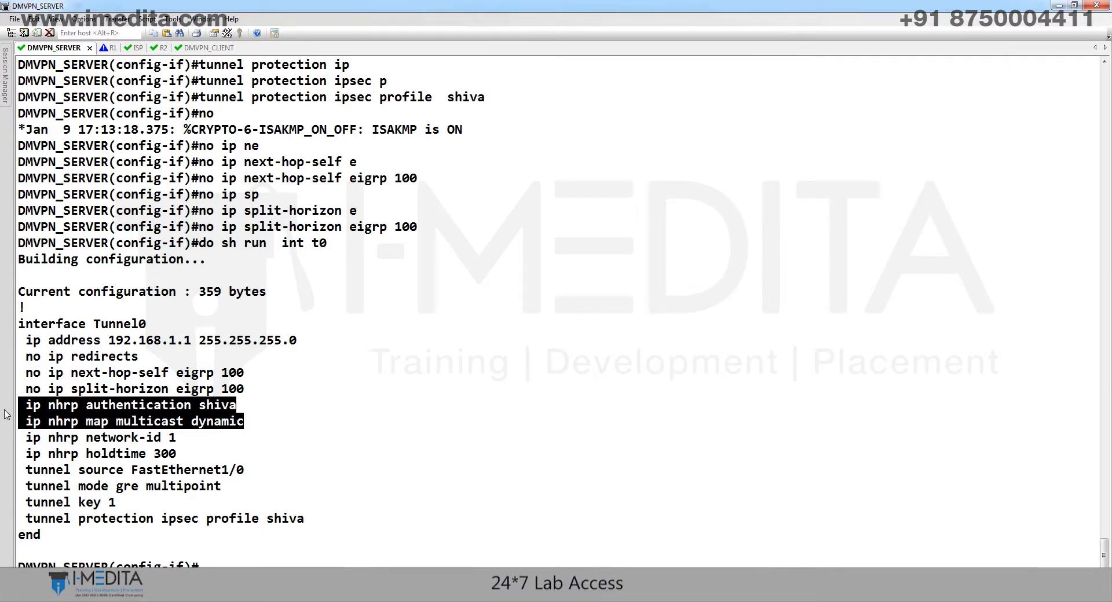
drag(20, 435, 174, 456)
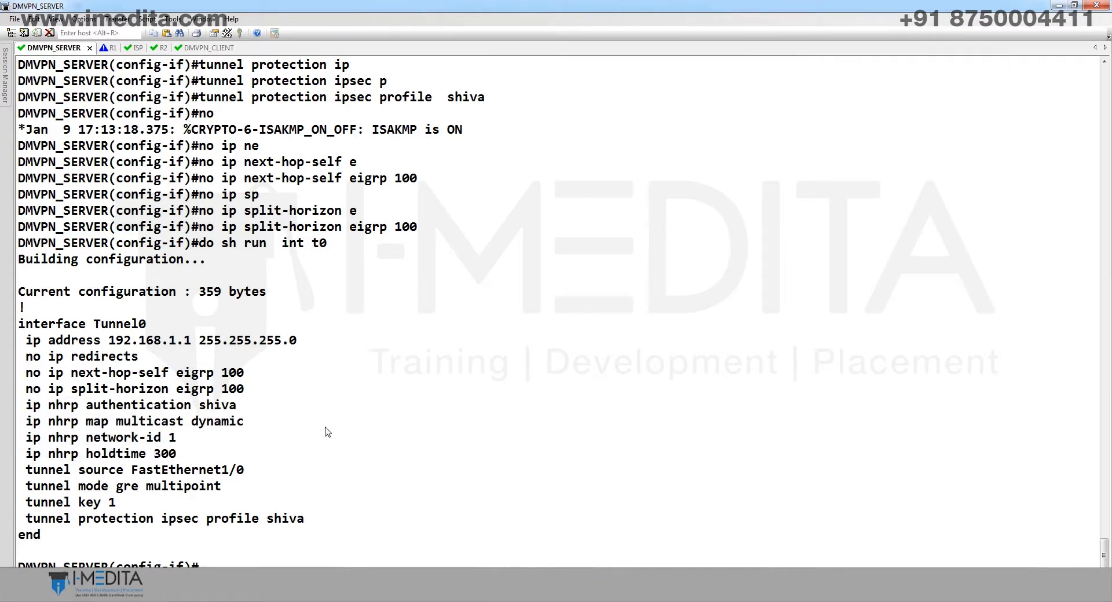
drag(20, 435, 355, 458)
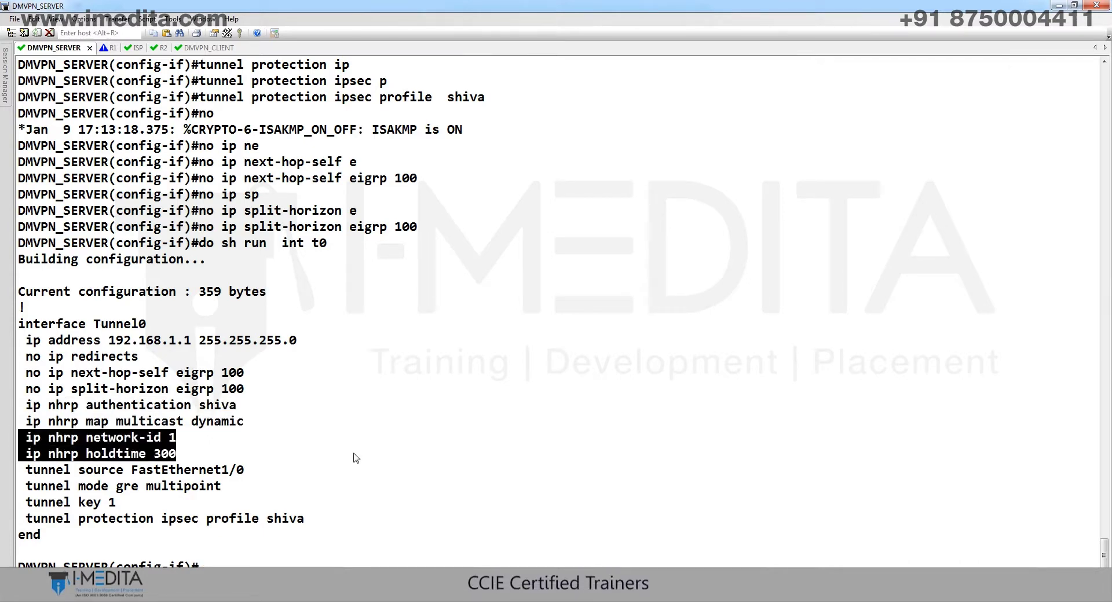
drag(19, 518, 335, 520)
drag(245, 395, 19, 376)
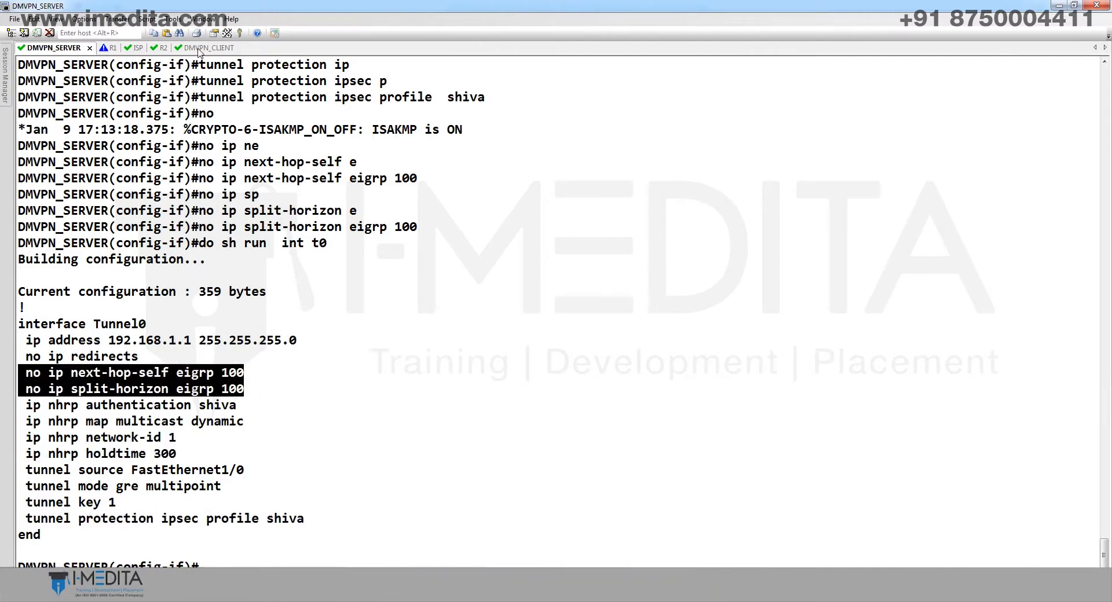
click(198, 50)
On the client's Tunnel0, set IP 192.168.1.2 255.255.255.0 and tunnel source f1/0.
key(Return)
key(Return)
key(Return)
text(int )
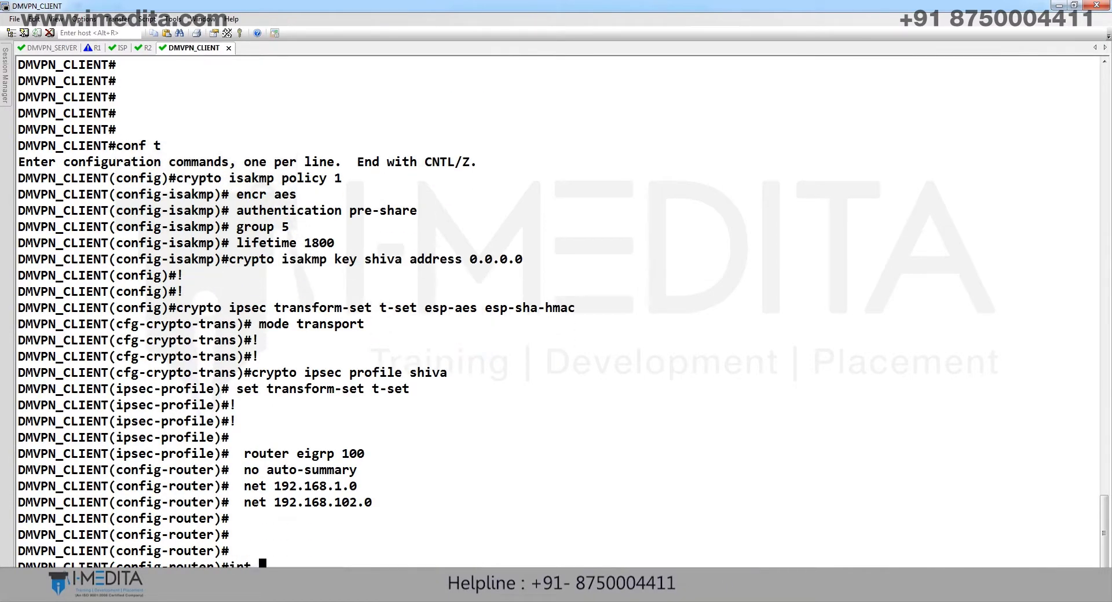
text(t0)
key(Return)
text(ip add 192.168.1.2 255.255.255.0)
key(Return)
text(tu)
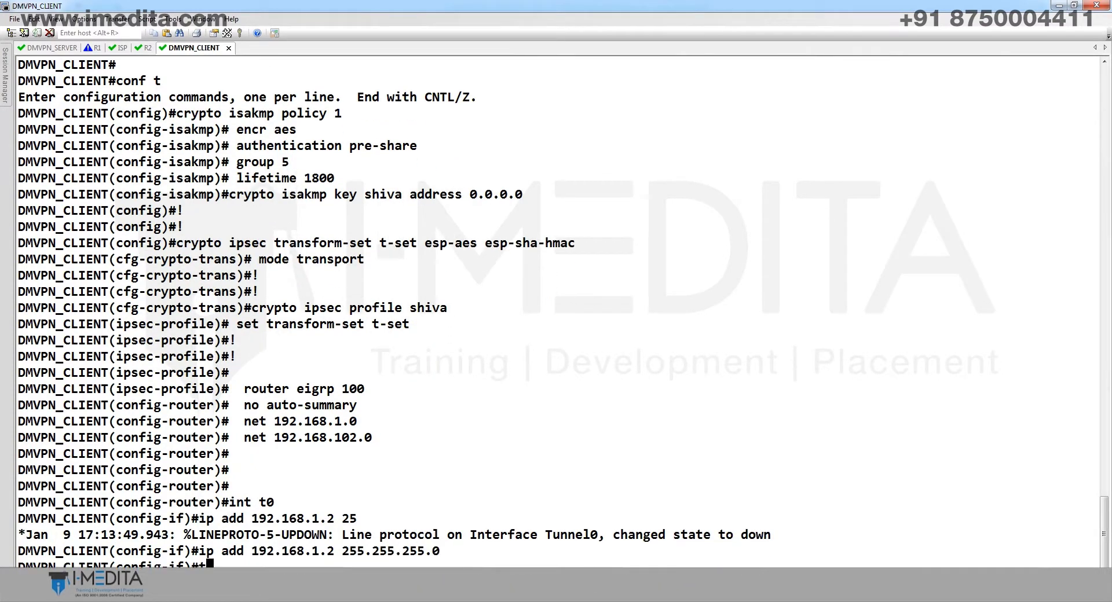
key(Tab)
text(so)
key(Tab)
text(f1)
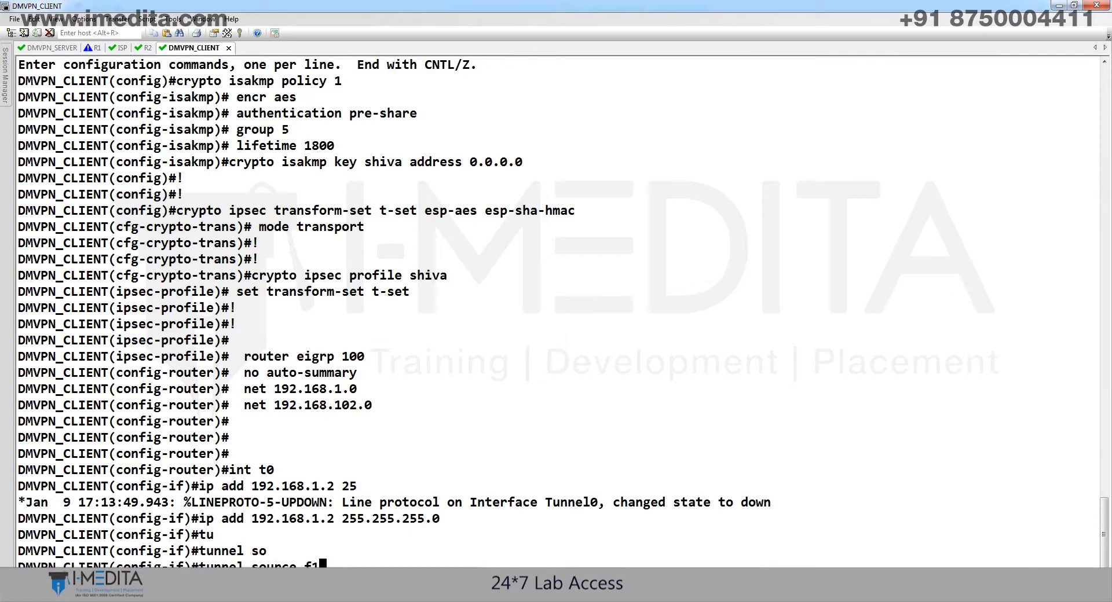
text(/0)
key(Return)
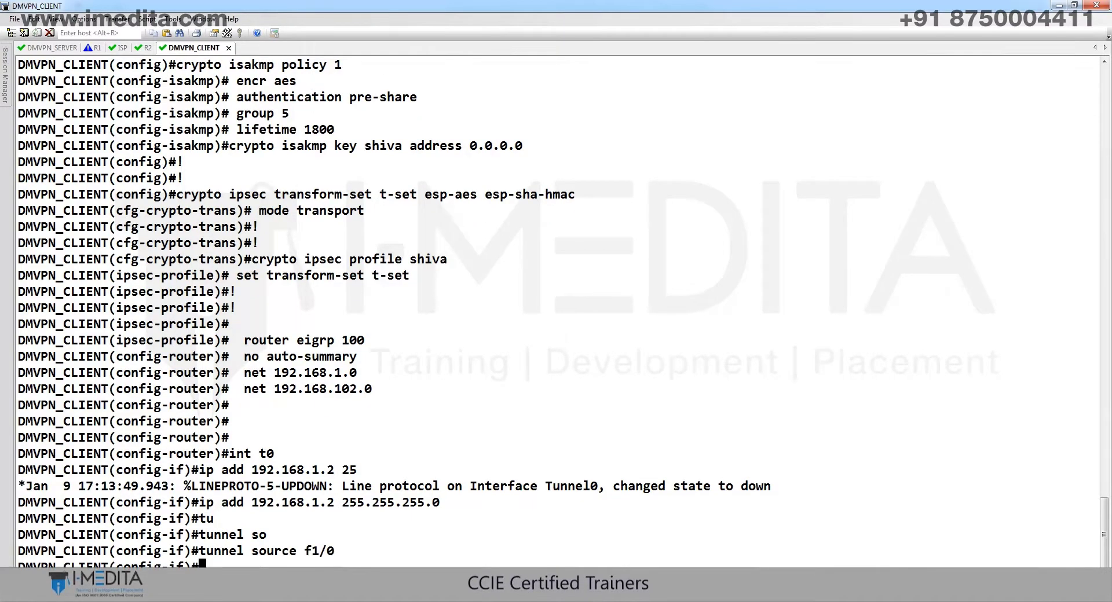
Set Tunnel0 to tunnel mode gre multipoint with tunnel key 1.
key(alt+Tab)
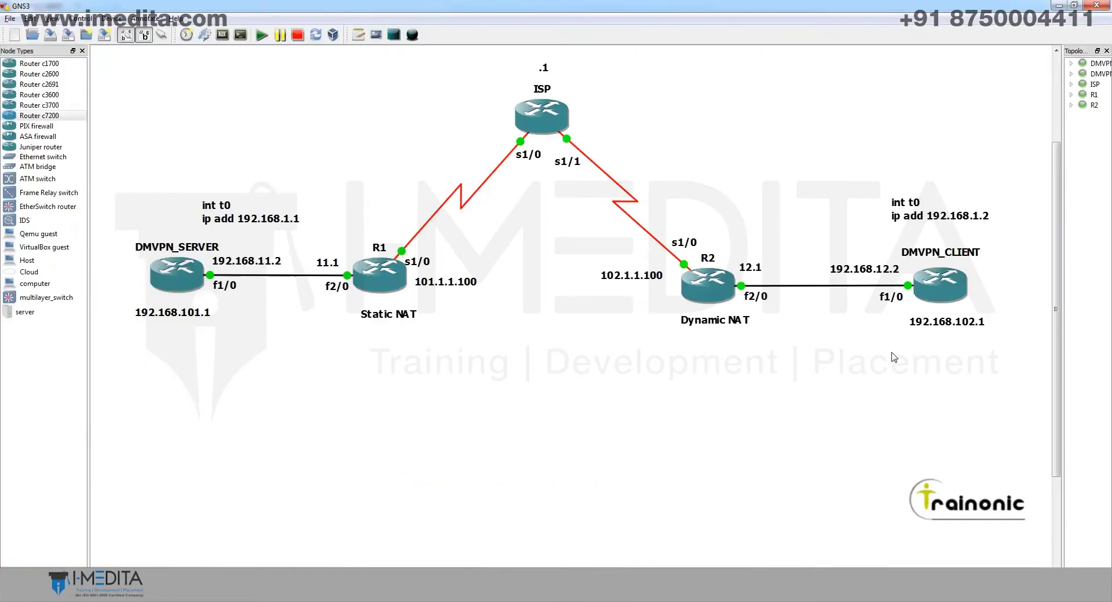
key(alt+Tab)
text(tu)
key(Tab)
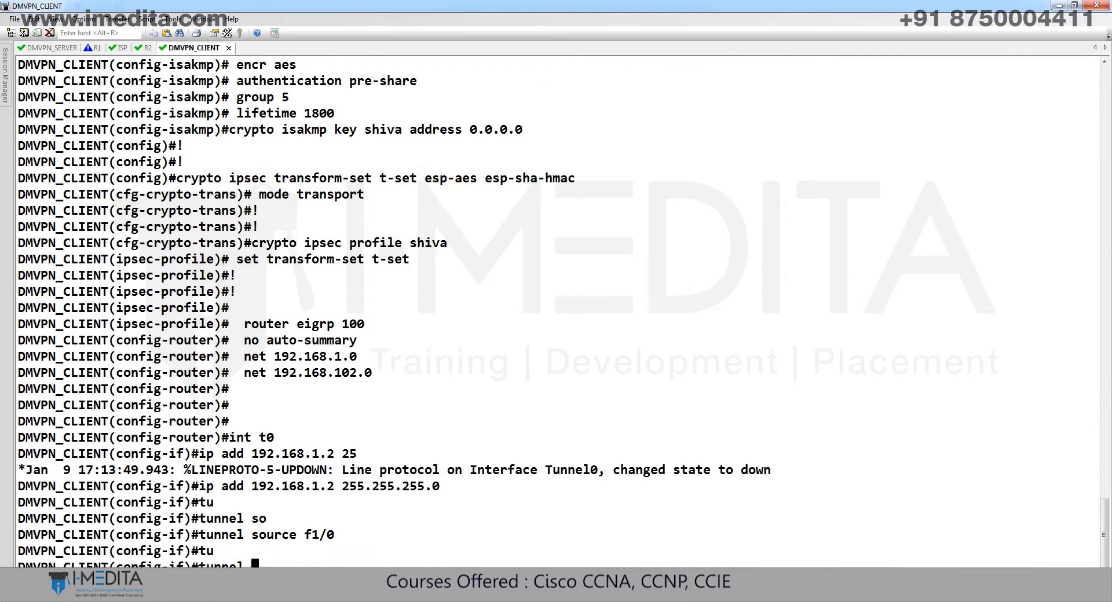
text(mo)
key(Tab)
text(g)
key(Tab)
text(multipoint)
key(Tab)
key(Return)
text(tu)
Map hub 192.168.1.1 to NBMA 101.1.1.100 and add an NHRP multicast mapping to 101.1.1.100.
key(Tab)
text(ke)
key(Tab)
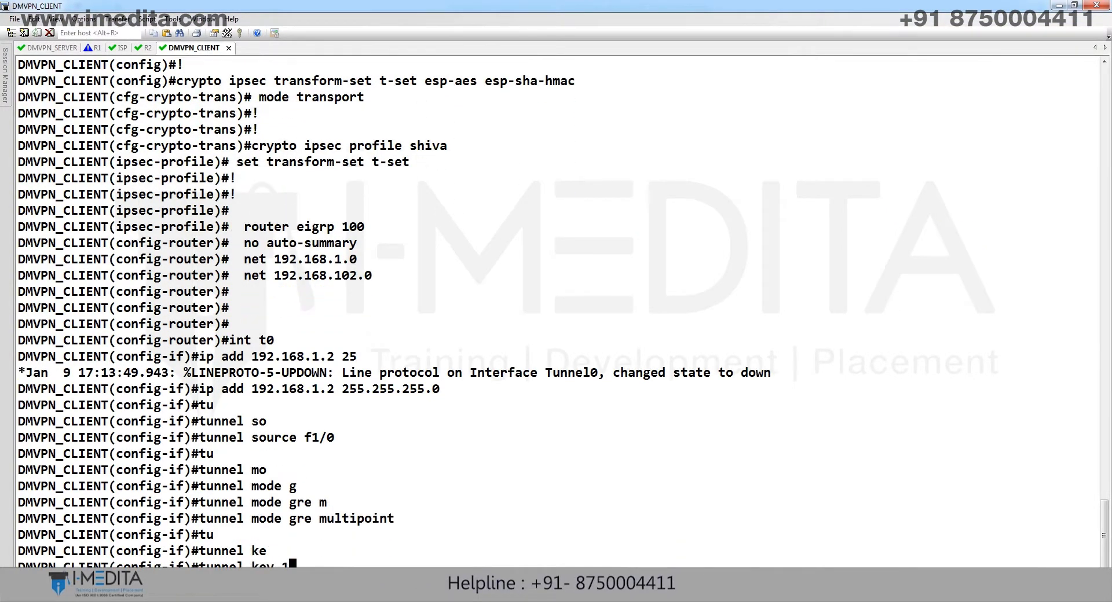
text(1)
key(Return)
text(ip nh)
key(Tab)
text(ma)
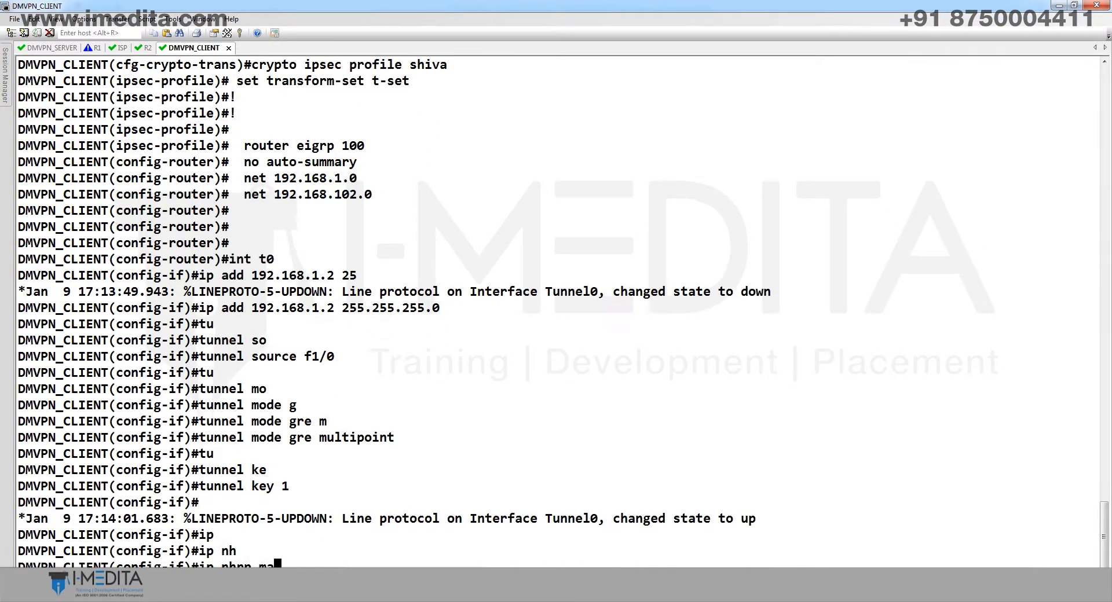
text(p 192.168.1.1 10)
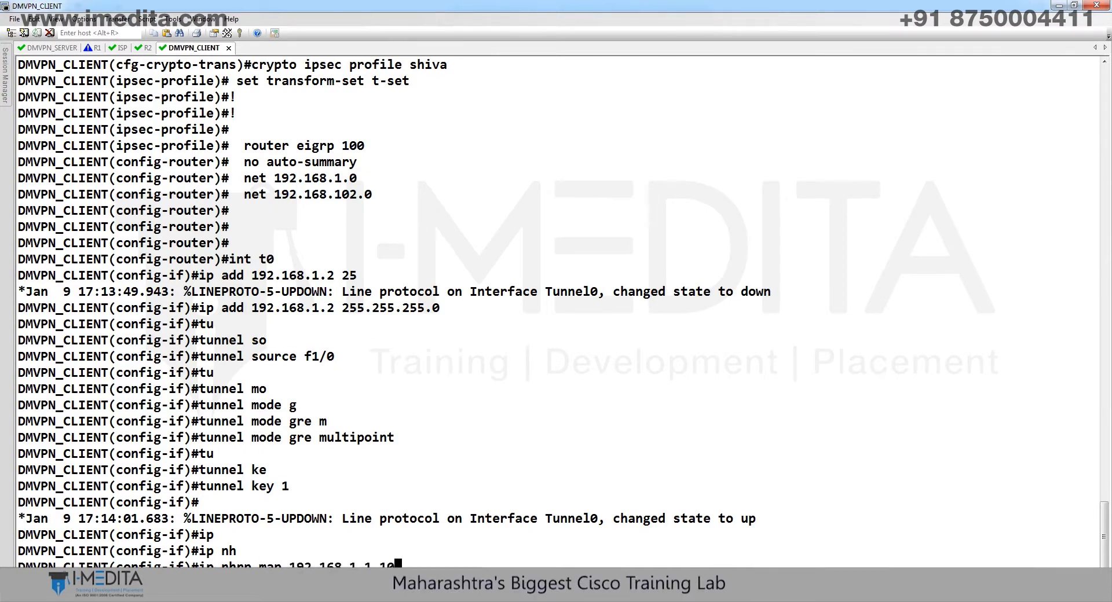
text(1)
key(alt+Tab)
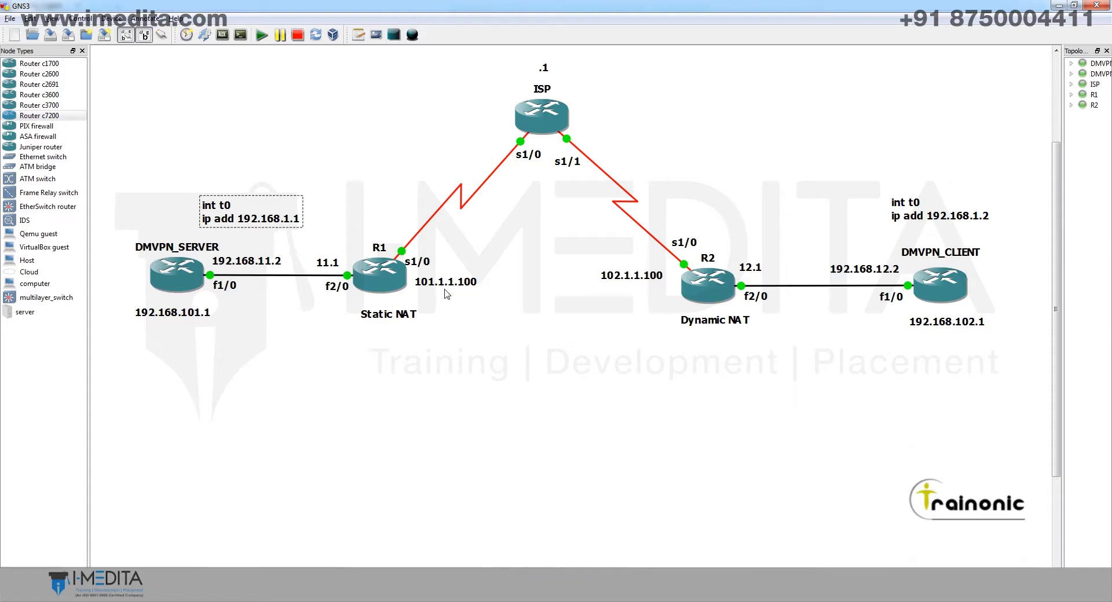
key(alt+Tab)
text(101.1.1.100)
key(Return)
text(ip)
key(Tab)
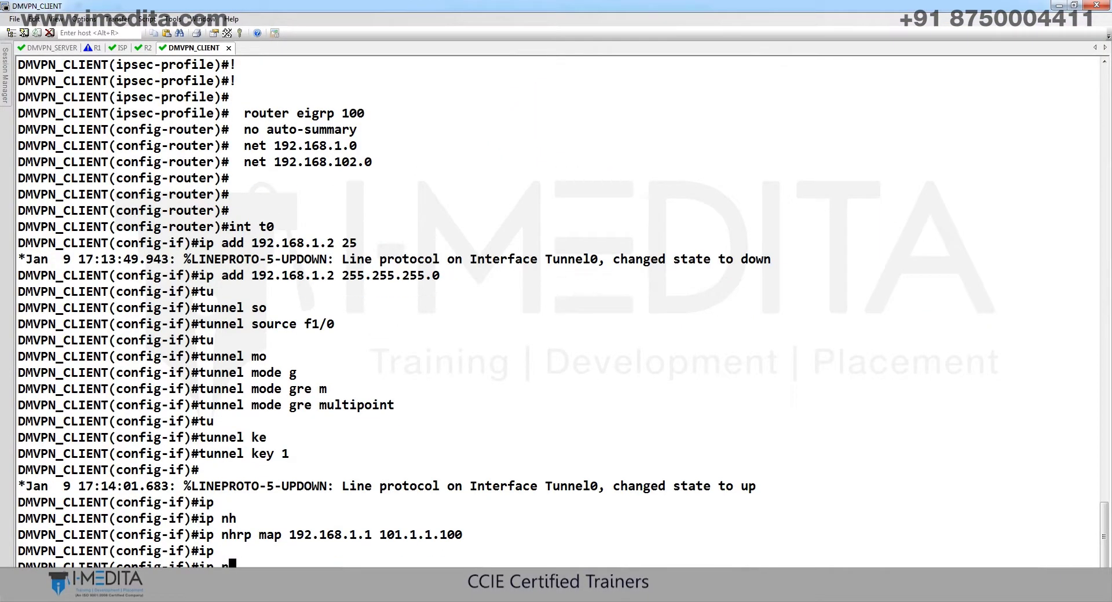
text(nh)
key(Tab)
text(rp m )
text( map)
key(Tab)
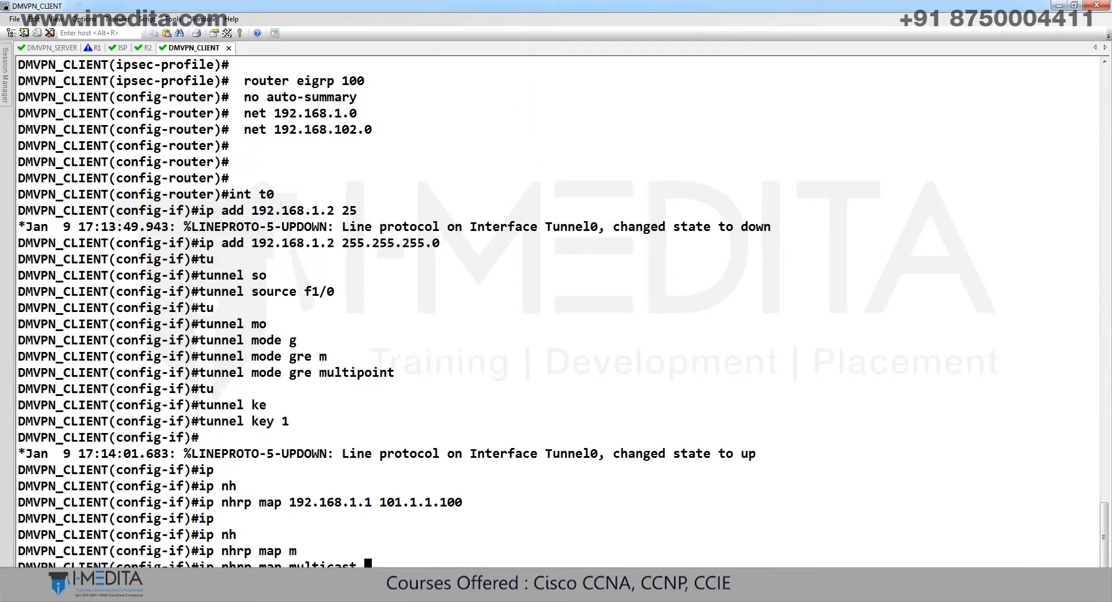
text(101.1.1.100)
key(Return)
text(ip)
key(Tab)
text(nh)
key(Tab)
text(rp a)
key(Tab)
text(sh)
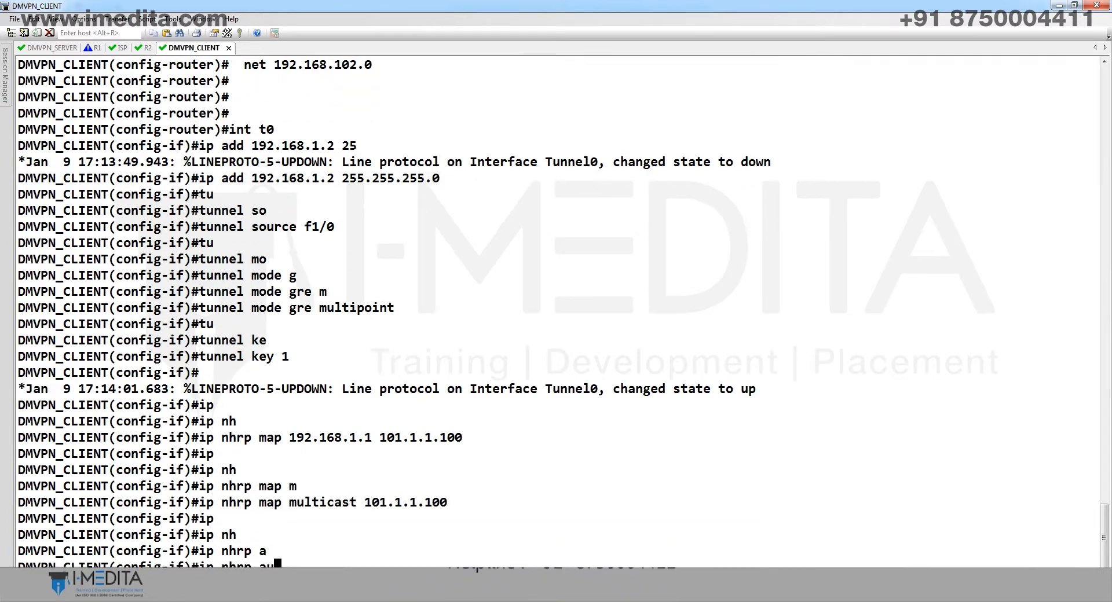
key(BackSpace)
key(BackSpace)
text(u)
key(Tab)
text(shiva)
key(Return)
Set NHRP network-id 1 and NHRP holdtime 300.
text(ip nhrp network-id)
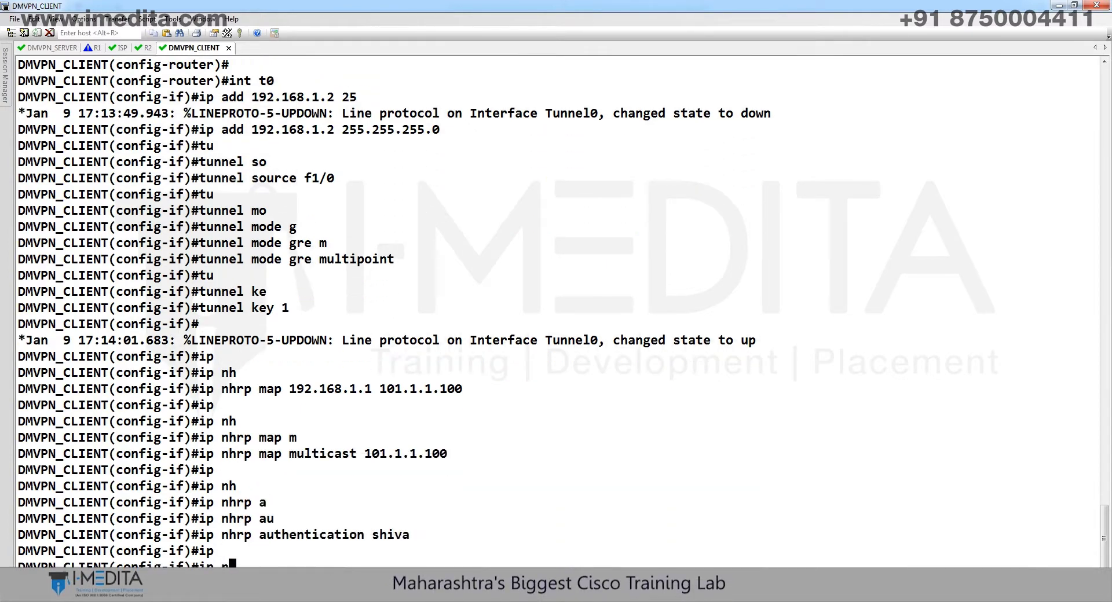
key(Tab)
text(1)
key(Return)
text(ip)
key(Tab)
text(nh)
key(Tab)
text(h)
key(Tab)
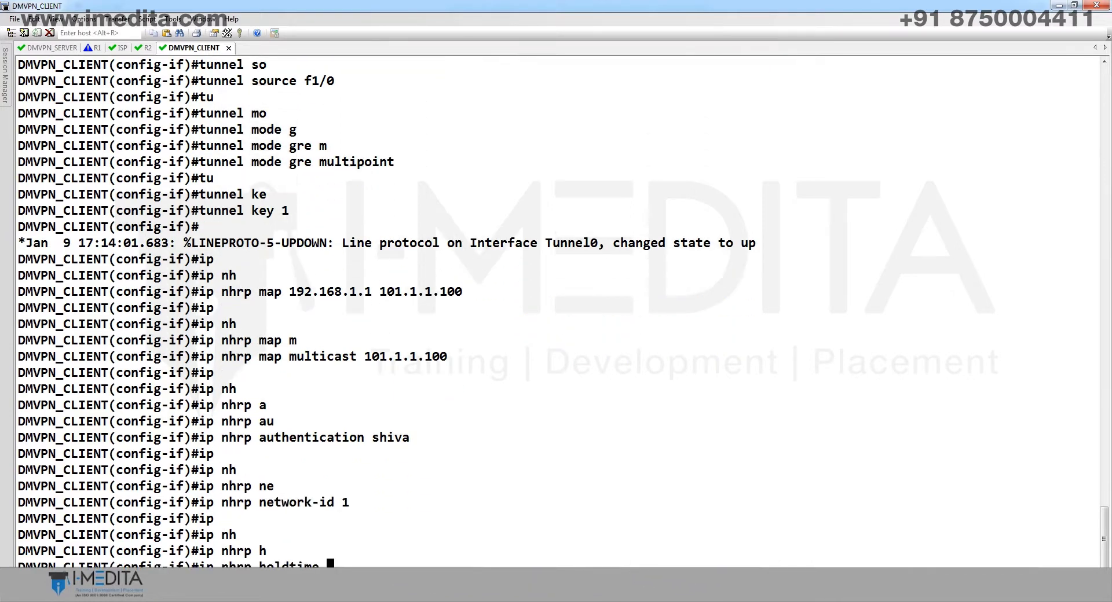
text(300)
key(Return)
text(tu)
Protect Tunnel0 with tunnel protection ipsec profile shiva.
key(Tab)
text(pr)
key(Tab)
text(ip)
key(Tab)
key(p)
key(Tab)
text(shiva)
key(Return)
key(Return)
text(ip)
key(Tab)
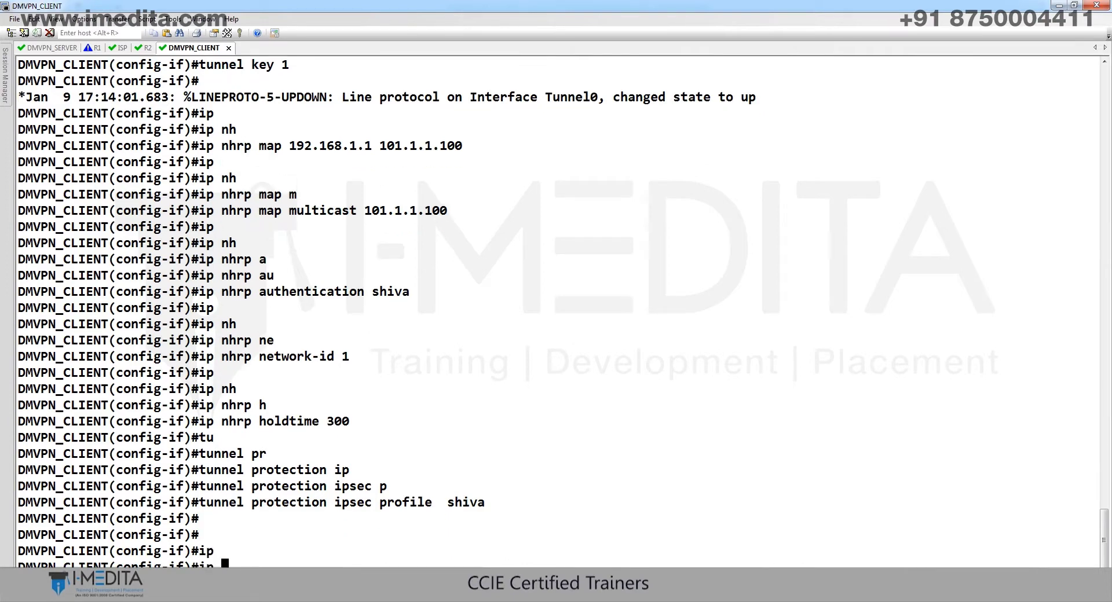
Set 192.168.1.1 as the client tunnel's NHRP server (ip nhrp nhs).
text(nh)
key(Tab)
text(nh)
key(Tab)
text(192.168.1.1)
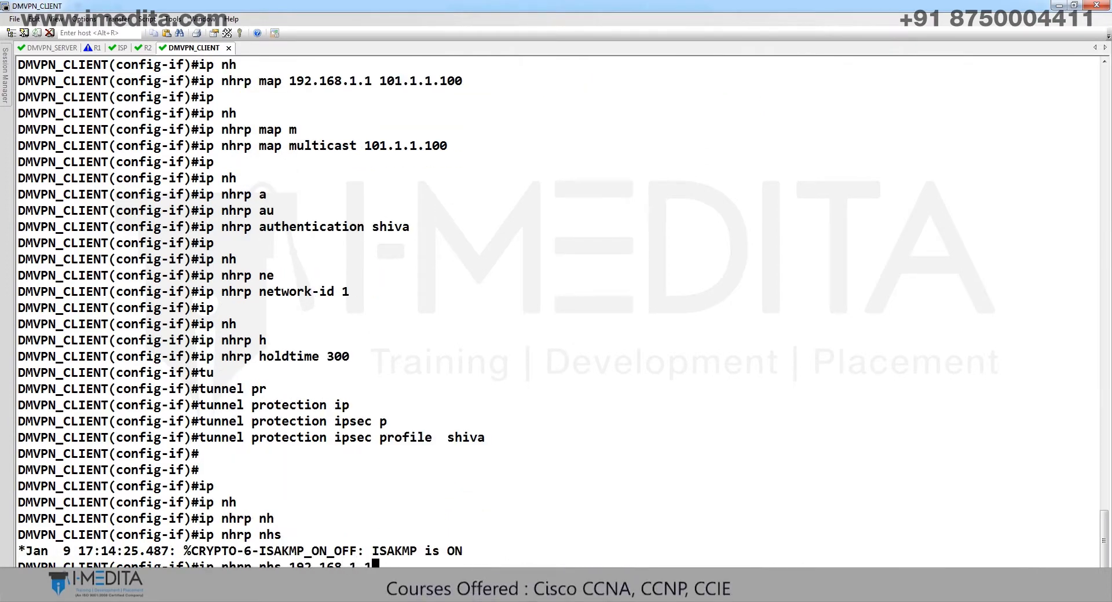
key(Return)
key(Return)
Review command history and Tunnel0's running config, highlight the EIGRP neighbour-up log, exit config.
text(do sh hist)
key(Return)
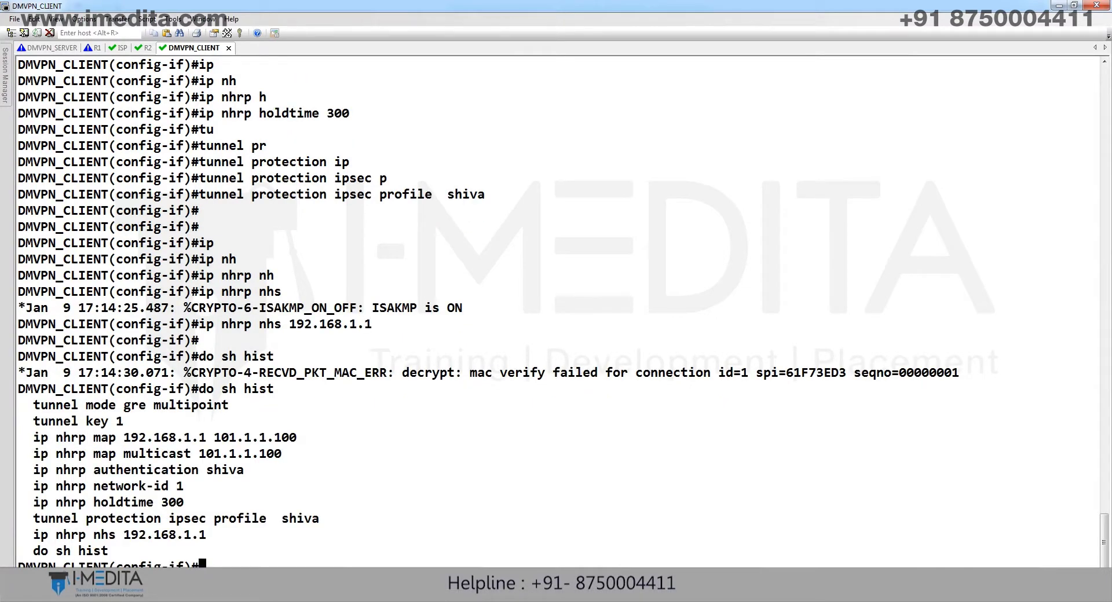
text(do sh run int t0)
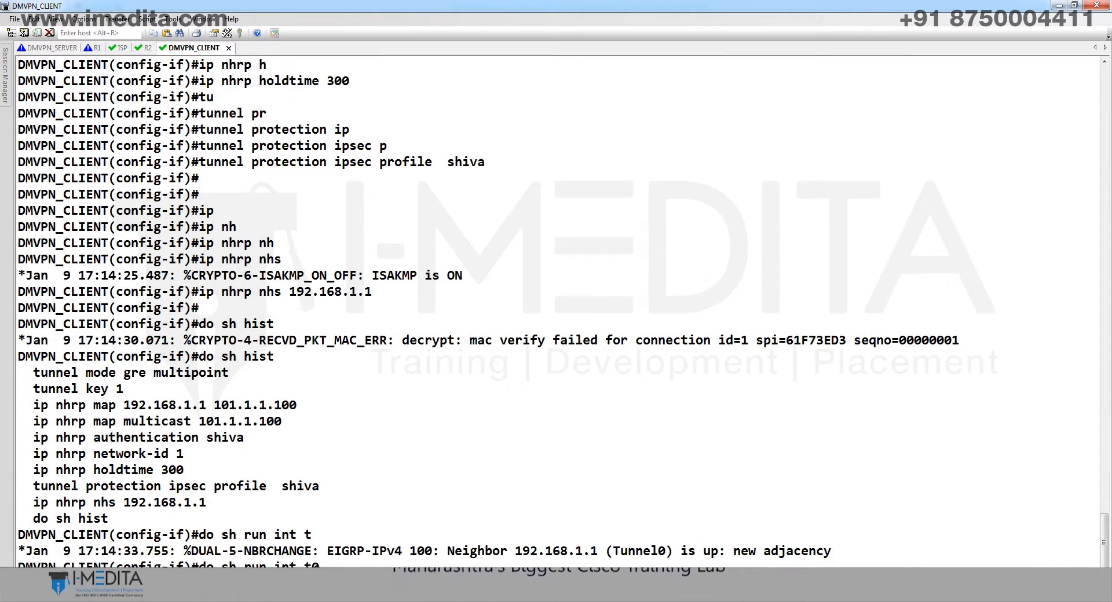
key(Return)
drag(790, 232, 26, 231)
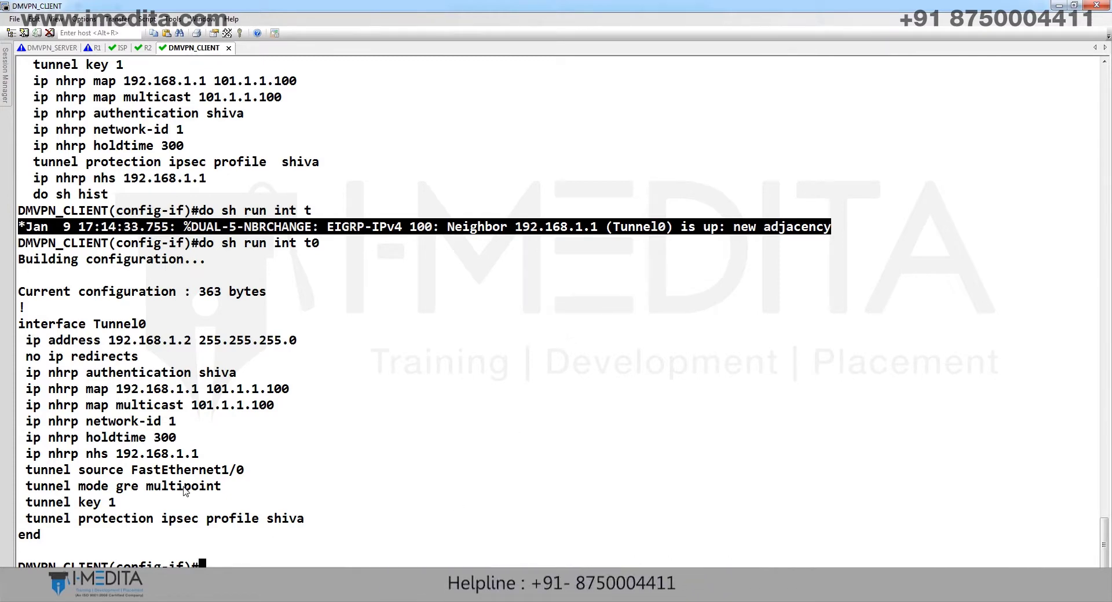
key(ctrl+z)
Show the DMVPN peer table and highlight the peer in state UP.
text(sh dm)
key(Tab)
key(Return)
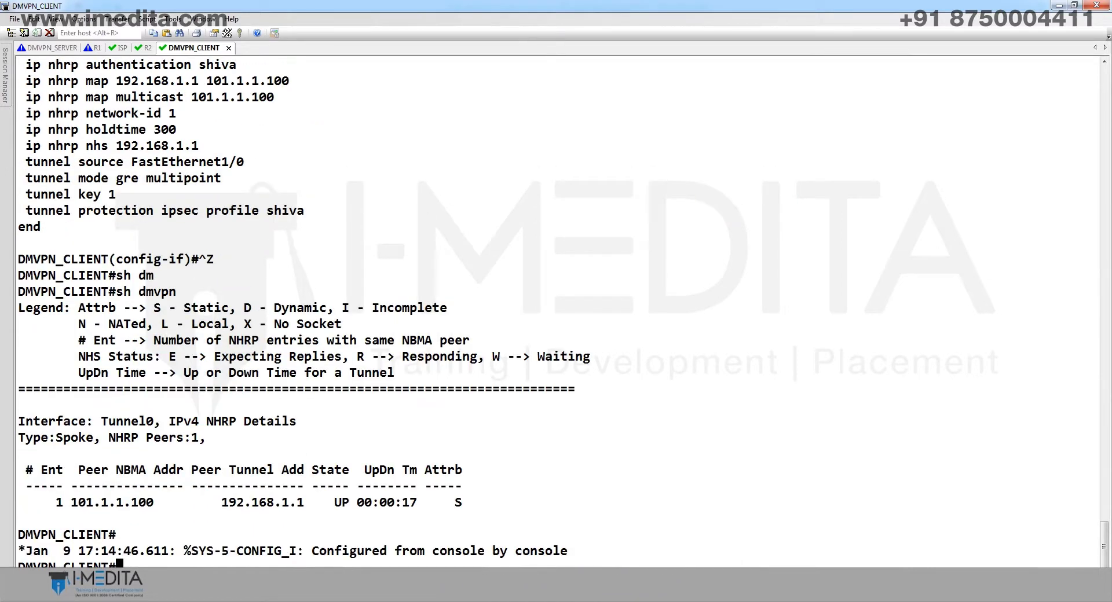
drag(478, 503, 3, 507)
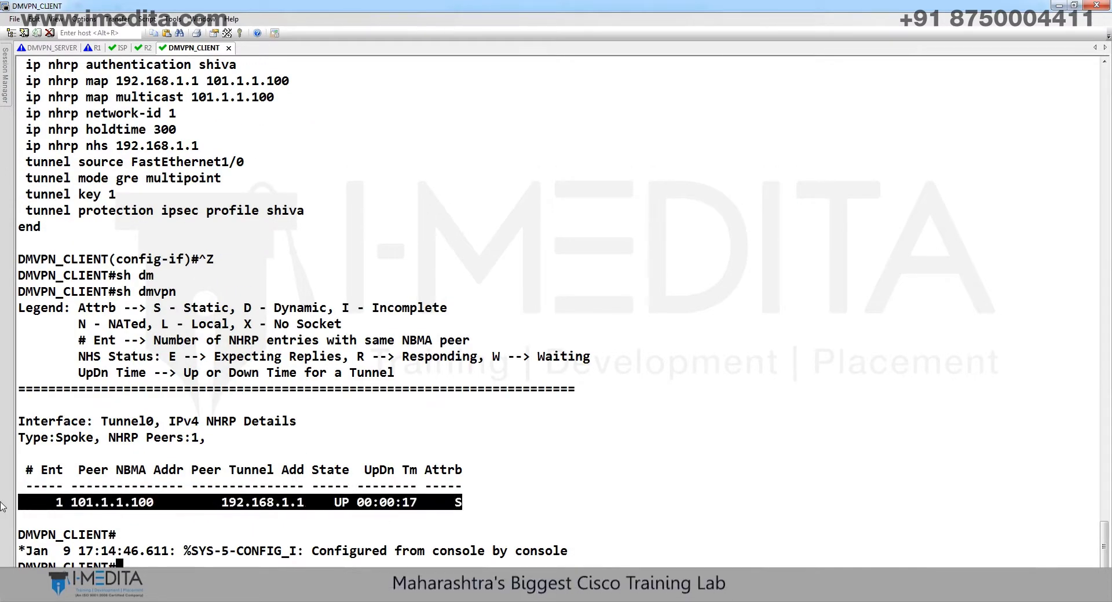
key(Return)
key(Return)
key(Return)
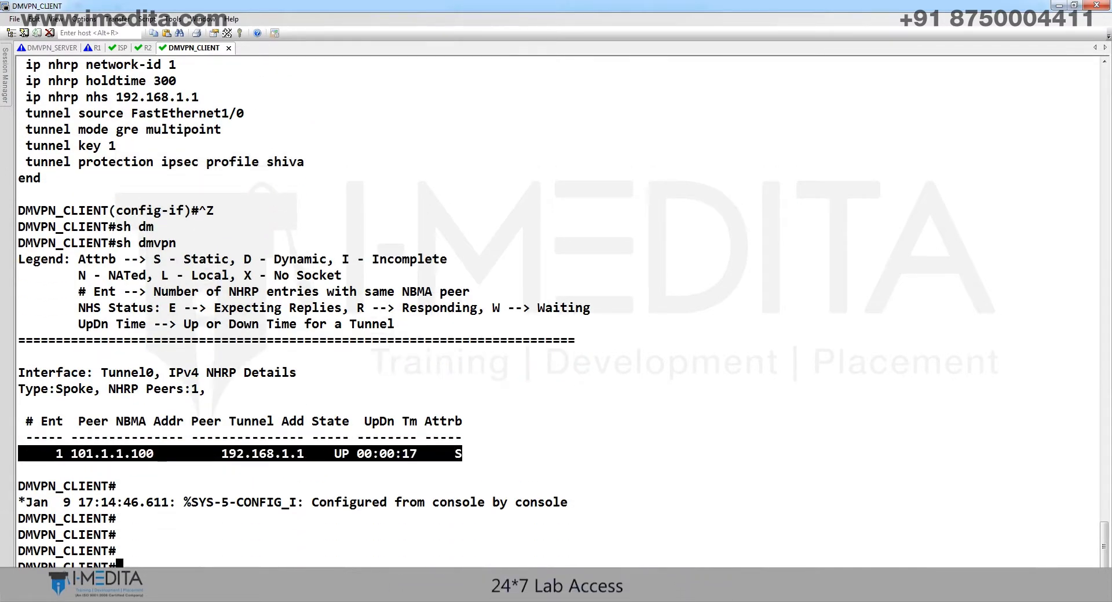
Show the ISAKMP SAs and highlight the ACTIVE SA line.
text(sh cry)
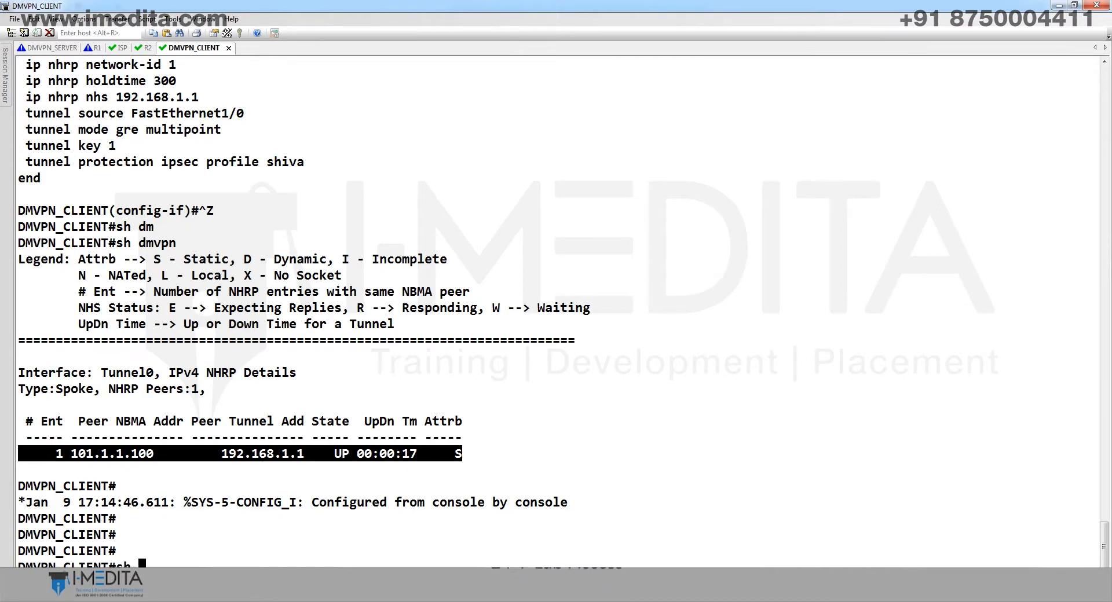
key(Tab)
text(is)
key(Tab)
text(sa)
key(Return)
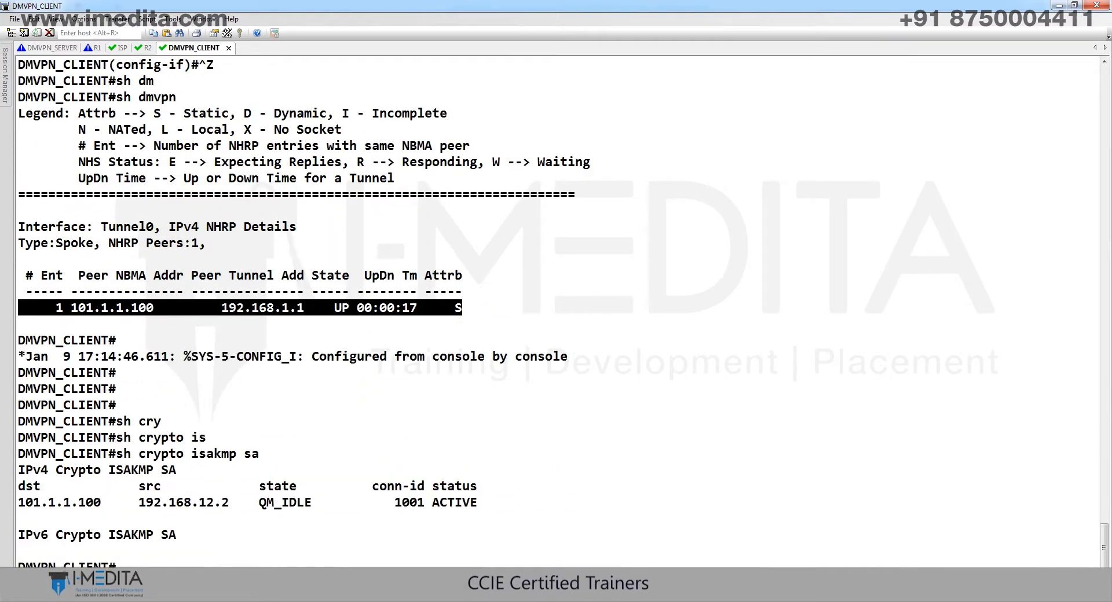
drag(487, 510, 3, 509)
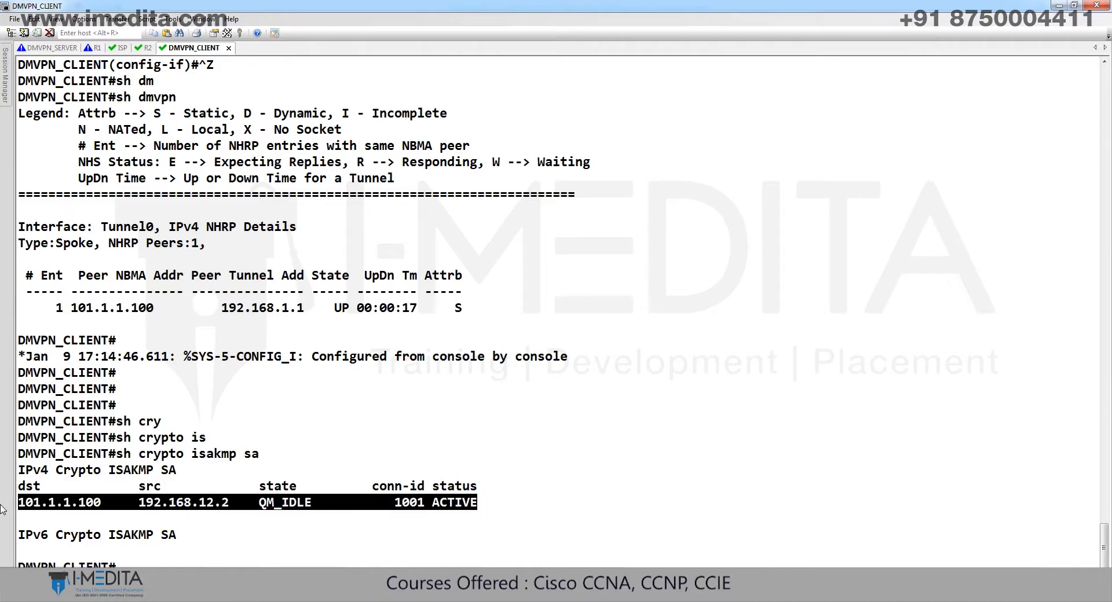
Show the IPsec SAs and highlight the encrypted and decrypted packet counters.
text(ry)
key(Tab)
text(ip)
key(Tab)
text(sa)
key(Return)
drag(447, 342, 3, 329)
Show the DMVPN table again and highlight the UP peer to 101.1.1.100.
text(sh dm)
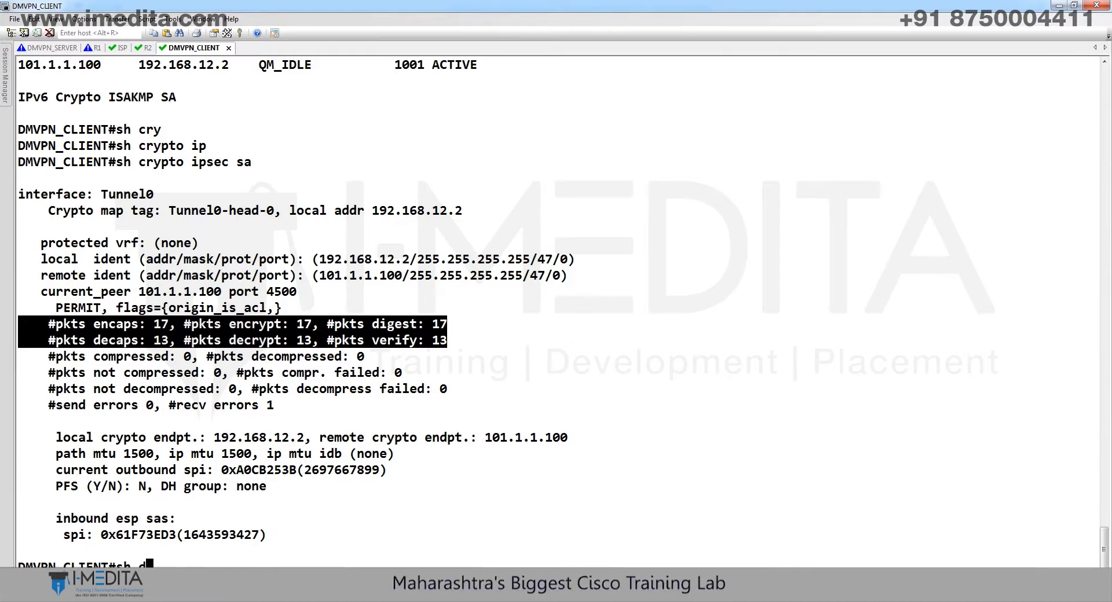
key(Tab)
key(Return)
drag(462, 534, 2, 533)
List the EIGRP neighbours and the EIGRP-learned routes, including 192.168.101.0/24.
text(sh ip ei)
key(Tab)
text(ne)
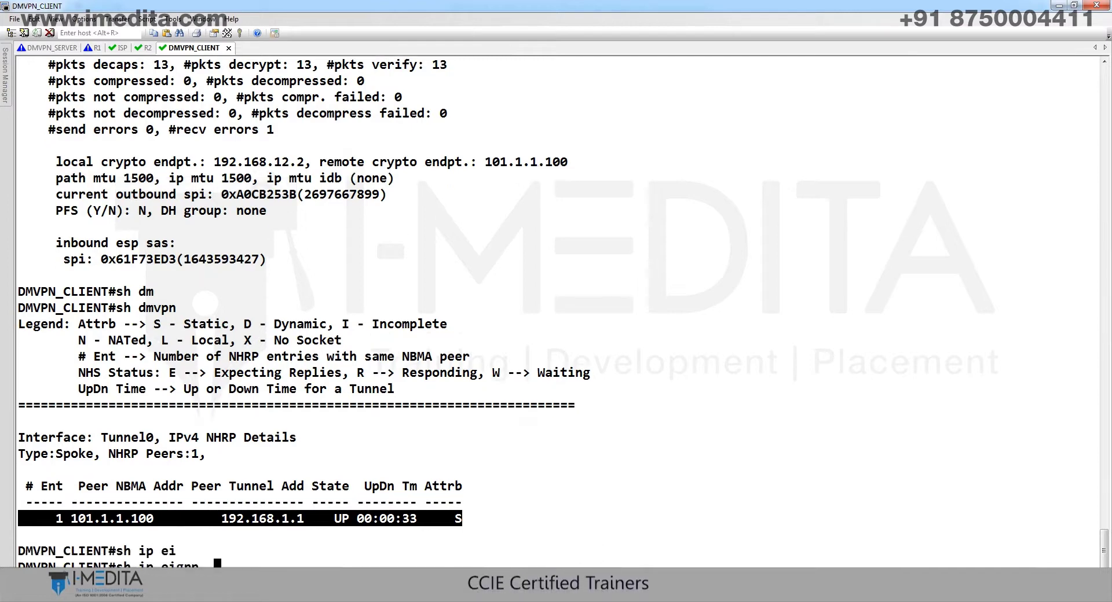
key(Tab)
key(Return)
key(Return)
key(Return)
text(si ip ro)
key(Tab)
text(e)
key(Tab)
key(Return)
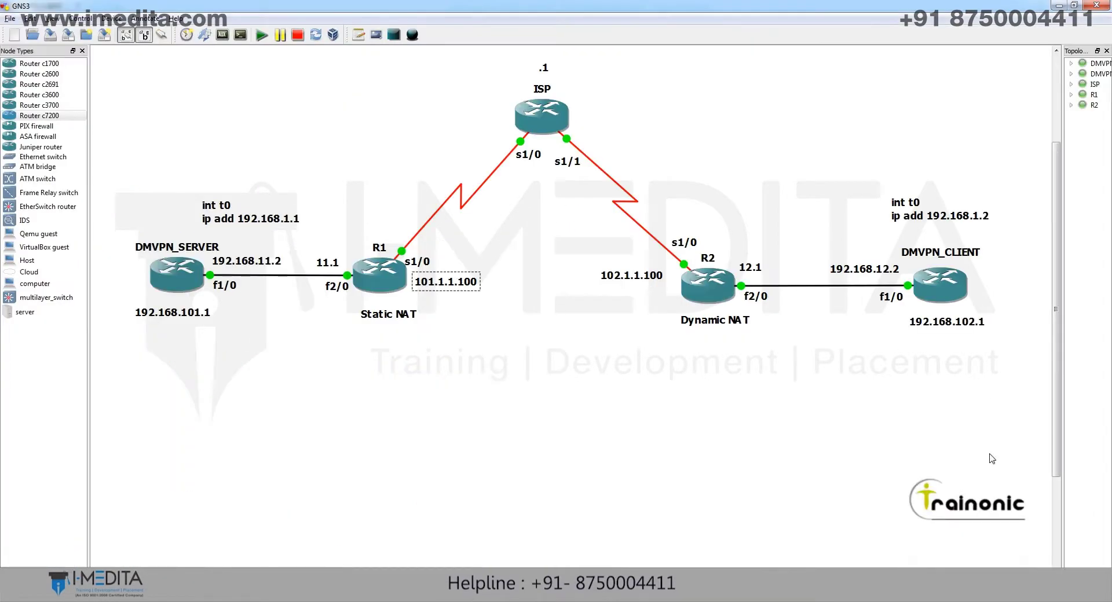
key(alt+Tab)
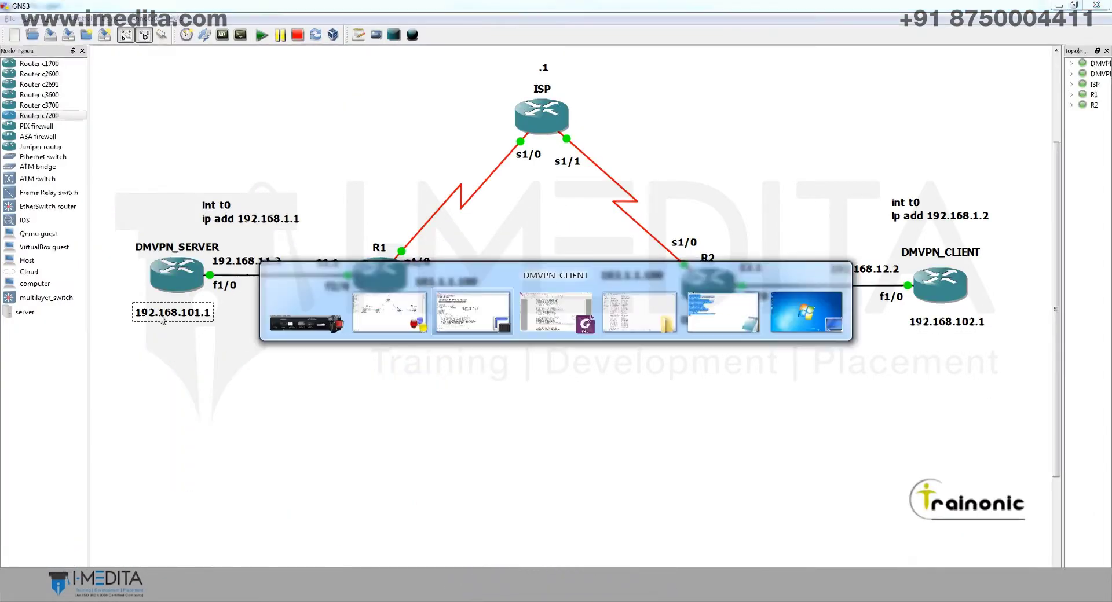
Ping 192.168.101.1 from loopback 1 with repeat 10, getting 100 percent success.
text(pi)
key(Tab)
text(192.168.101)
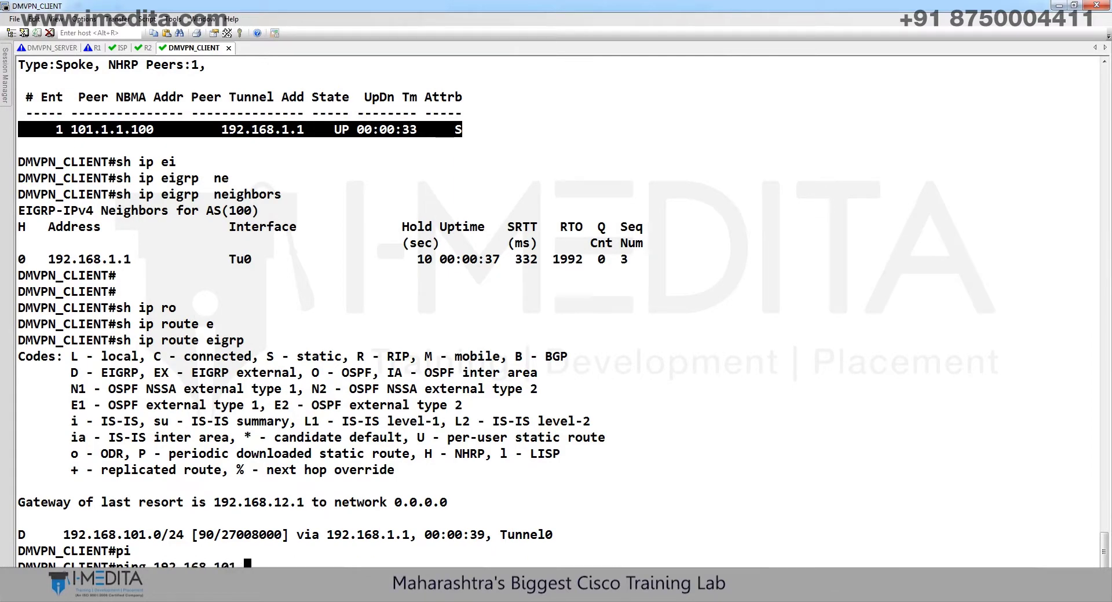
text(.1 s)
key(Tab)
text(o)
key(Tab)
text(loo)
key(Tab)
text(1 re)
key(Tab)
text(10)
key(Return)
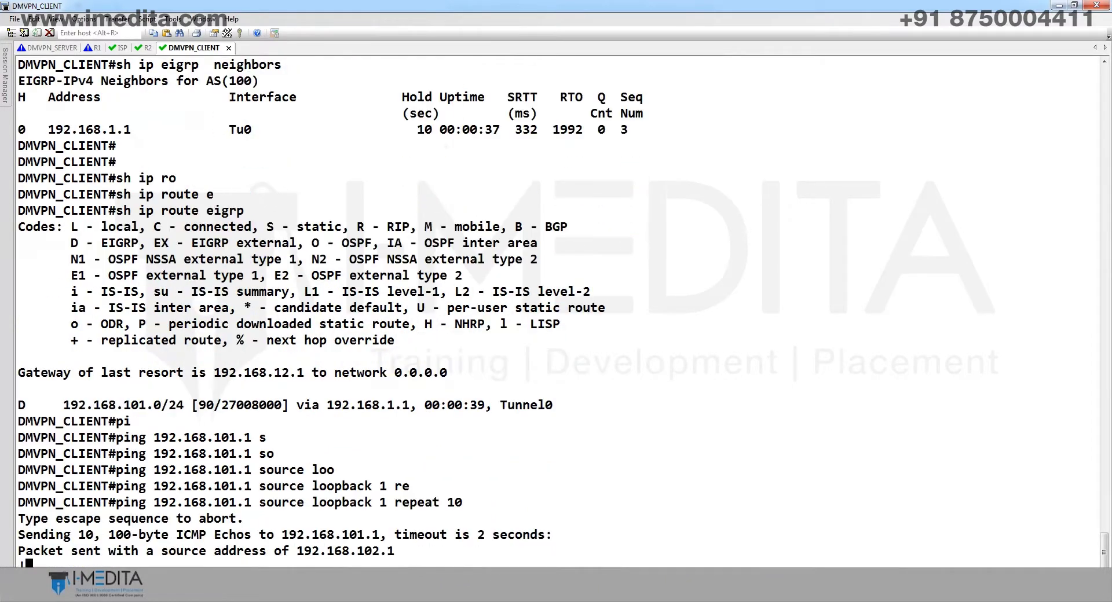
key(Return)
key(Return)
key(Return)
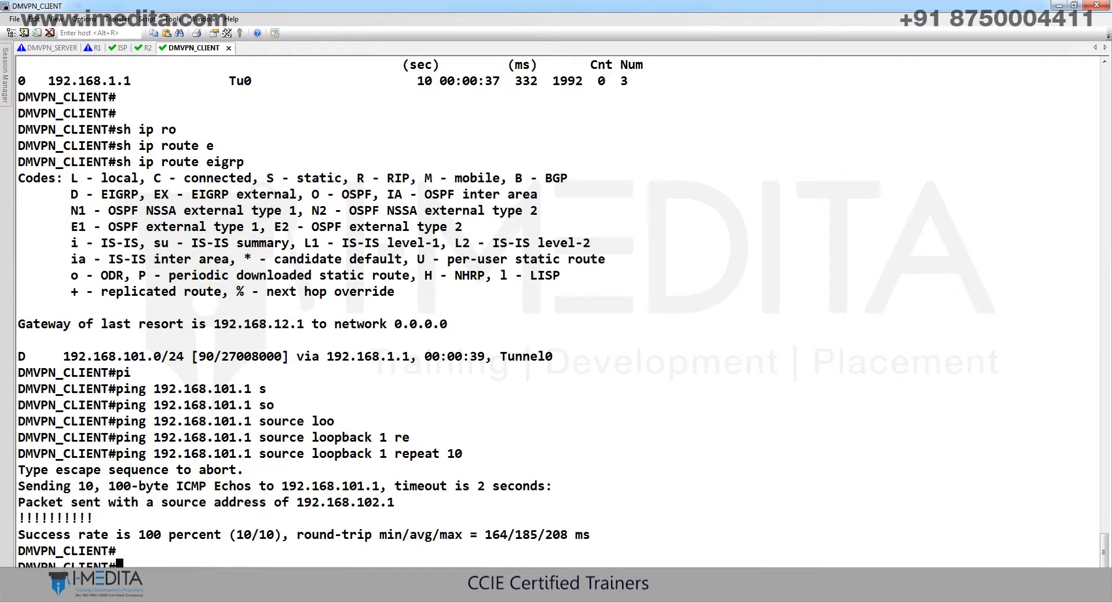
Recheck the IPsec SA packet counters, then show the NHRP cache mapping 192.168.1.1 to 101.1.1.100.
text(sh crypto ipsec sa)
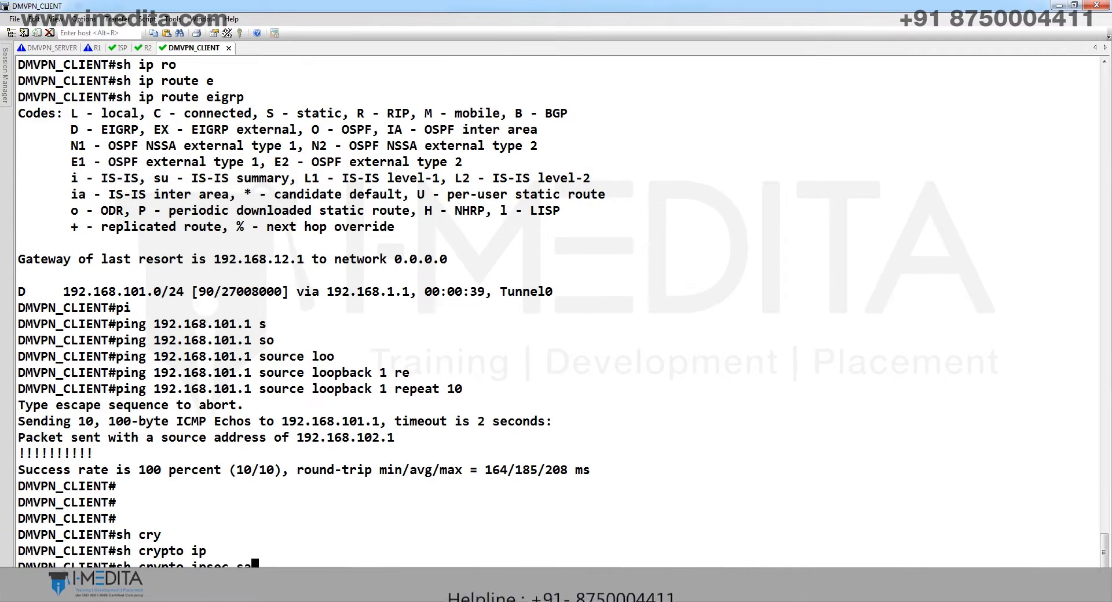
key(Return)
key(q)
drag(449, 344, 2, 297)
text(sh ip)
key(Tab)
text(nh)
key(Tab)
key(Return)
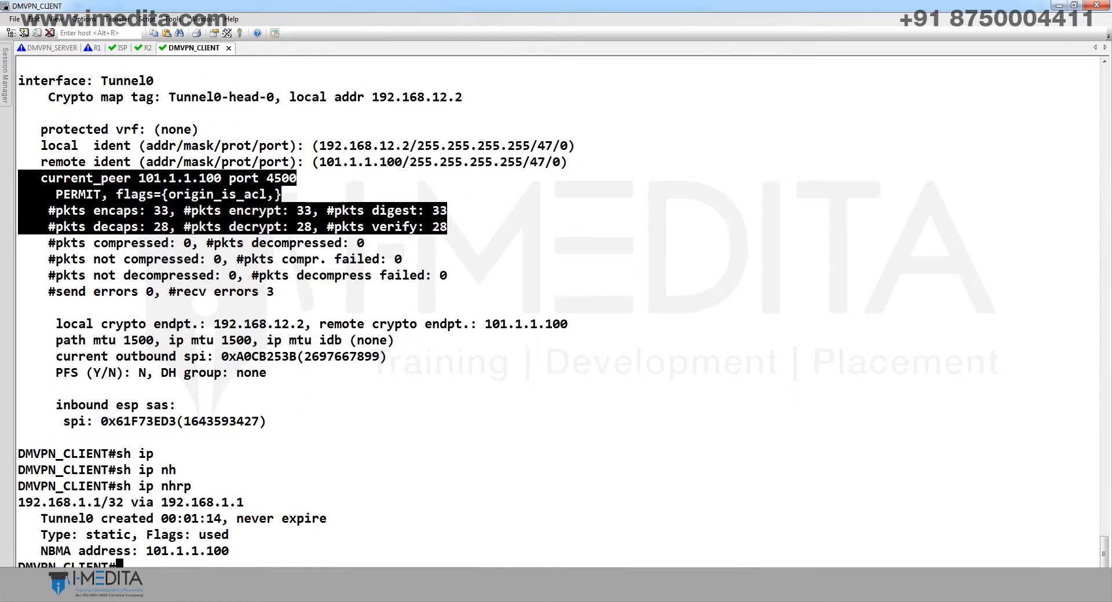